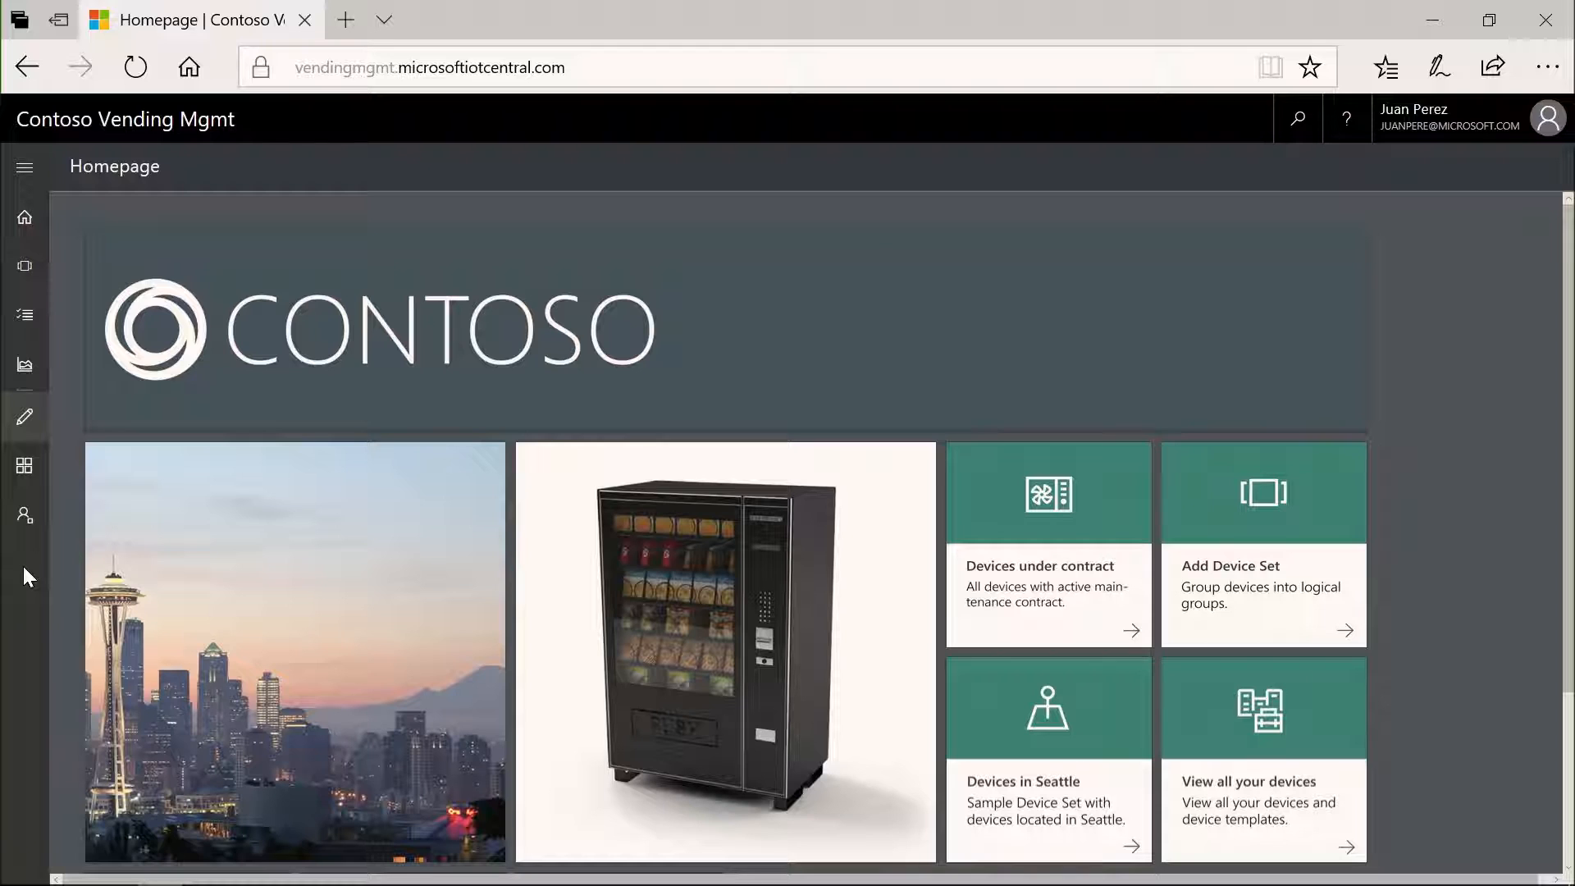
- Open the Refrigerator 1 device from the Refrigerated Vending Machine (1.0.0) list in Device Explorer
{"action": "scroll", "coordinate": [234, 584], "scroll_direction": "down", "scroll_amount": 2}
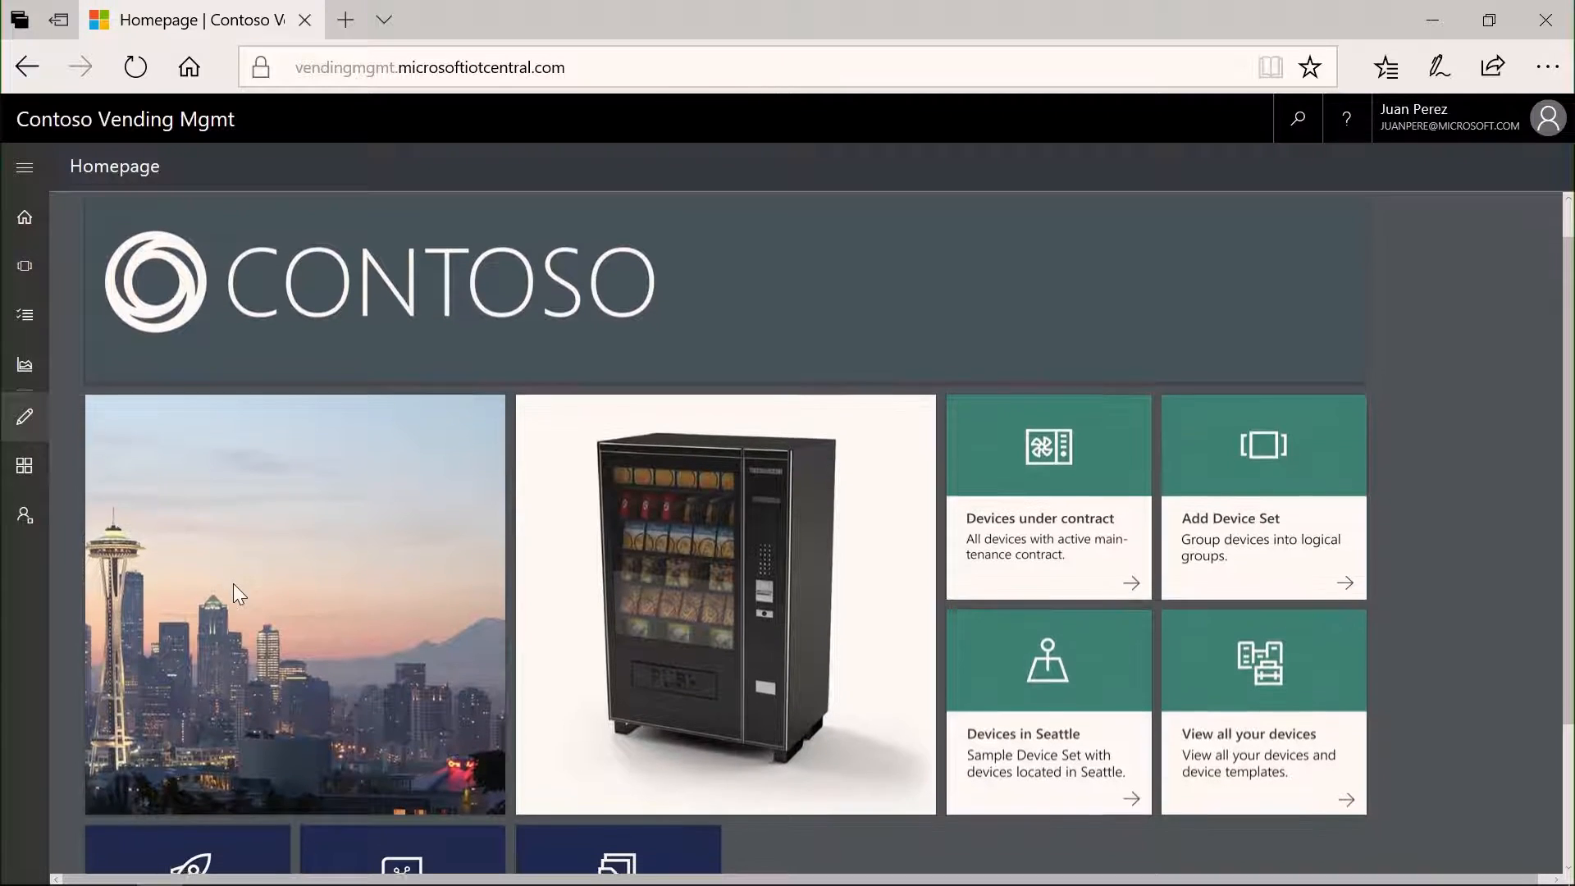
{"action": "scroll", "coordinate": [233, 583], "scroll_direction": "up", "scroll_amount": 2}
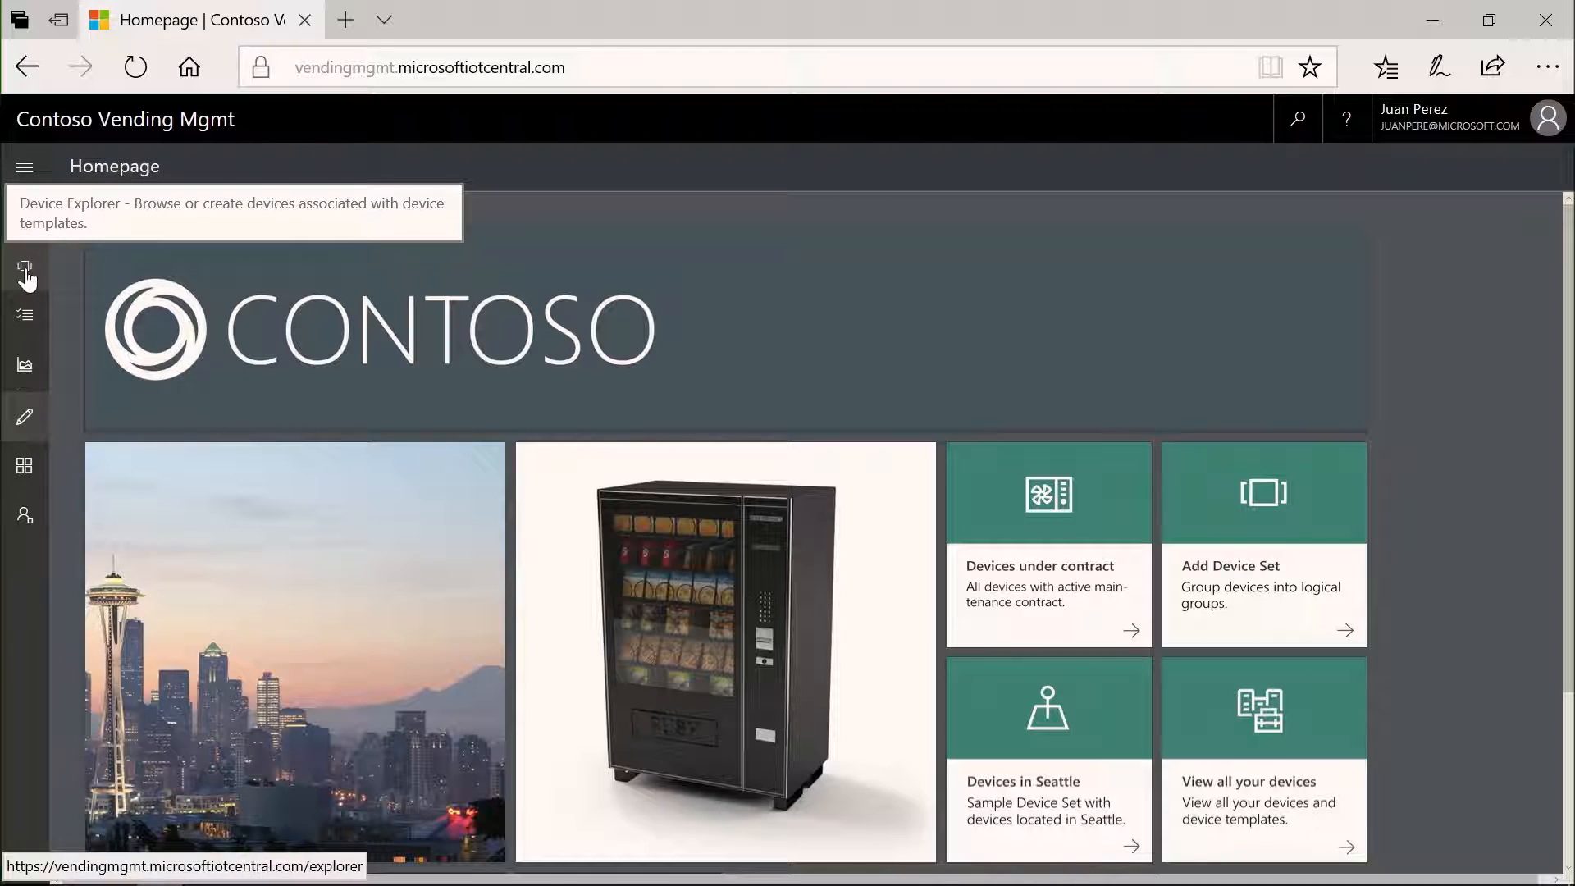
{"action": "left_click", "coordinate": [23, 169]}
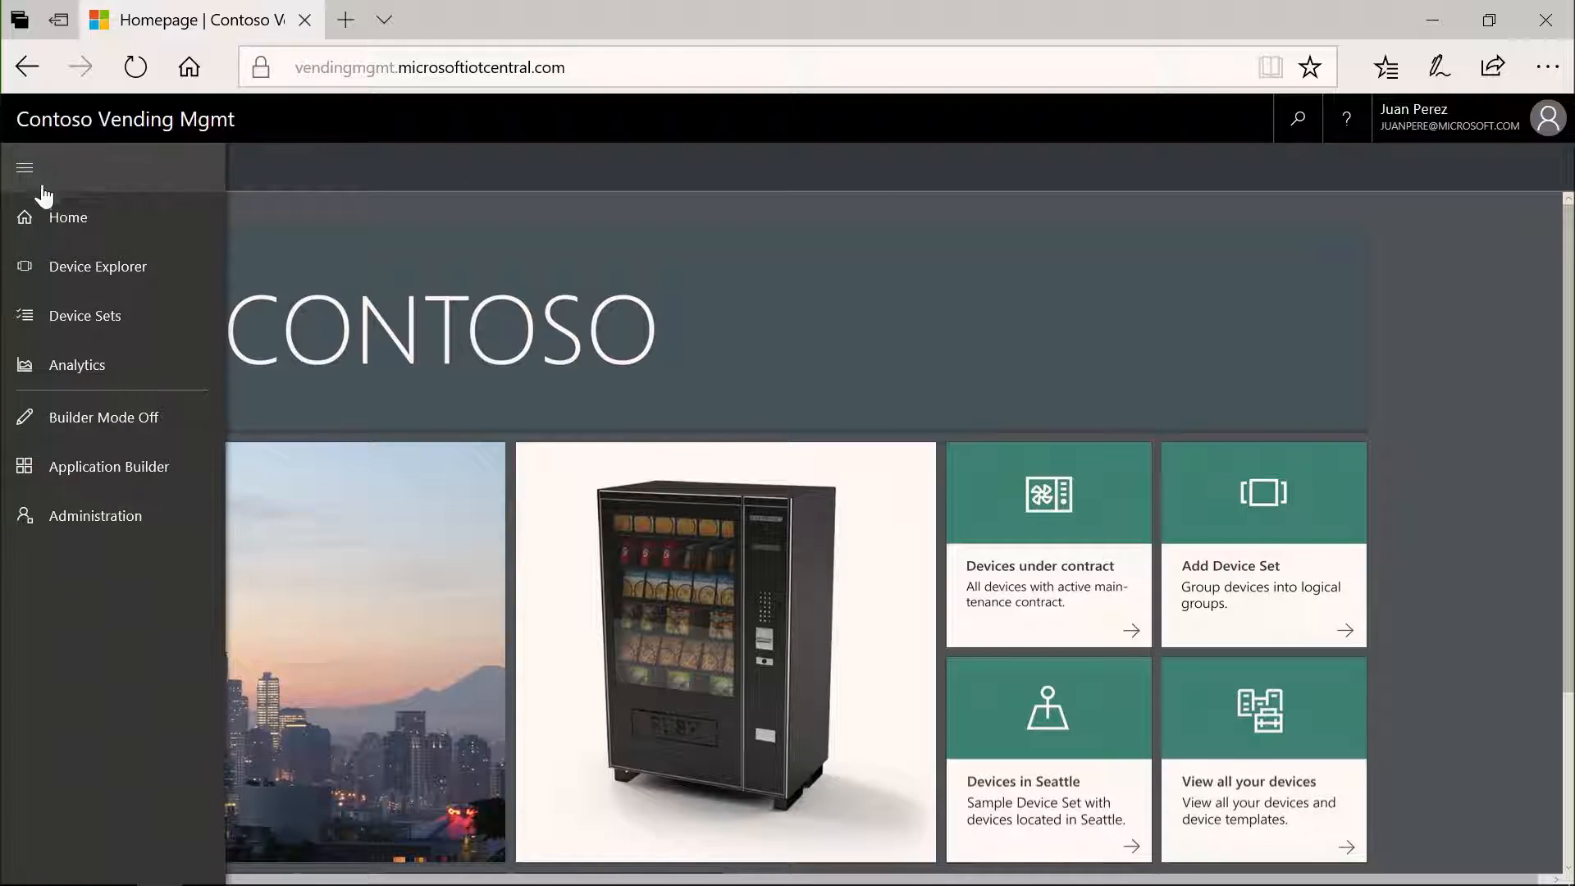
{"action": "left_click", "coordinate": [26, 271]}
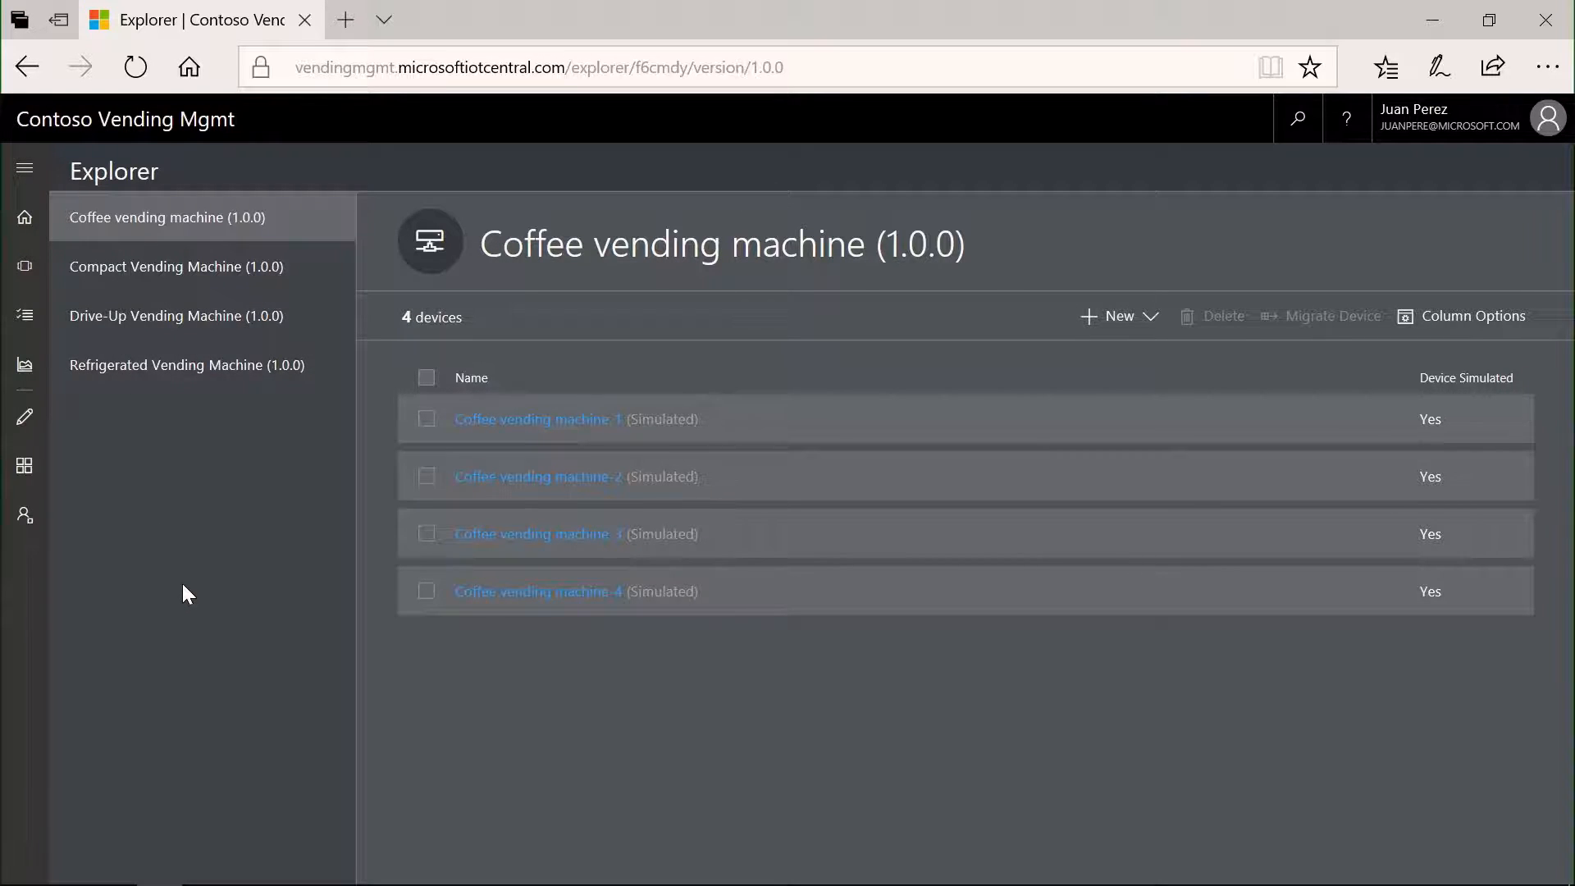
{"action": "left_click", "coordinate": [194, 382]}
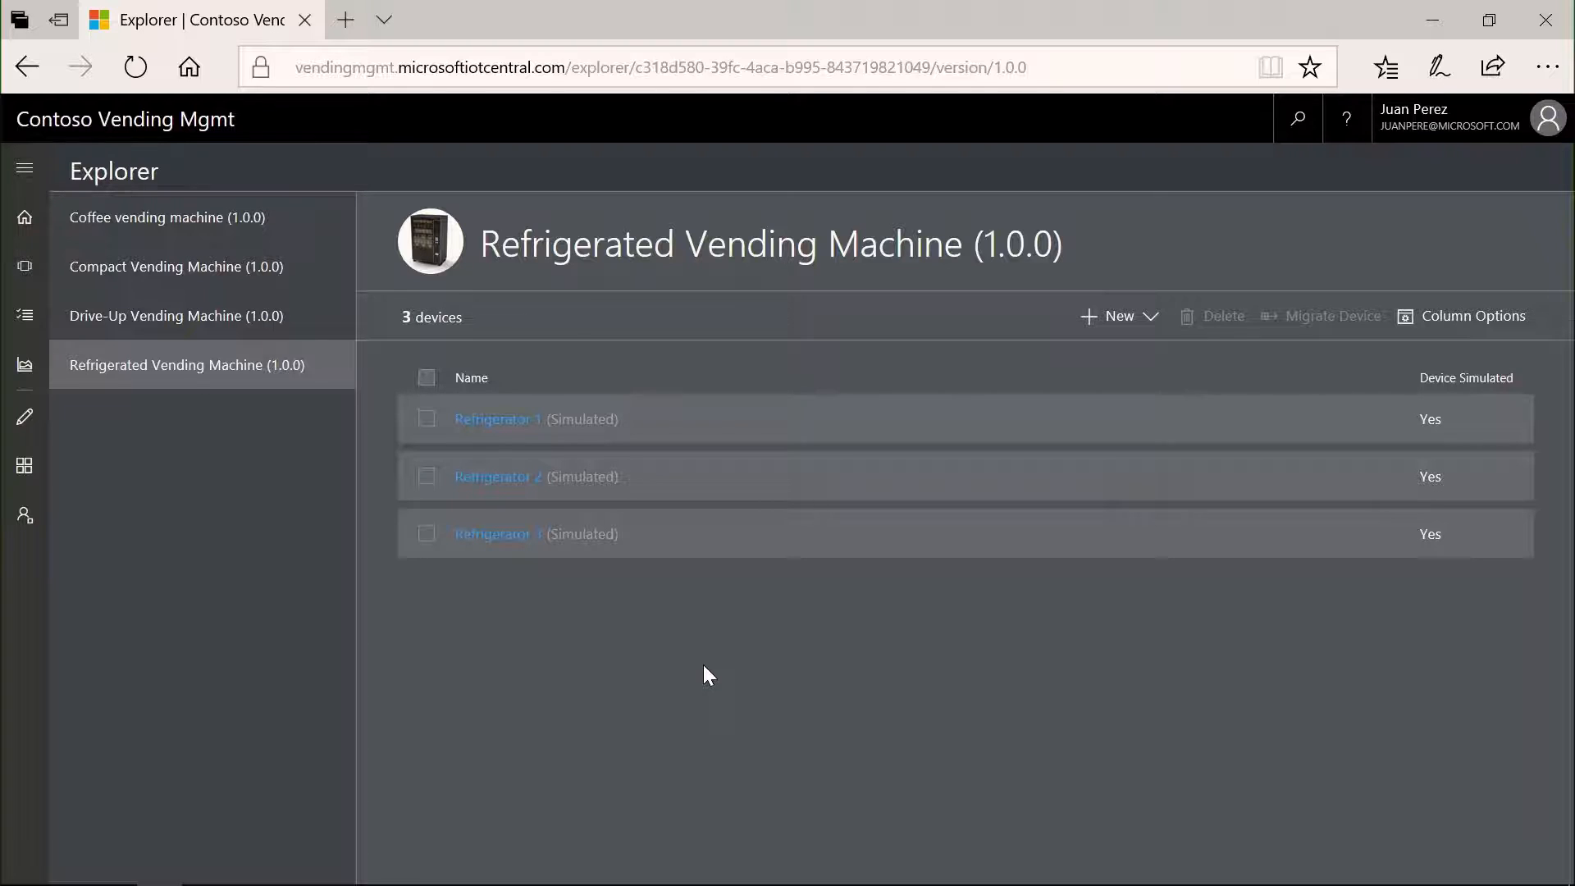
{"action": "left_click", "coordinate": [504, 420]}
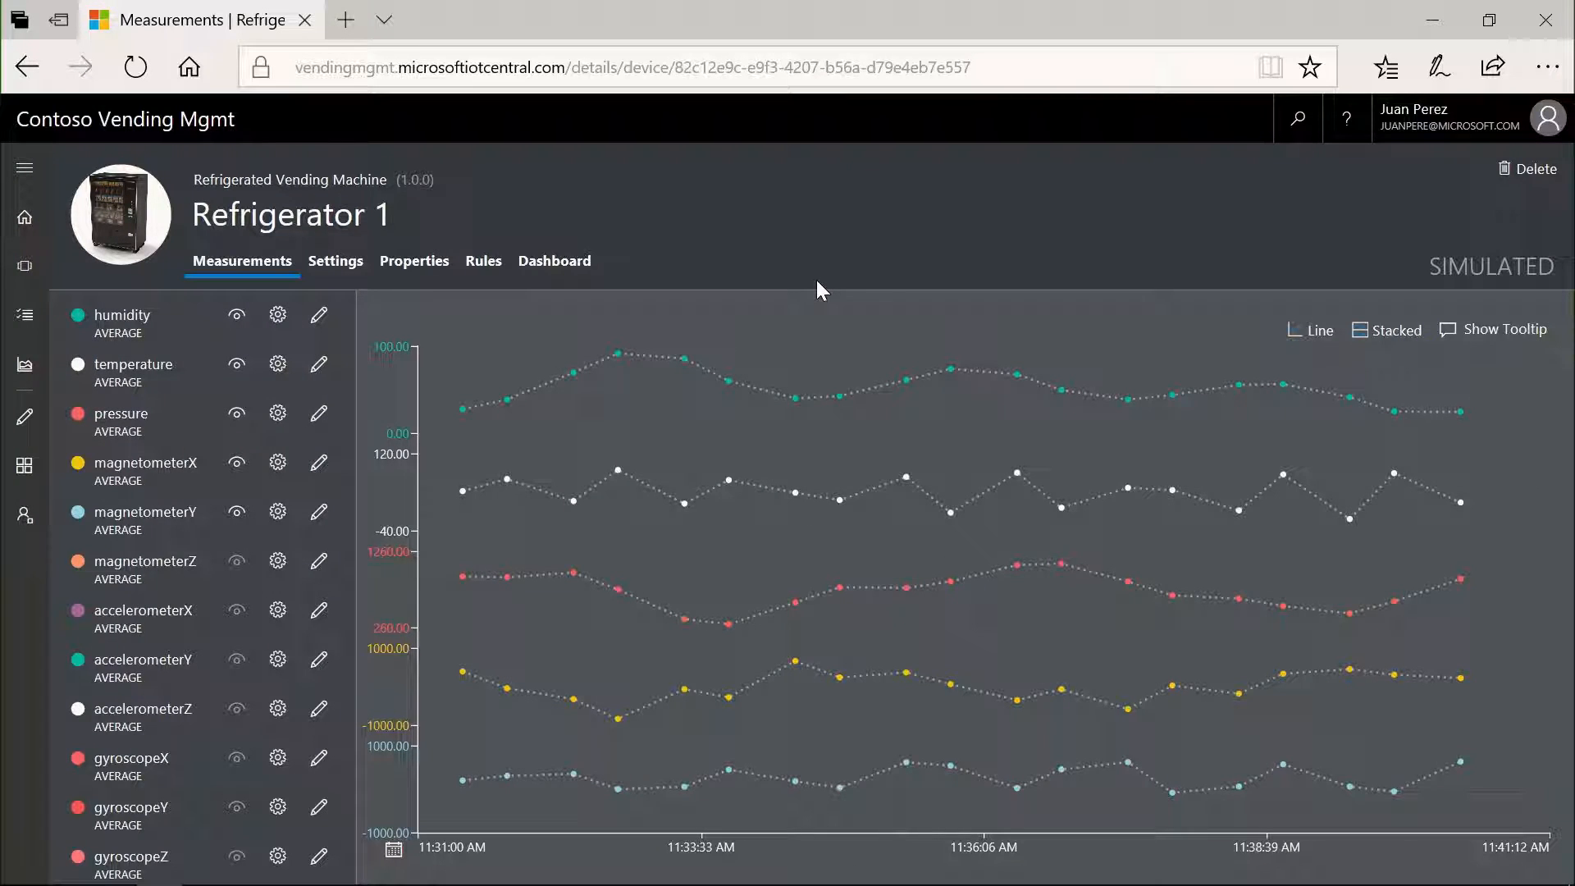
- Examine Refrigerator 1's dashboard, including the machine info, anti-tampering and environmental trend tiles
{"action": "left_click", "coordinate": [548, 271]}
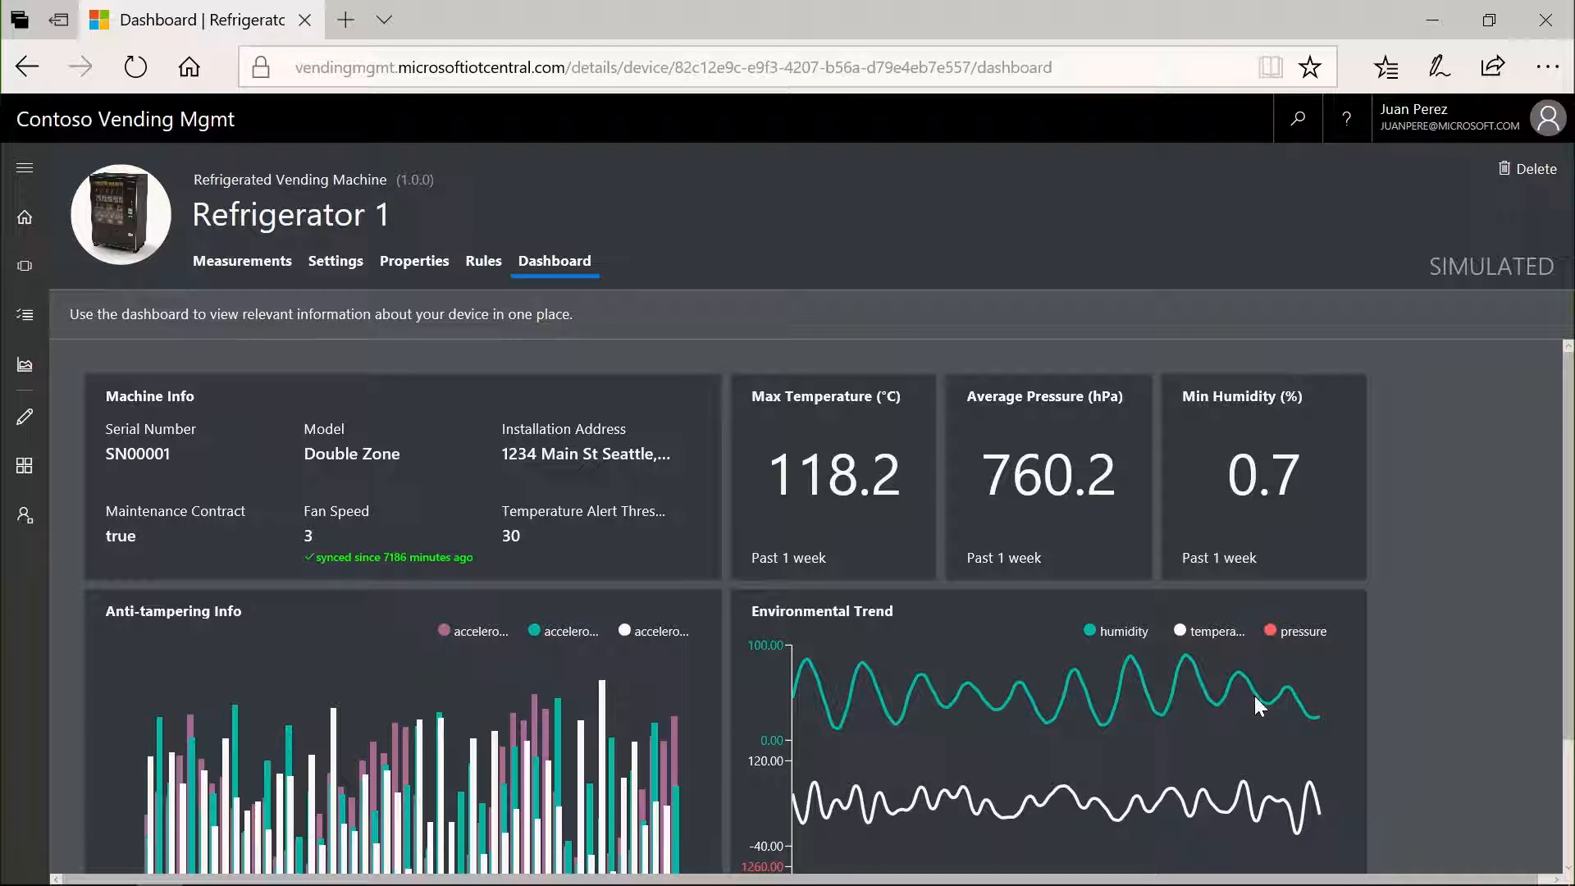
{"action": "scroll", "coordinate": [1257, 699], "scroll_direction": "down", "scroll_amount": 1}
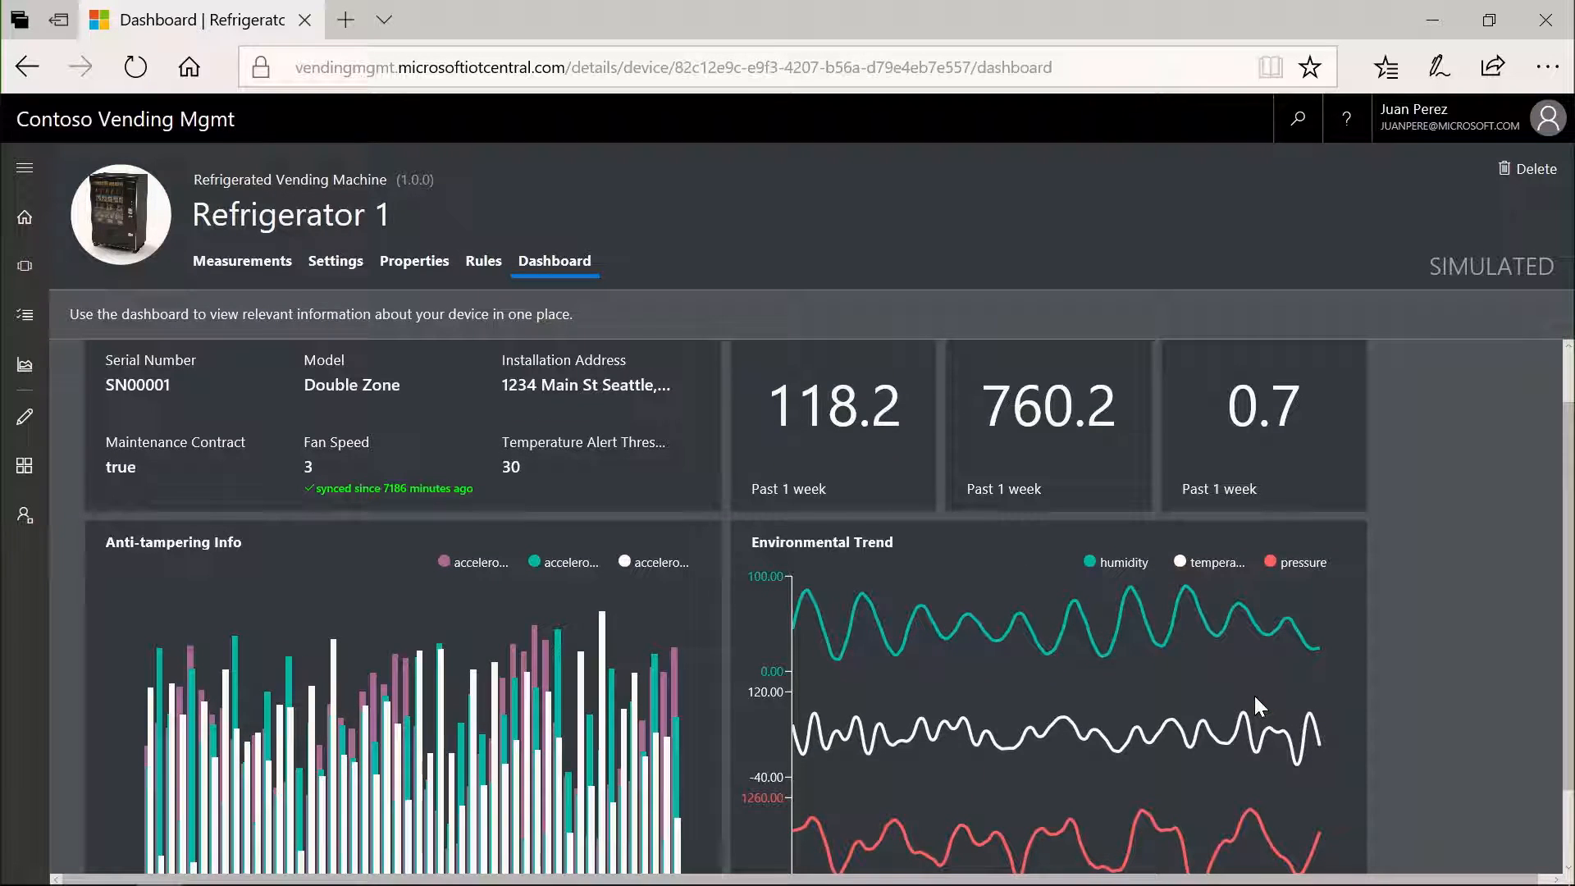
{"action": "scroll", "coordinate": [916, 464], "scroll_direction": "up", "scroll_amount": 1}
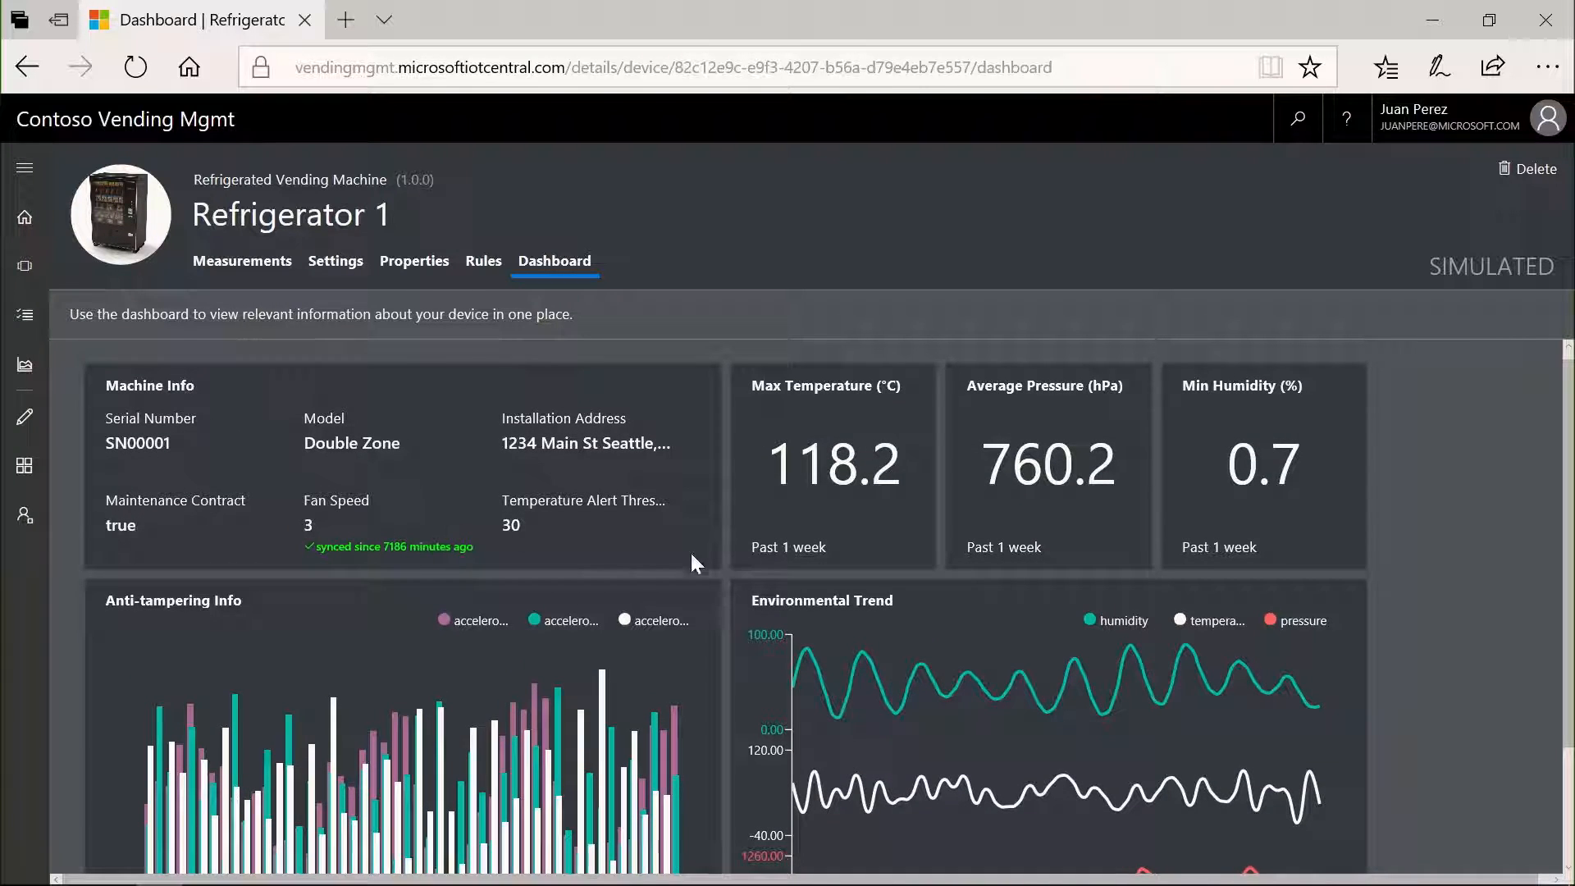
{"action": "scroll", "coordinate": [733, 586], "scroll_direction": "down", "scroll_amount": 2}
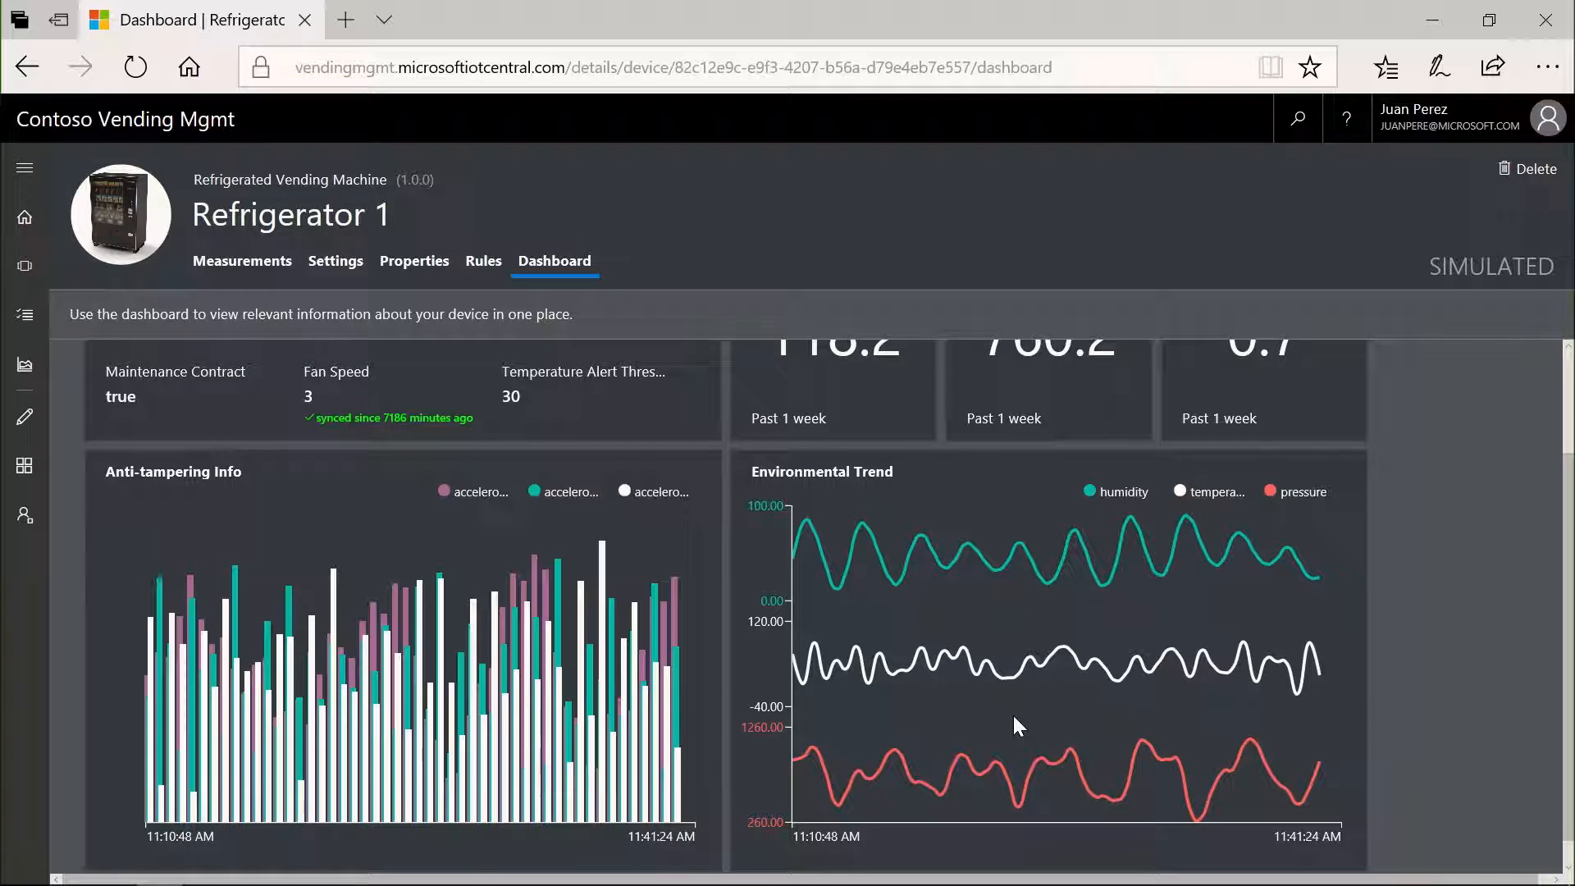
{"action": "scroll", "coordinate": [1015, 719], "scroll_direction": "up", "scroll_amount": 2}
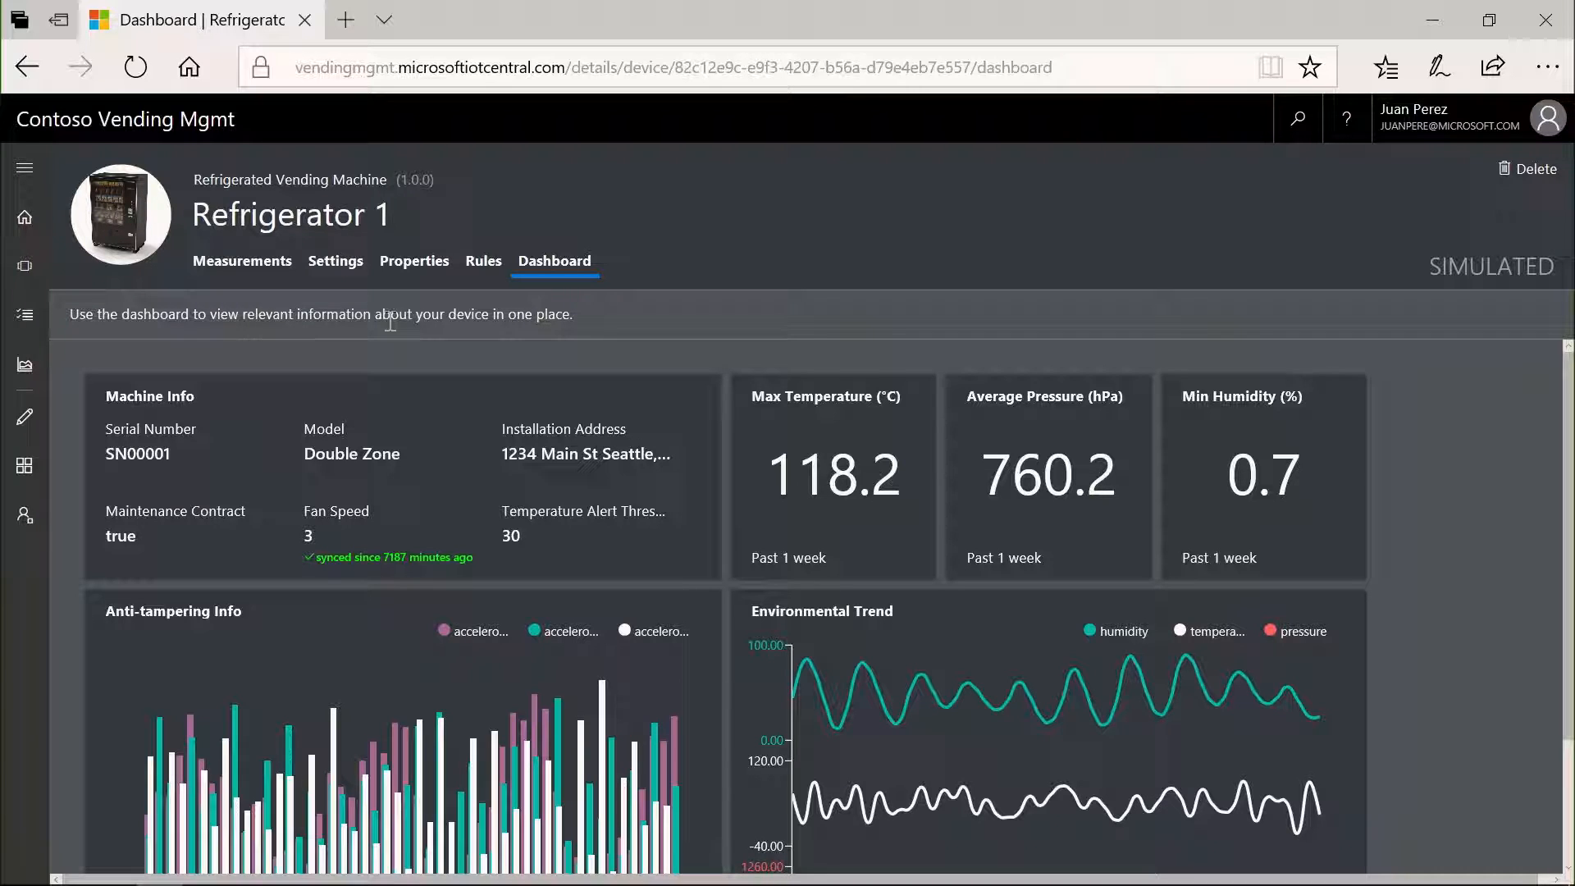
- Review Refrigerator 1's High temperature alert rule and its machine, installation and customer properties
{"action": "left_click_drag", "start_coordinate": [461, 284], "coordinate": [487, 281]}
{"action": "left_click", "coordinate": [488, 281]}
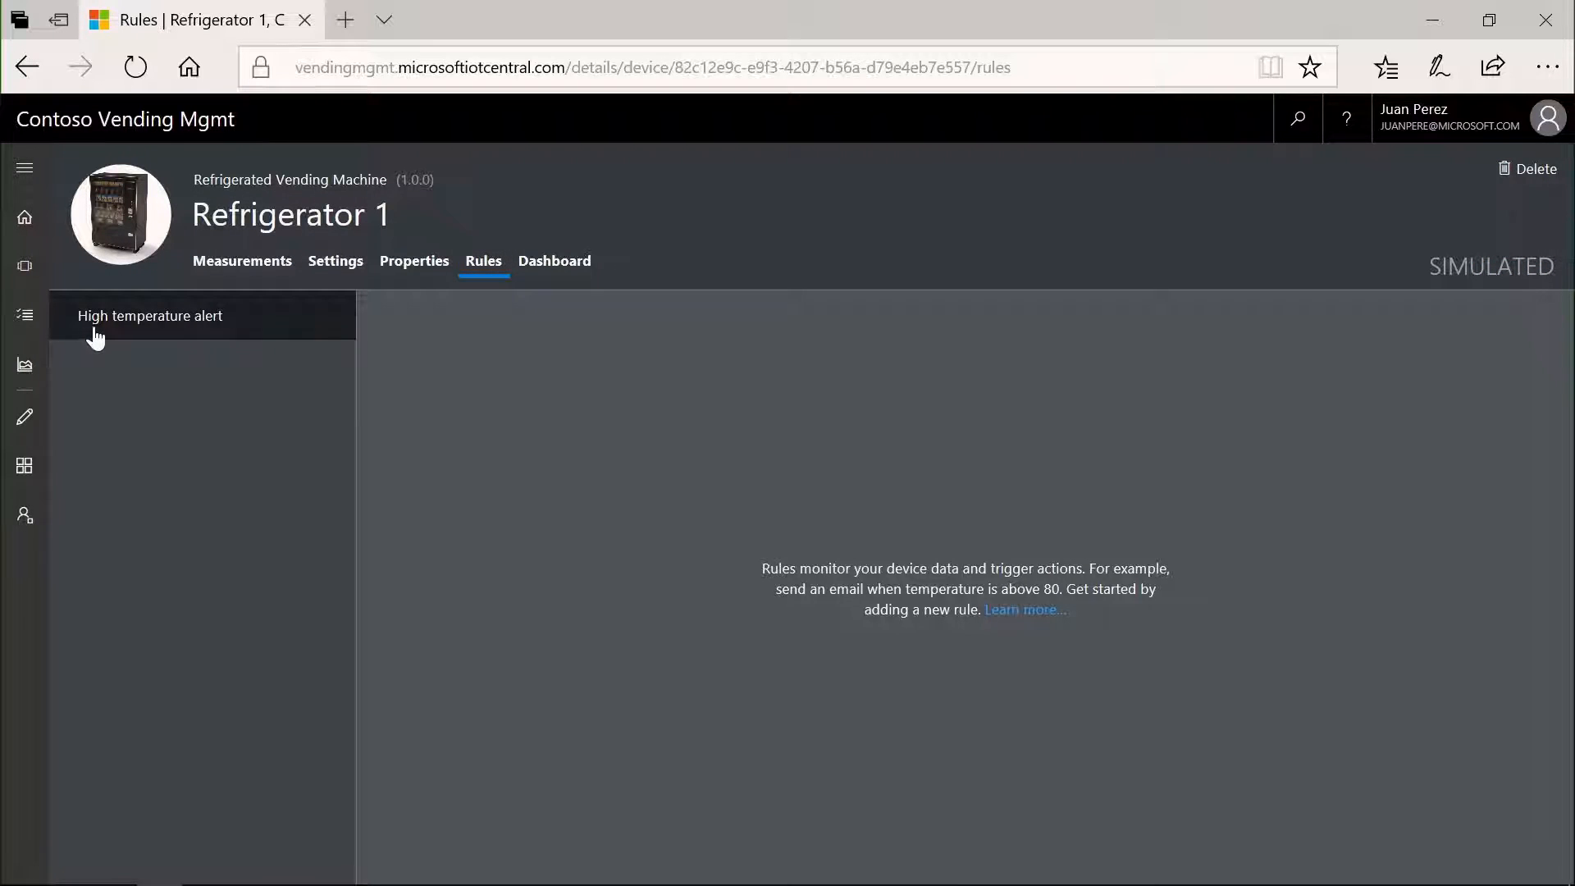
{"action": "left_click", "coordinate": [96, 336]}
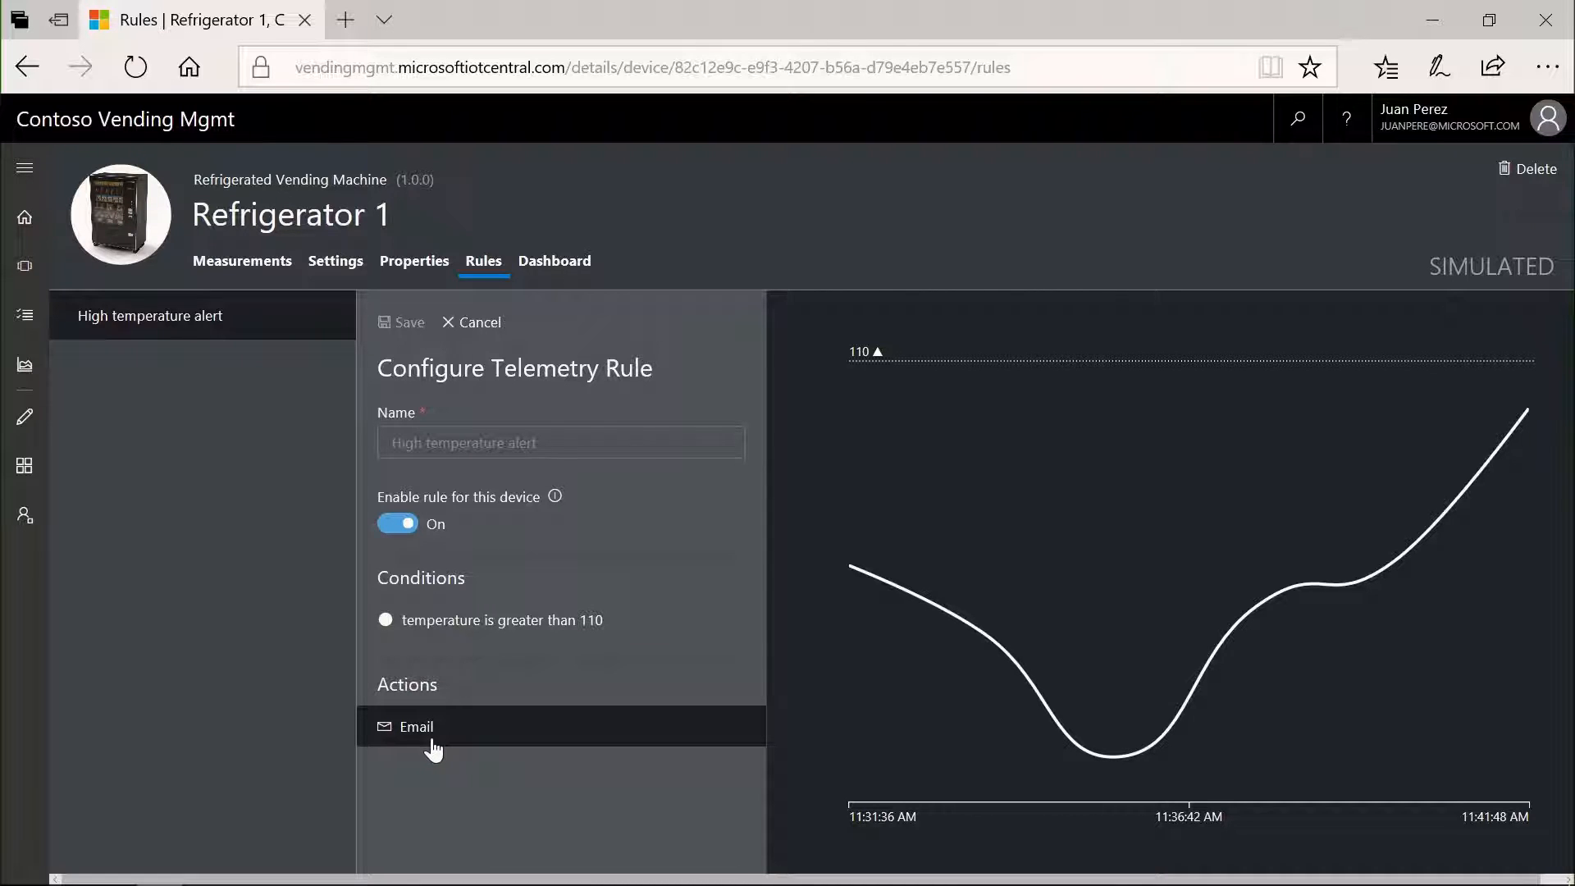
{"action": "left_click", "coordinate": [432, 268]}
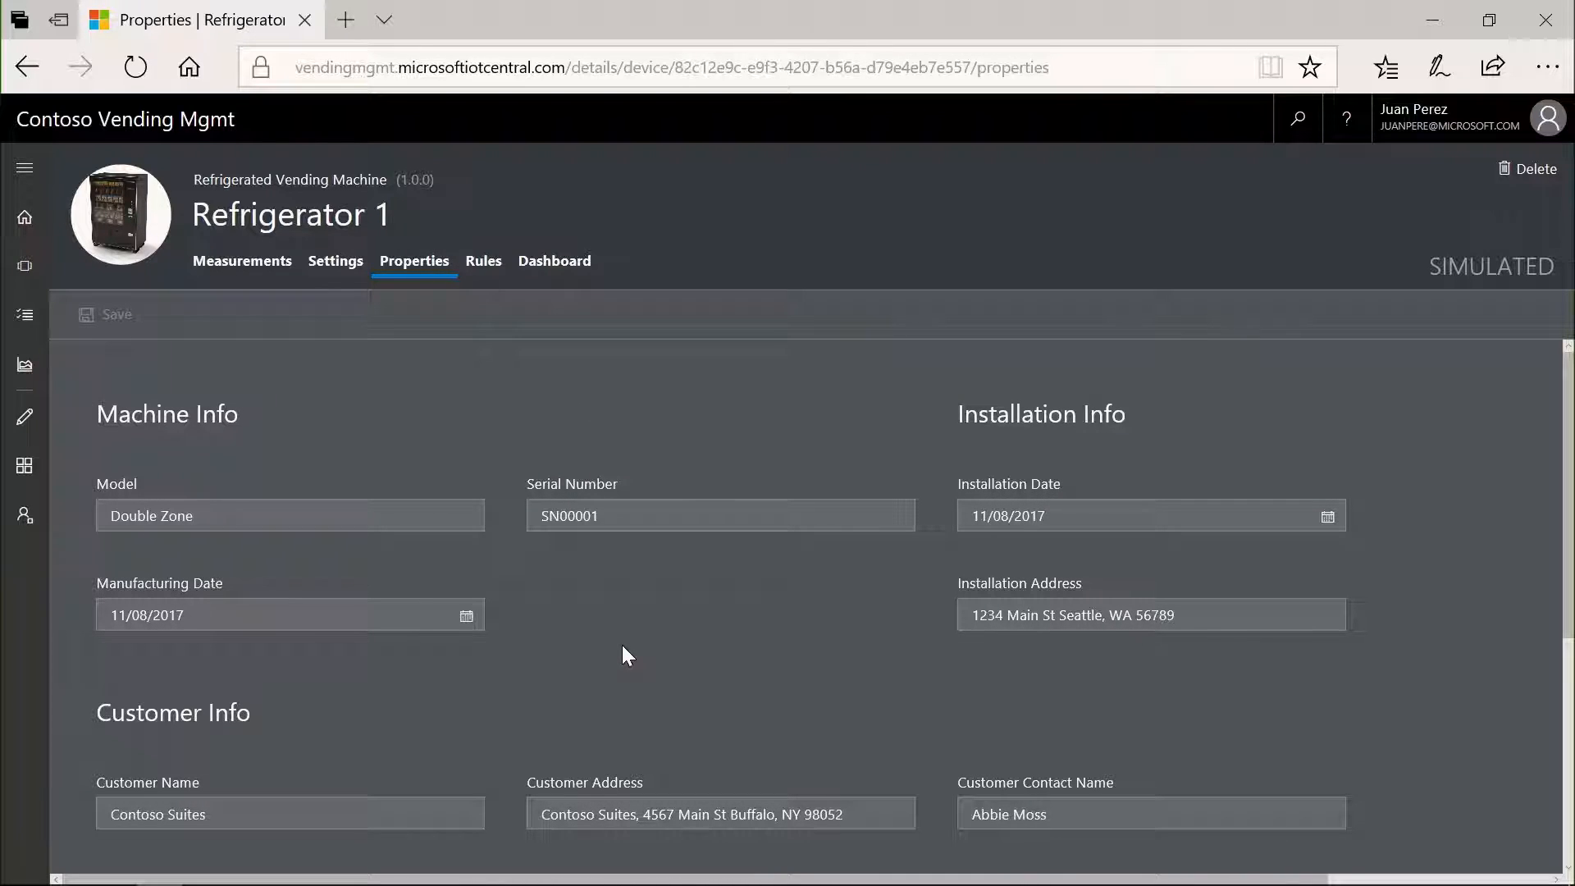
{"action": "scroll", "coordinate": [624, 649], "scroll_direction": "down", "scroll_amount": 1}
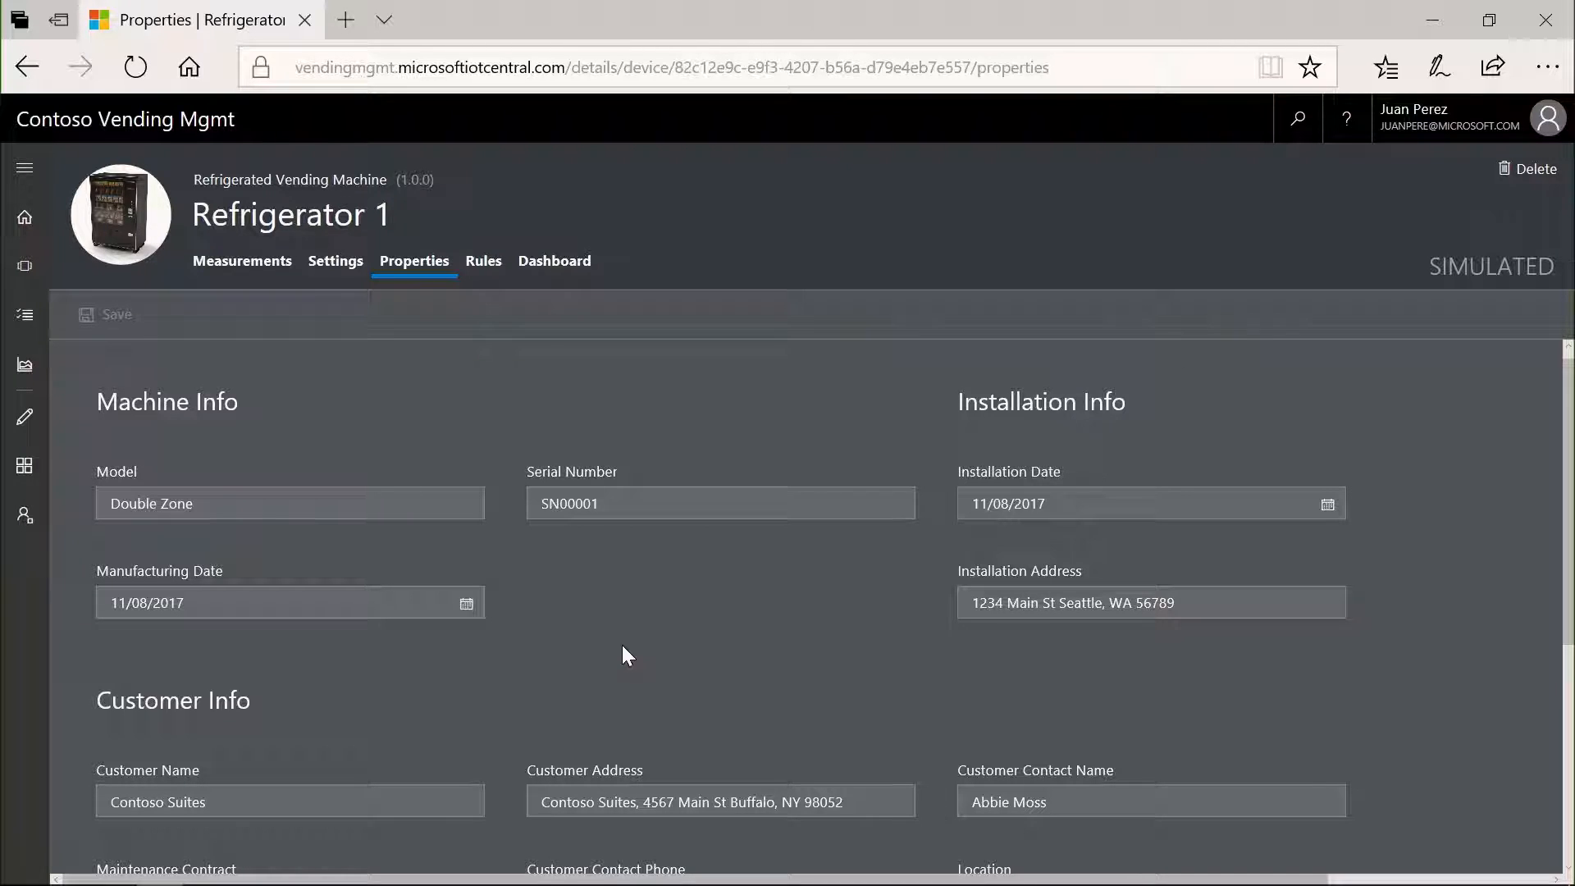
- Set Refrigerator 1's fan speed to 3 RPM in its settings and return to its measurements
{"action": "left_click", "coordinate": [349, 264]}
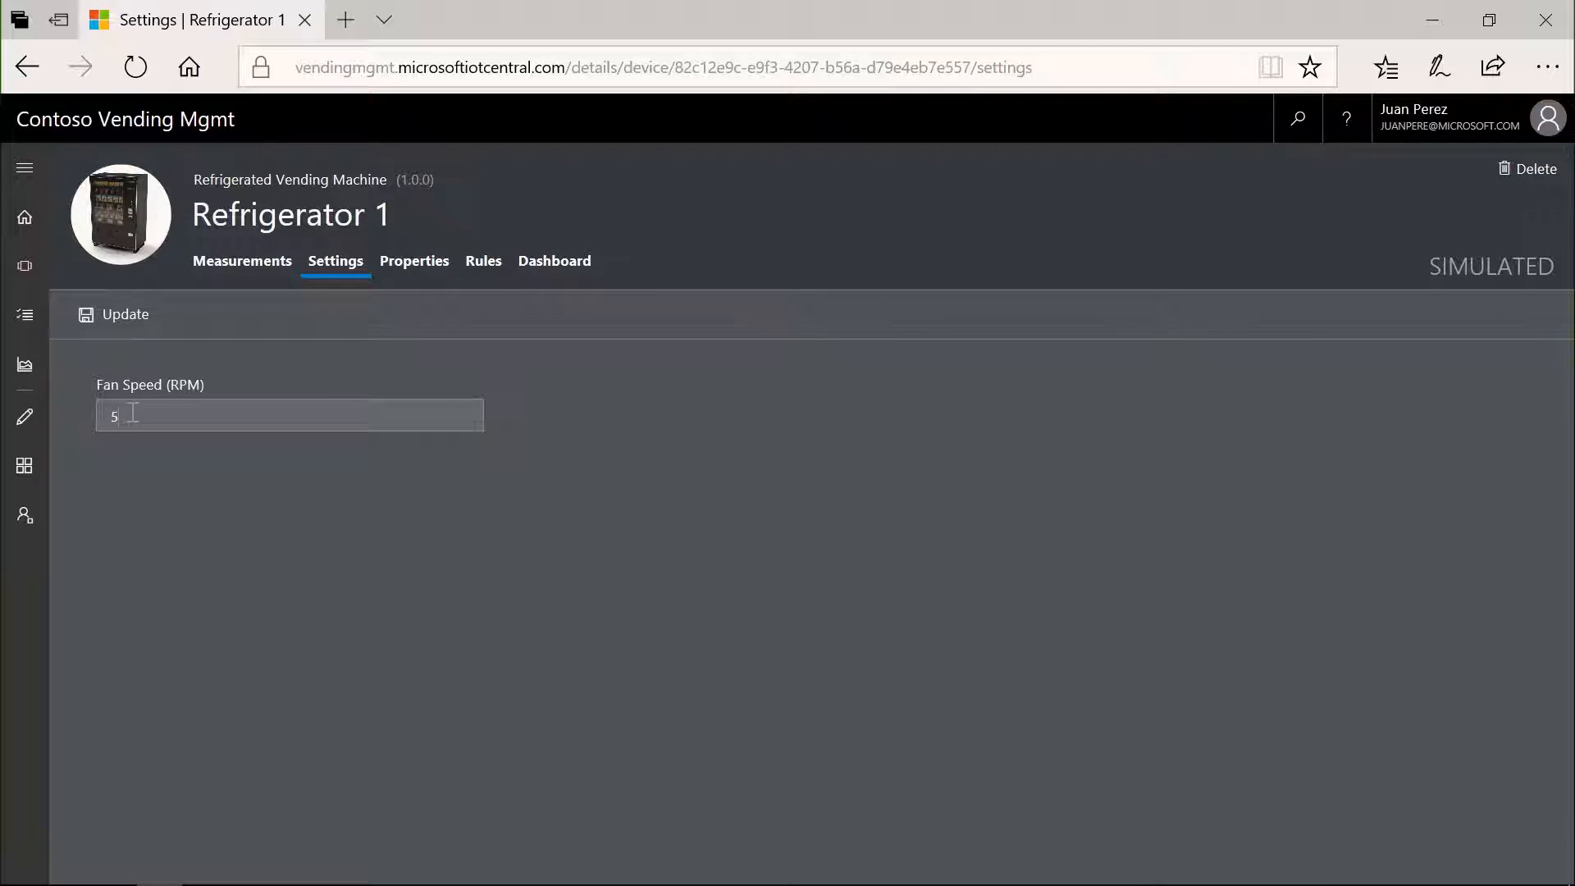
{"action": "key", "text": "BackSpace"}
{"action": "type", "text": "3"}
{"action": "left_click", "coordinate": [99, 312]}
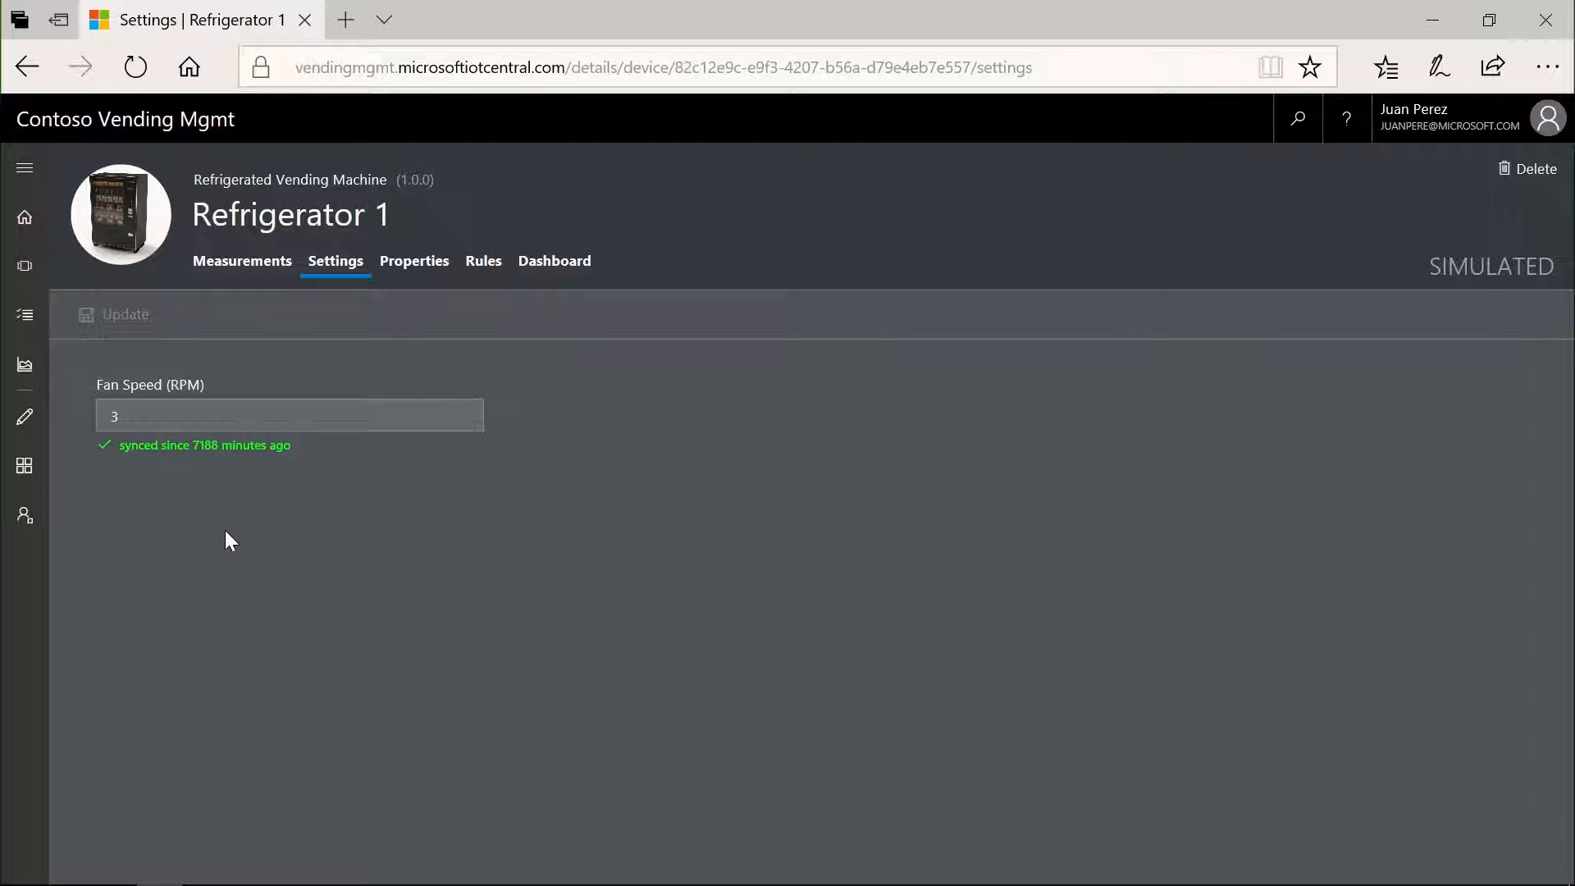
{"action": "left_click", "coordinate": [223, 263]}
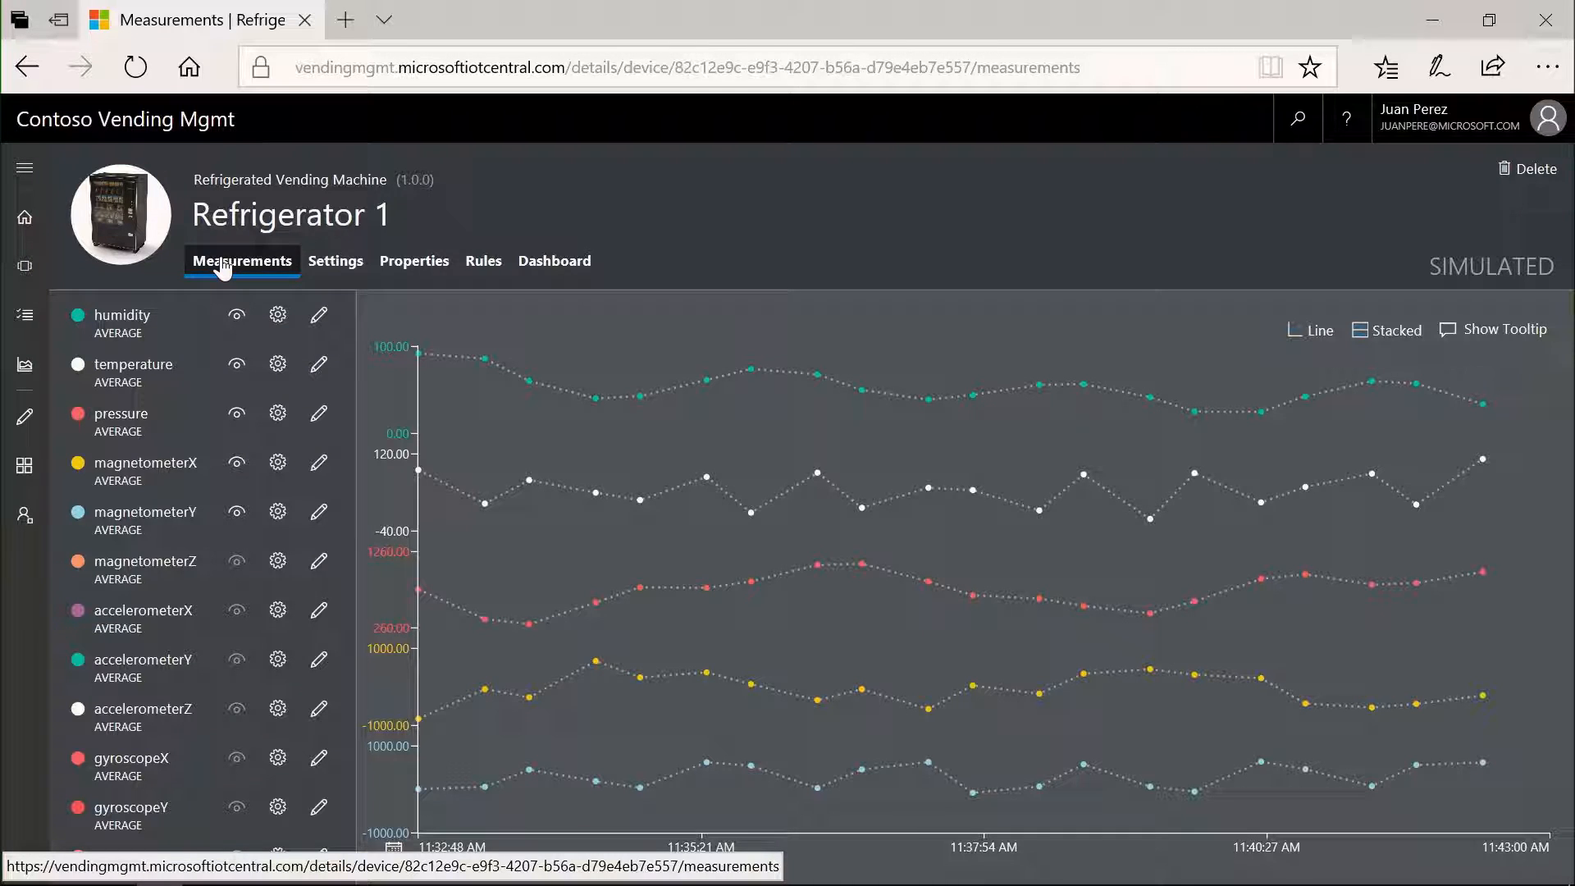
- Turn on builder mode and create a custom device template named Pizza vending machine
{"action": "left_click", "coordinate": [28, 266]}
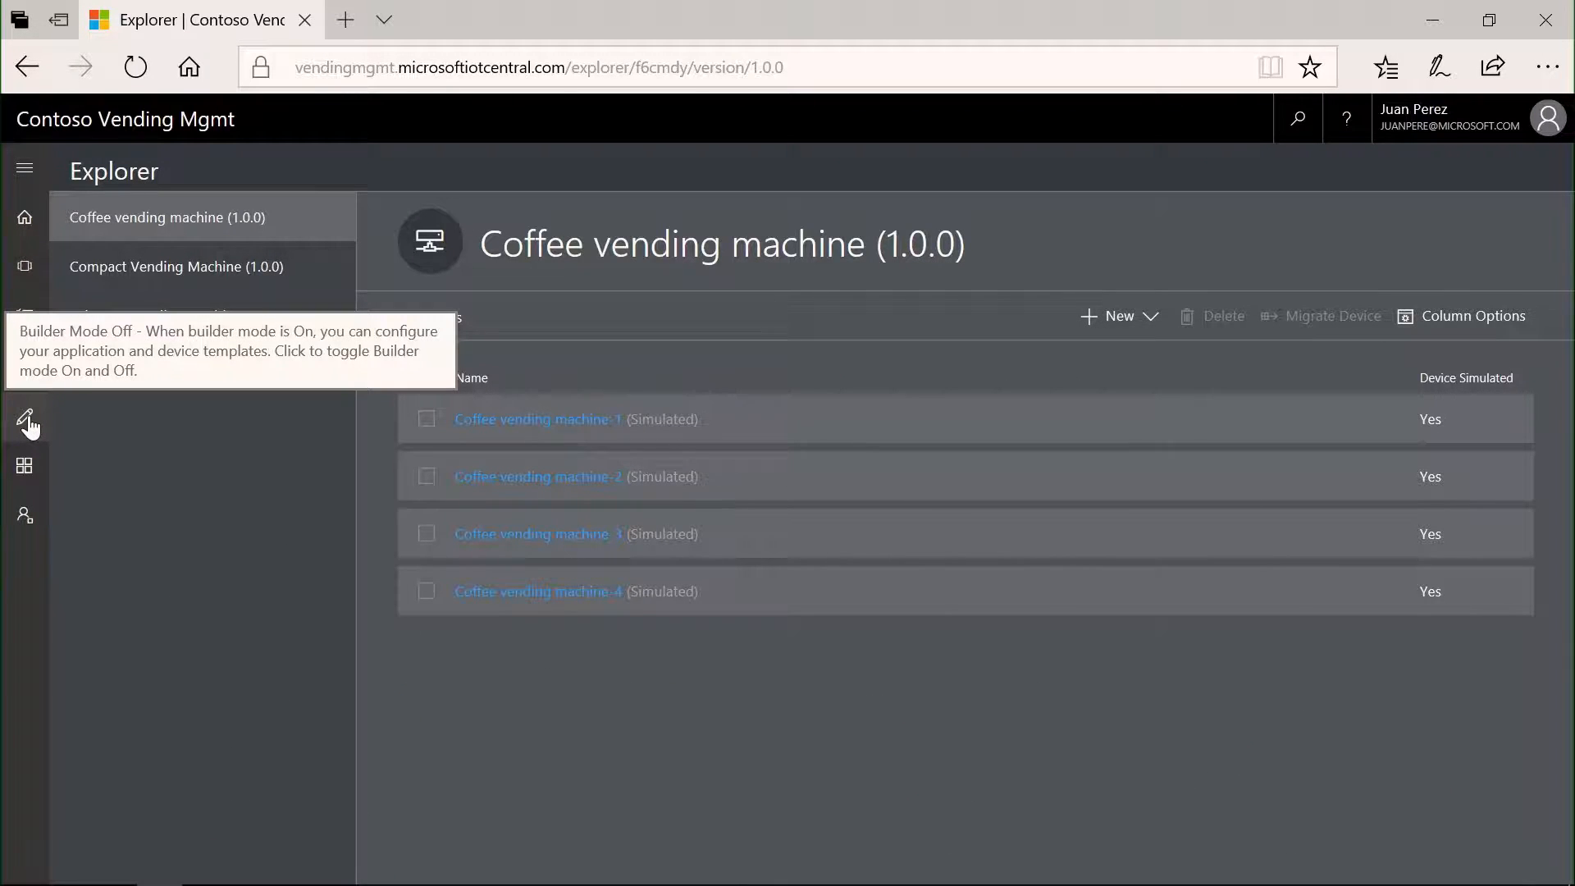
{"action": "left_click", "coordinate": [26, 420]}
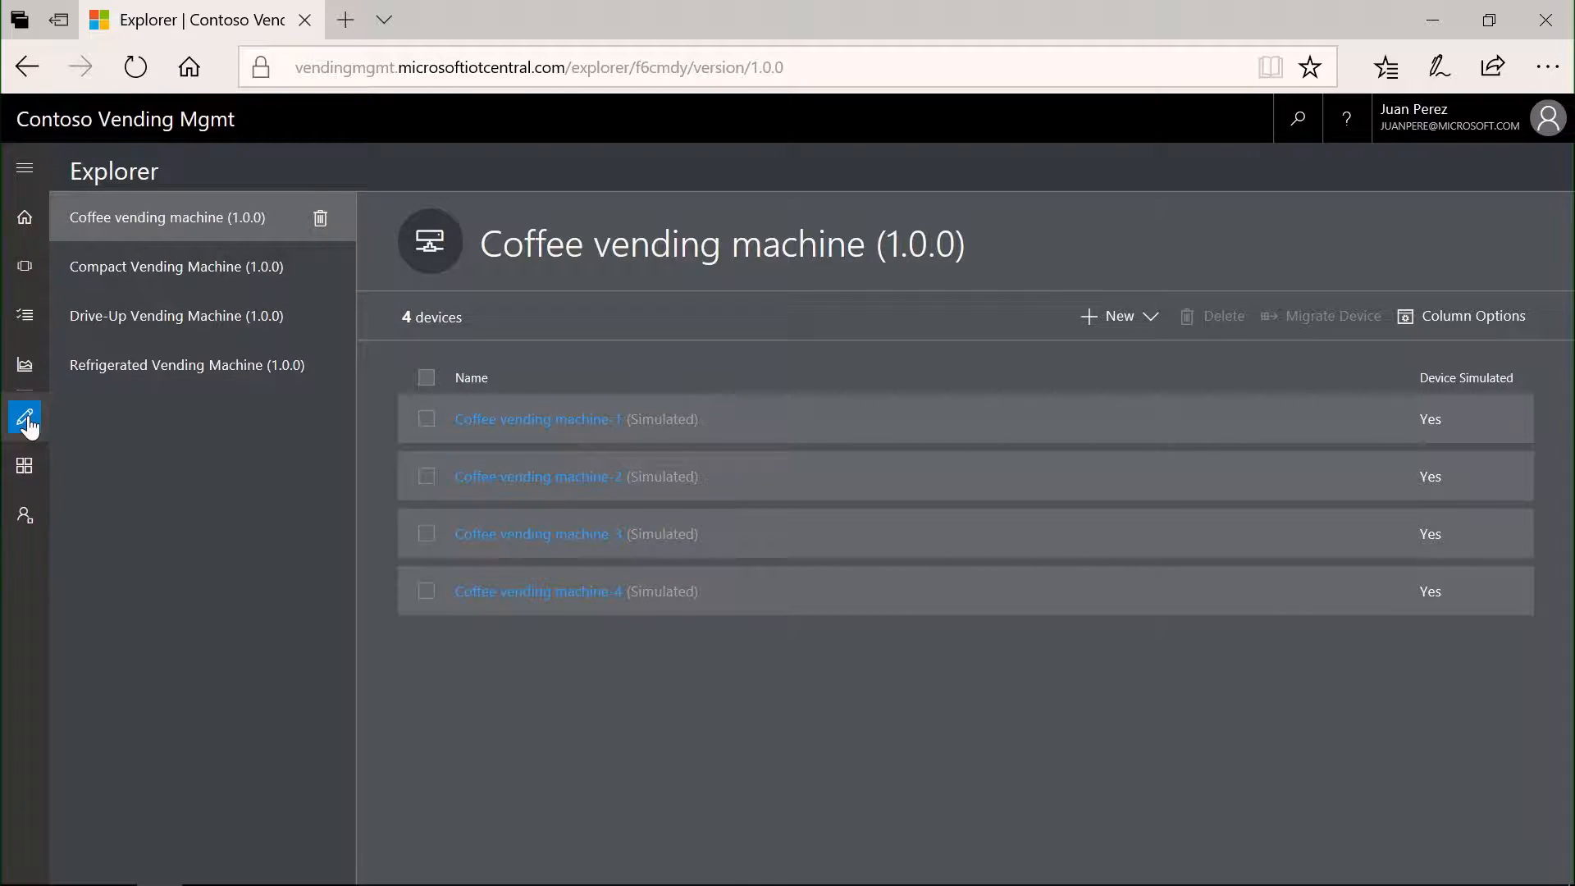
{"action": "left_click", "coordinate": [24, 462]}
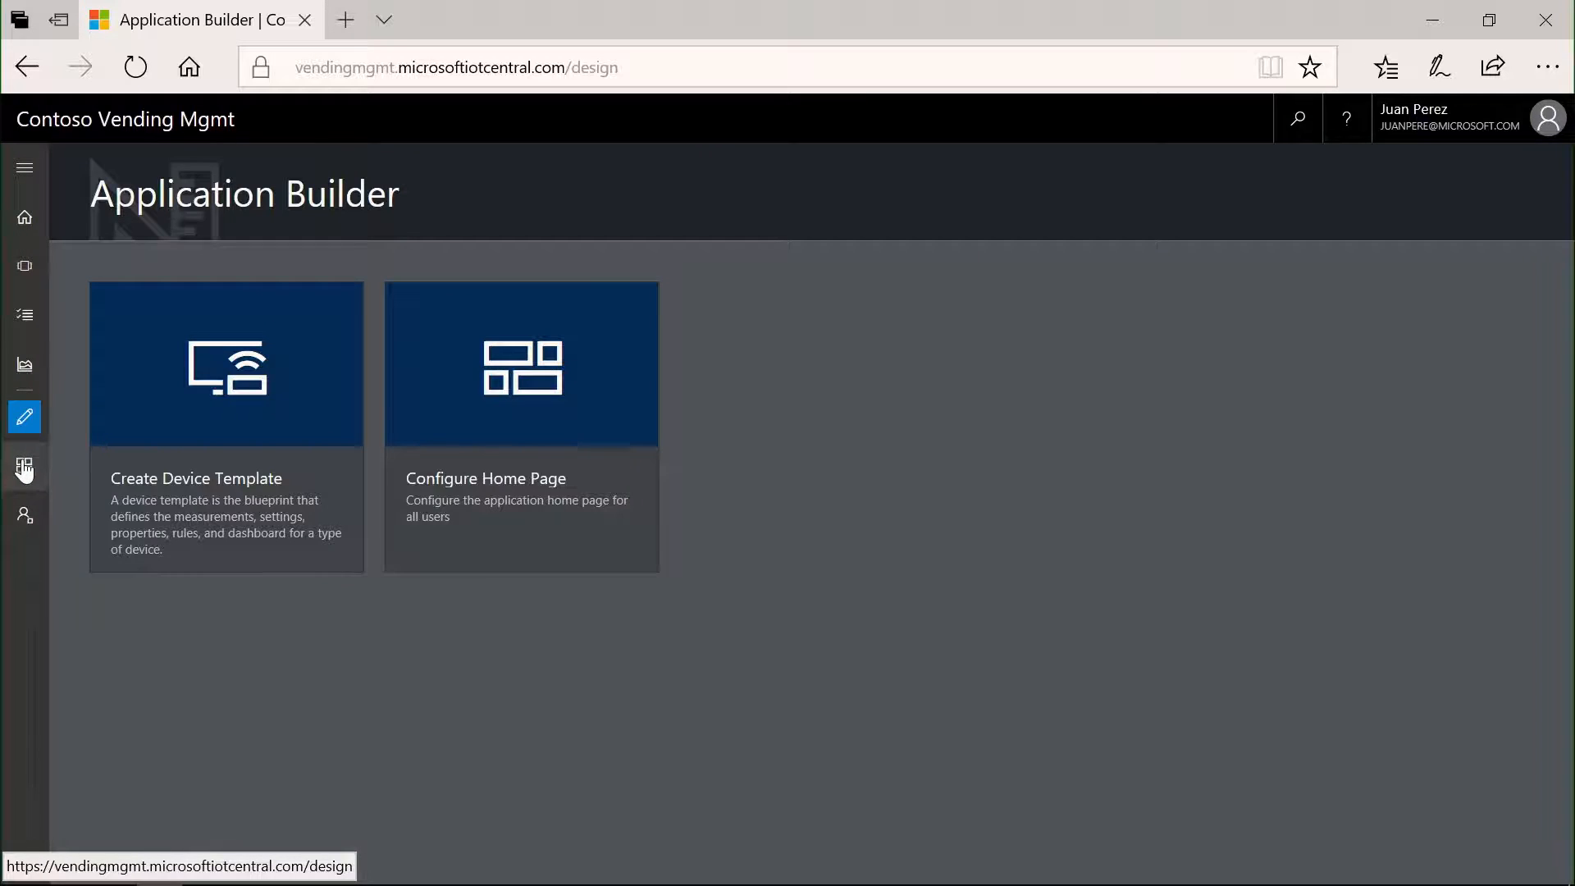
{"action": "left_click", "coordinate": [257, 473]}
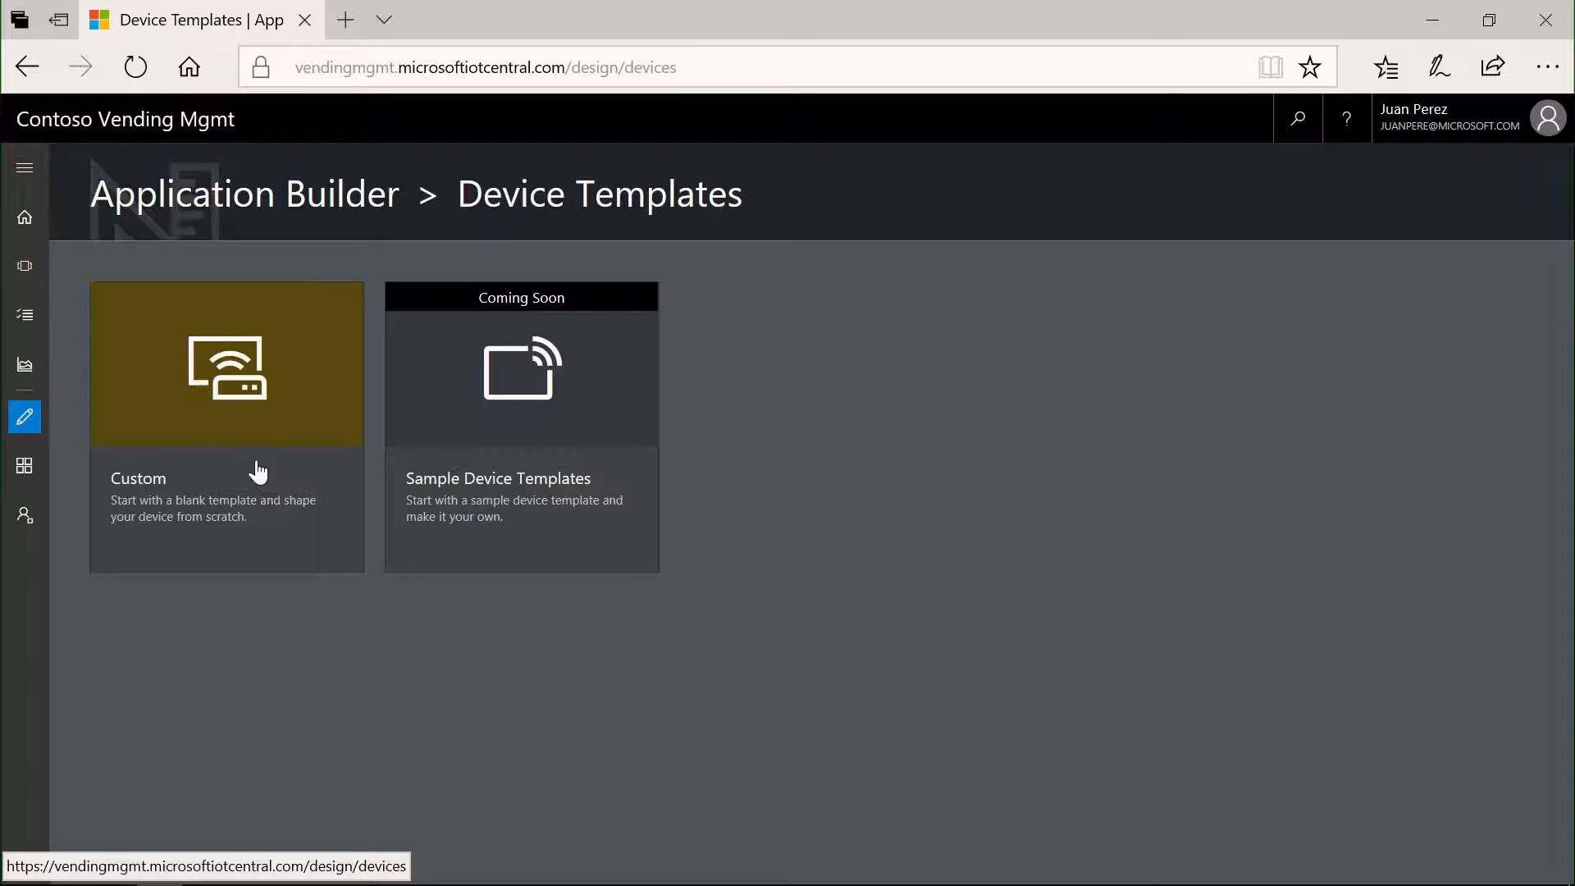
{"action": "left_click", "coordinate": [239, 402]}
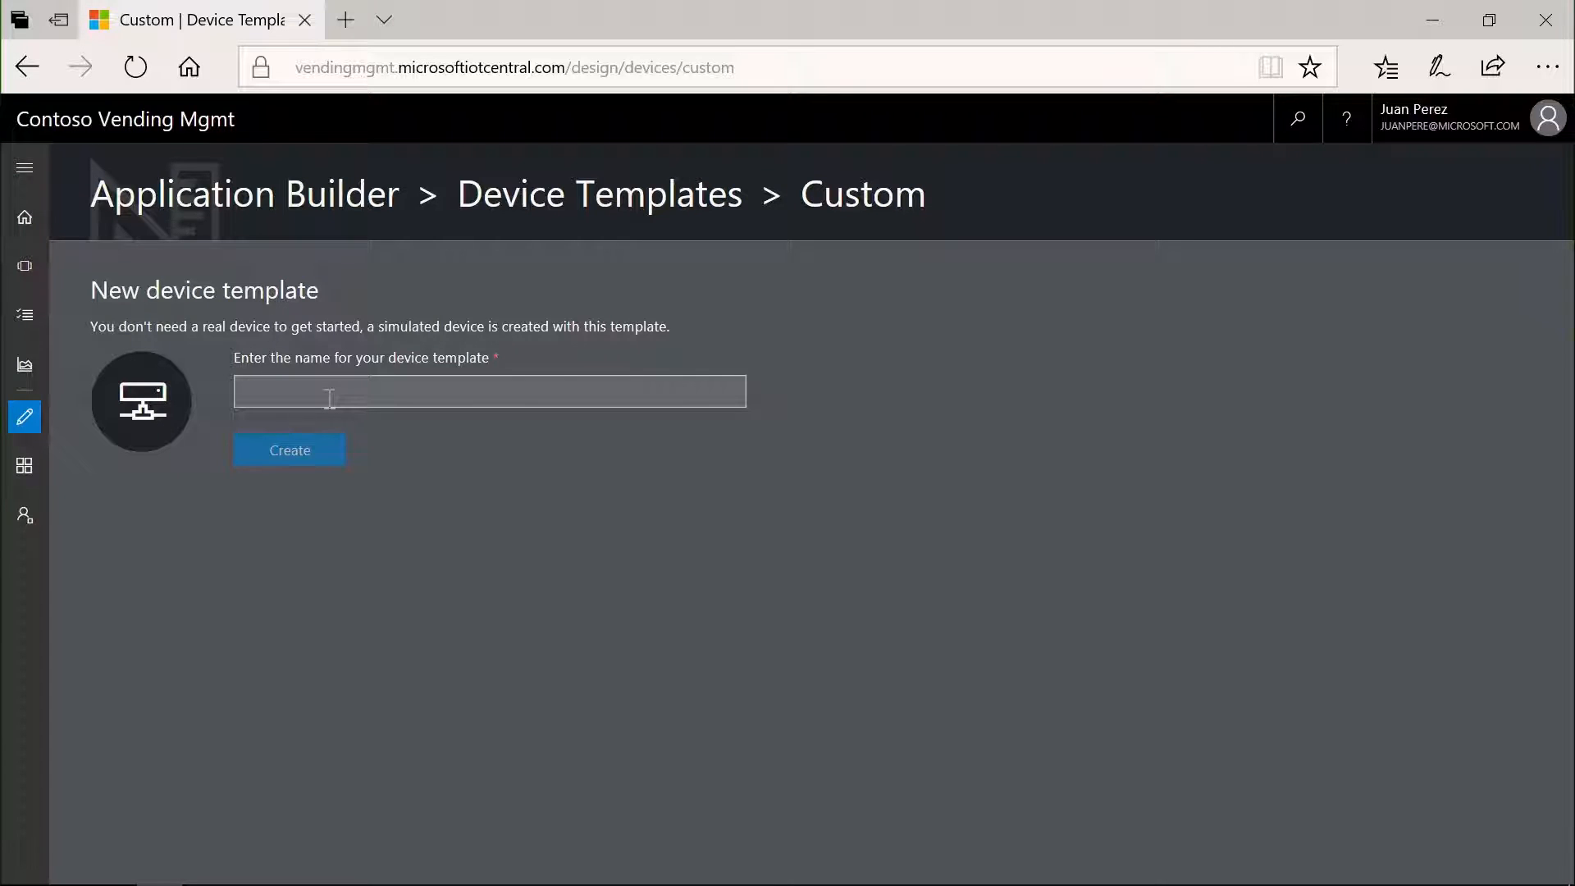
{"action": "type", "text": "Pizza vending machine"}
{"action": "left_click", "coordinate": [309, 449]}
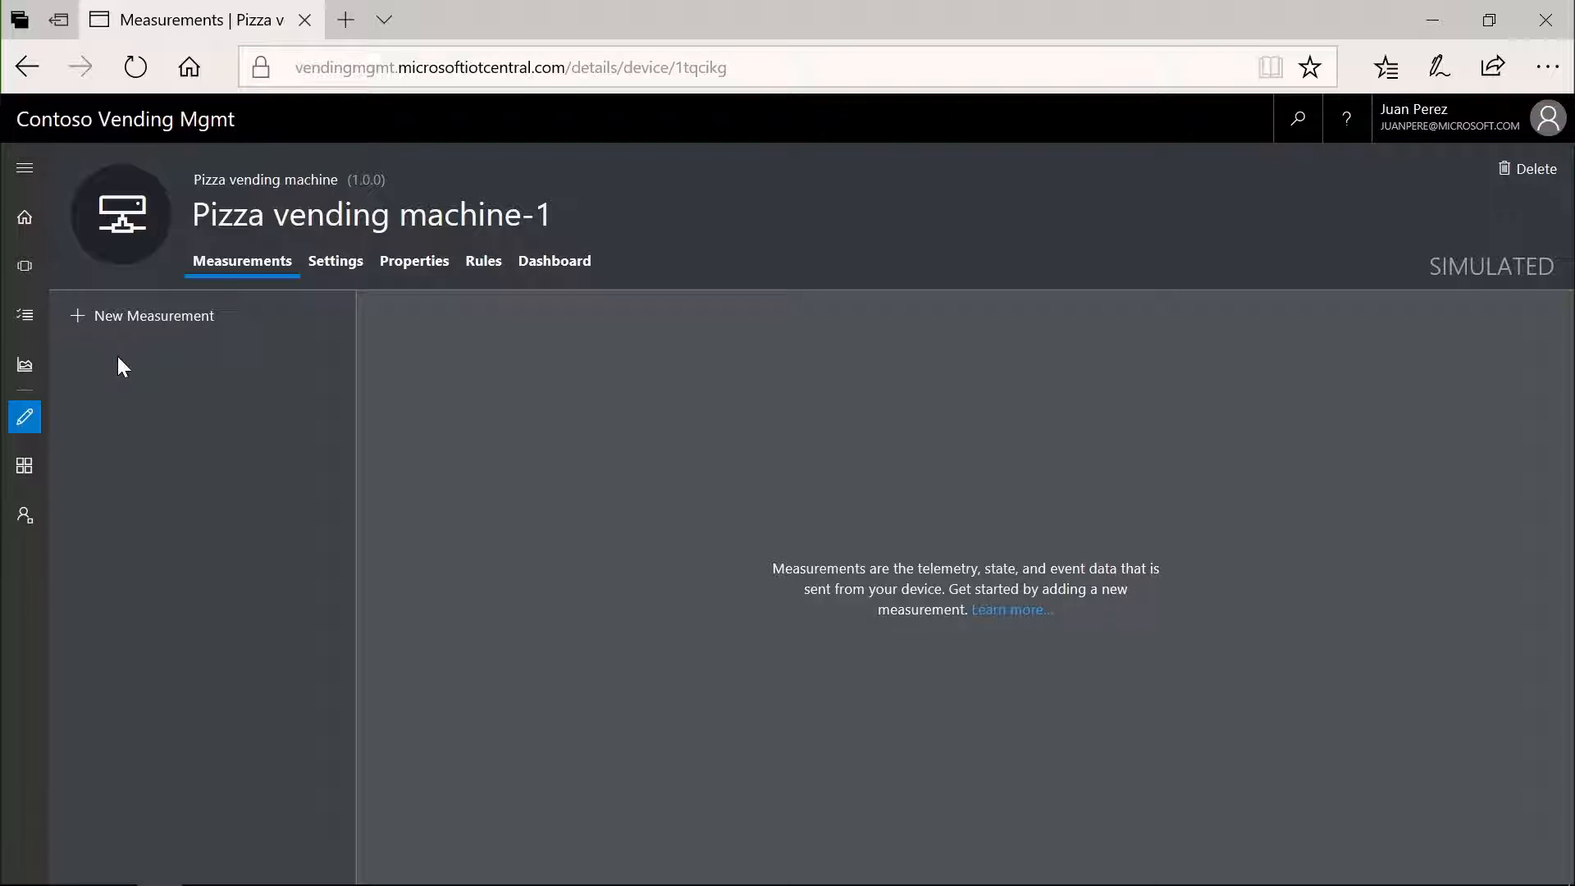
- Start a telemetry measurement for the pizza vending machine with display name Temperature and field name temp
{"action": "left_click", "coordinate": [129, 321]}
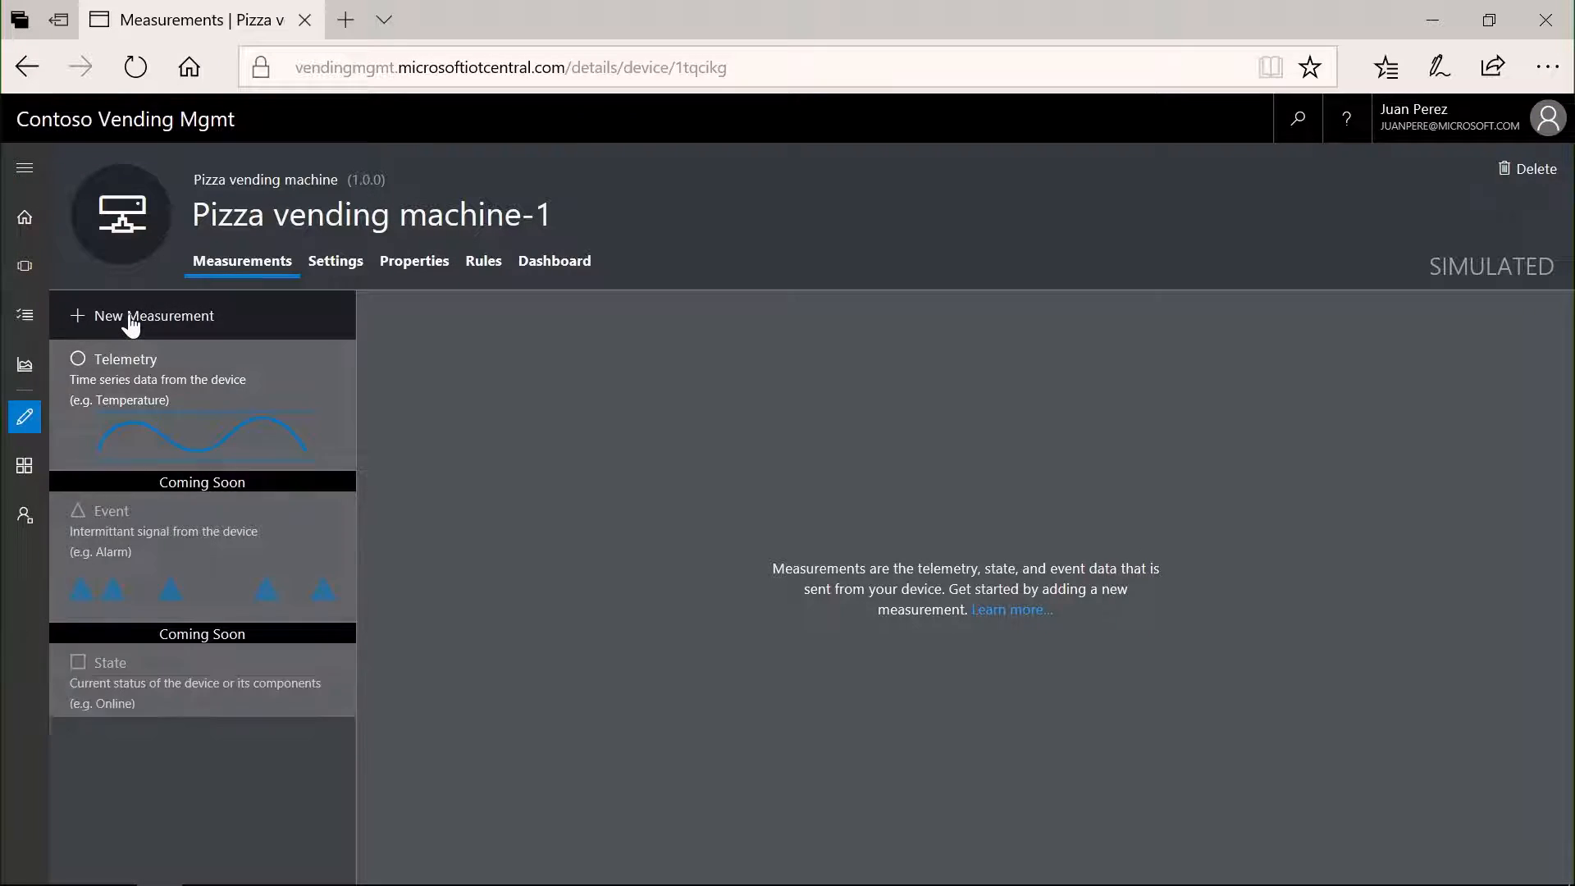
{"action": "left_click", "coordinate": [134, 397]}
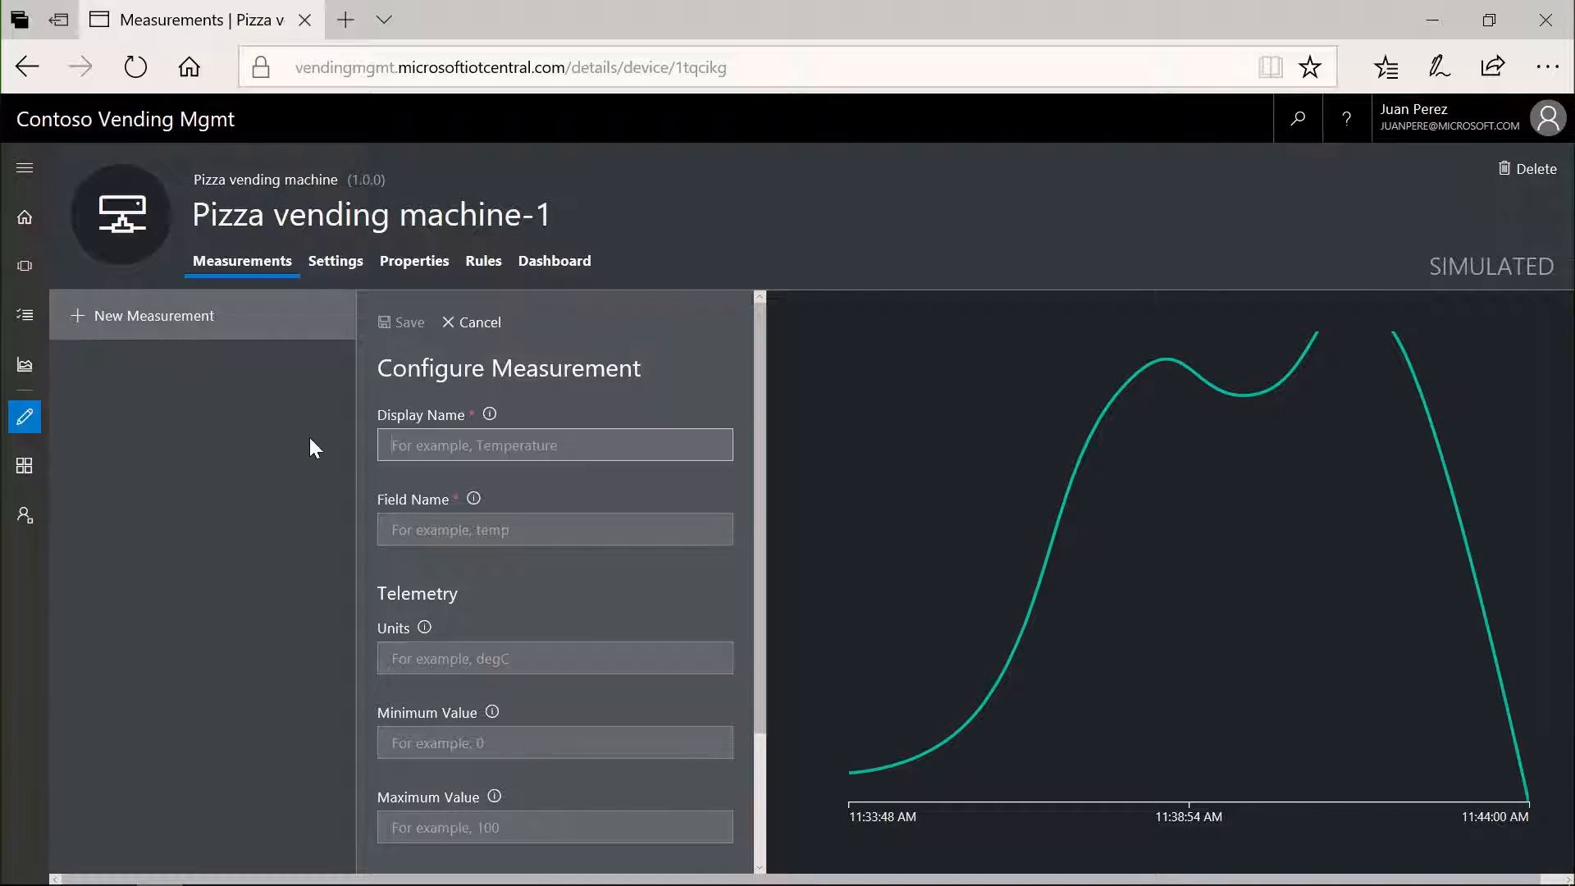
{"action": "type", "text": "Temperature"}
{"action": "key", "text": "Tab"}
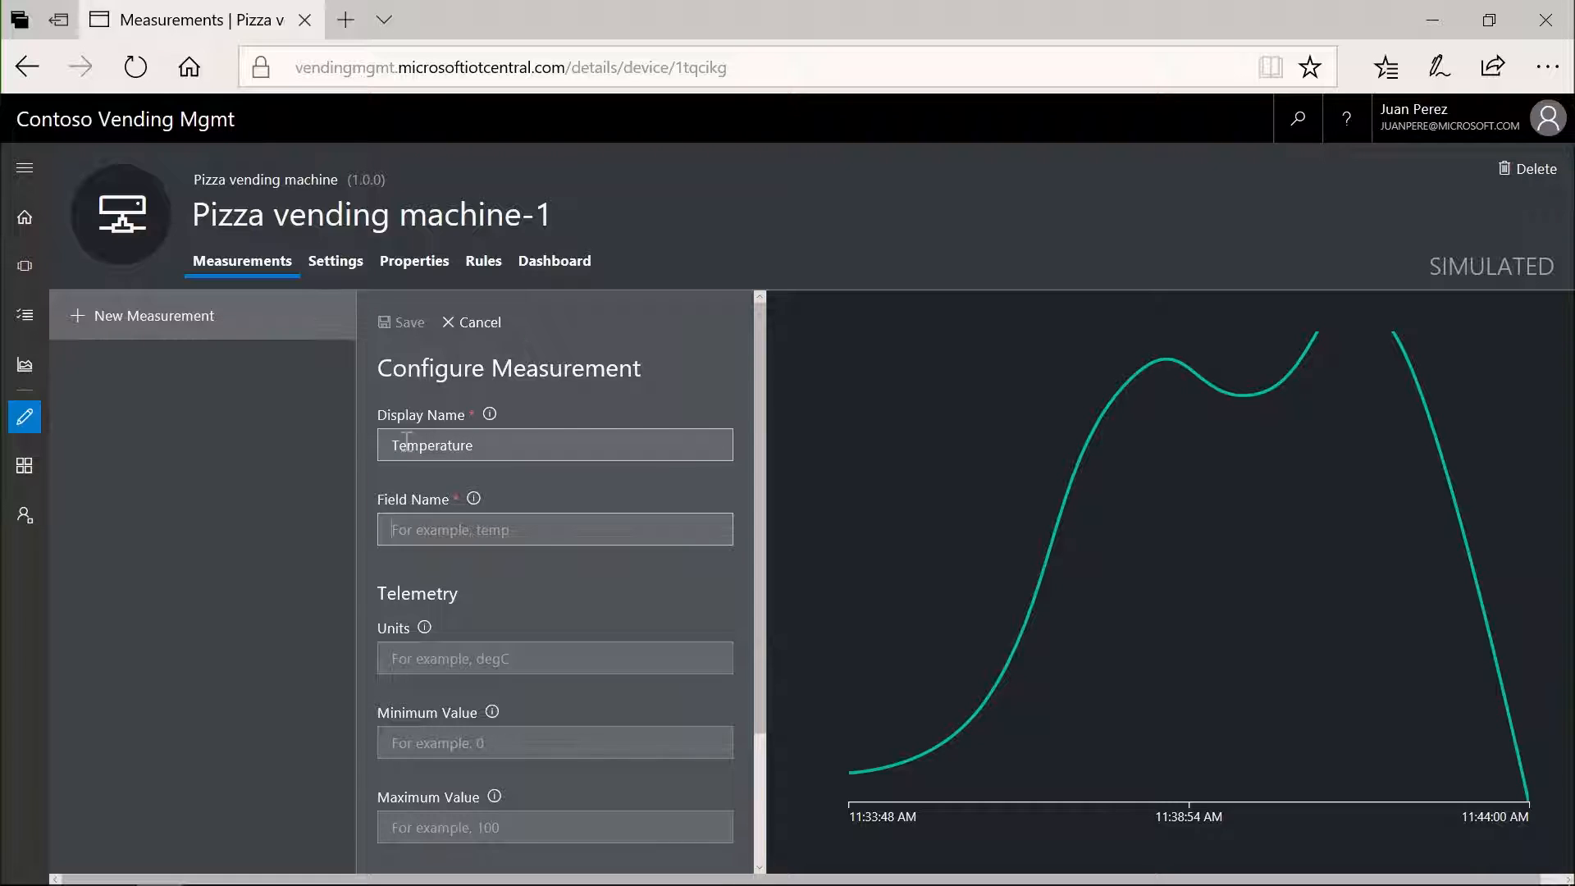
{"action": "type", "text": "temp"}
{"action": "key", "text": "Tab"}
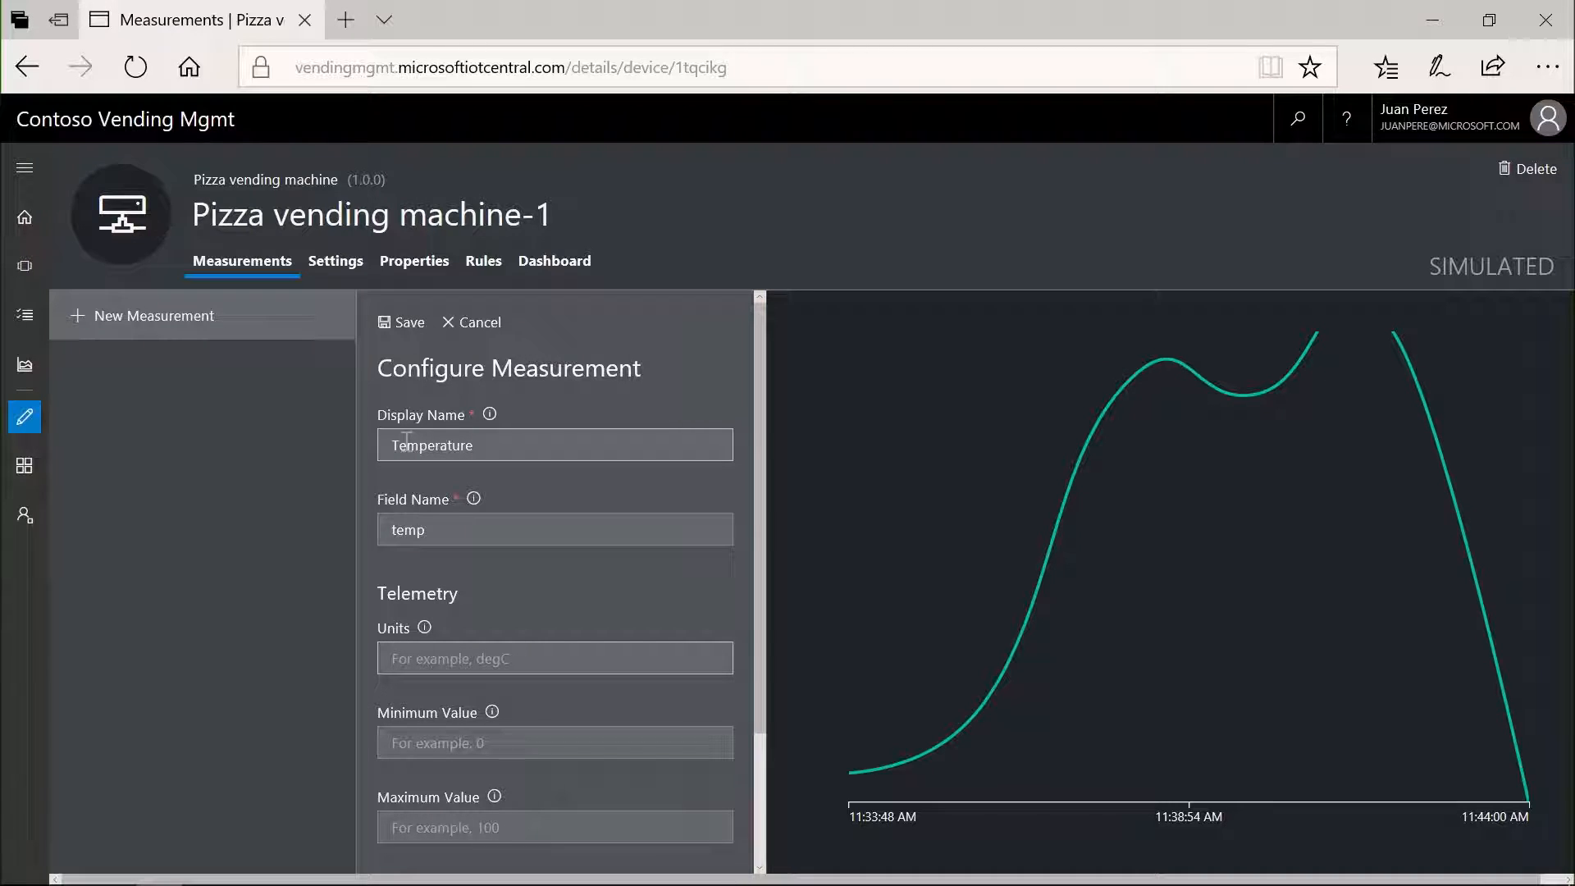
- Give the Temperature measurement the unit C, minimum 0 and maximum 100, and save it
{"action": "type", "text": "C"}
{"action": "key", "text": "Tab"}
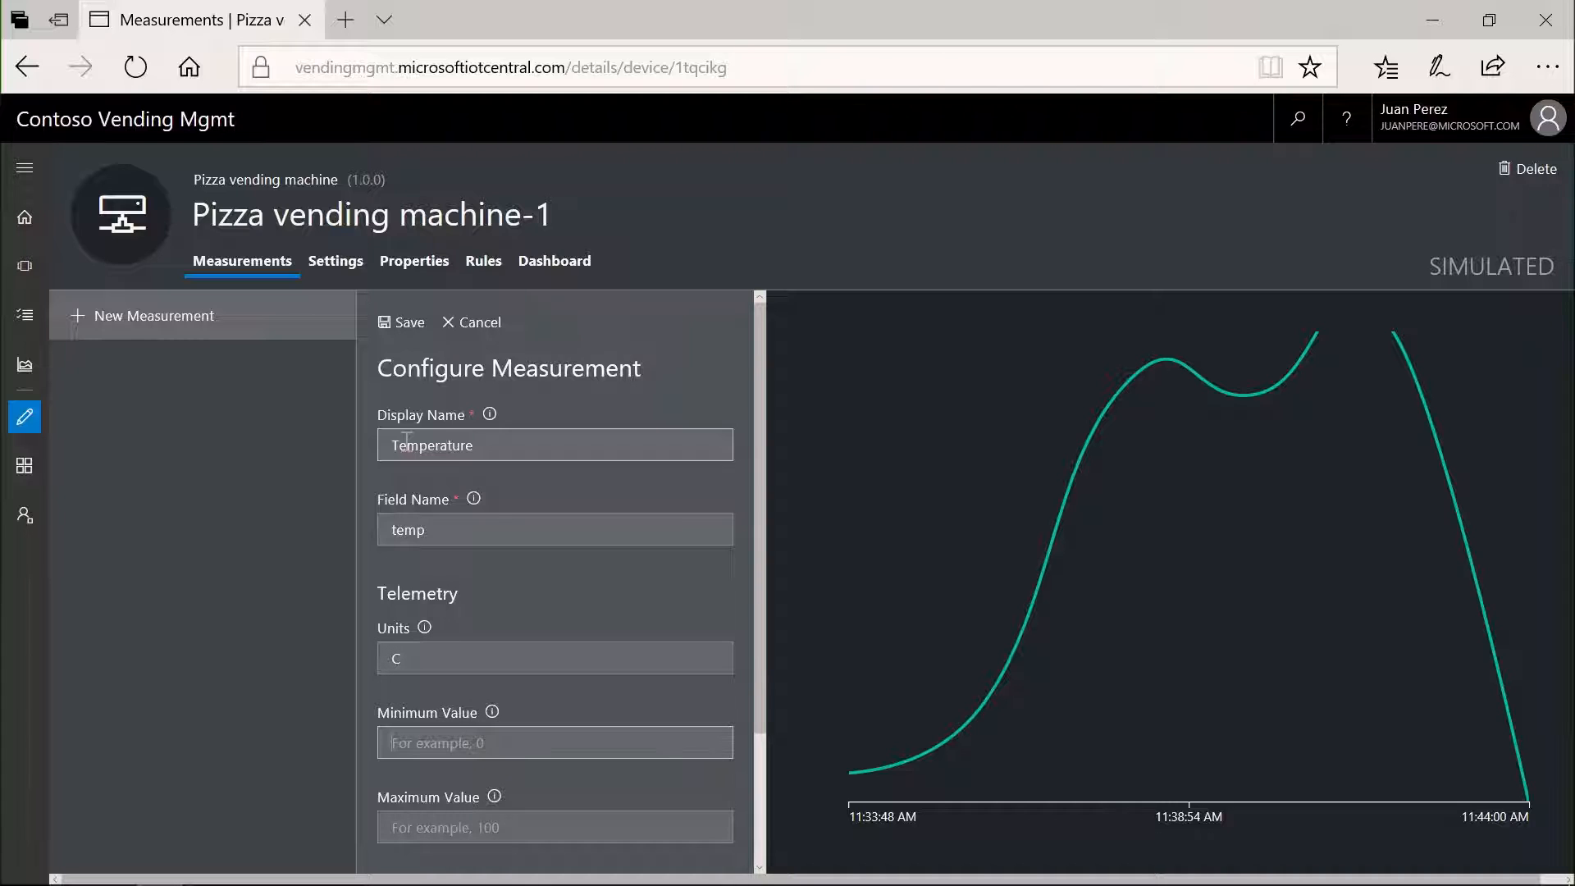
{"action": "type", "text": "0"}
{"action": "key", "text": "Tab"}
{"action": "type", "text": "100"}
{"action": "scroll", "coordinate": [607, 633], "scroll_direction": "down", "scroll_amount": 2}
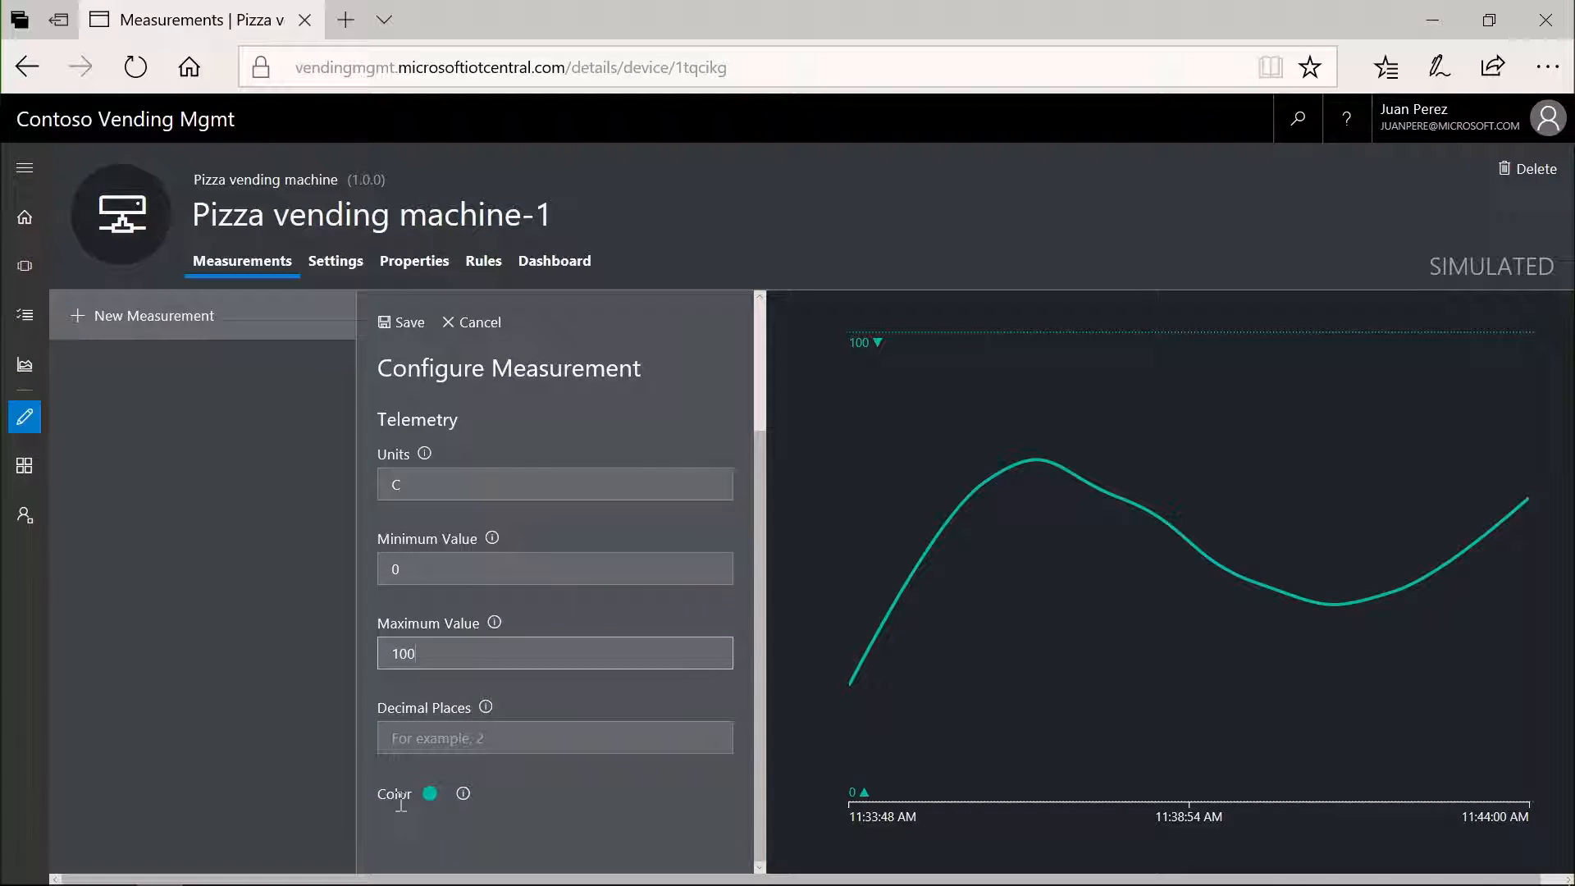
{"action": "scroll", "coordinate": [410, 574], "scroll_direction": "up", "scroll_amount": 1}
{"action": "left_click", "coordinate": [392, 325]}
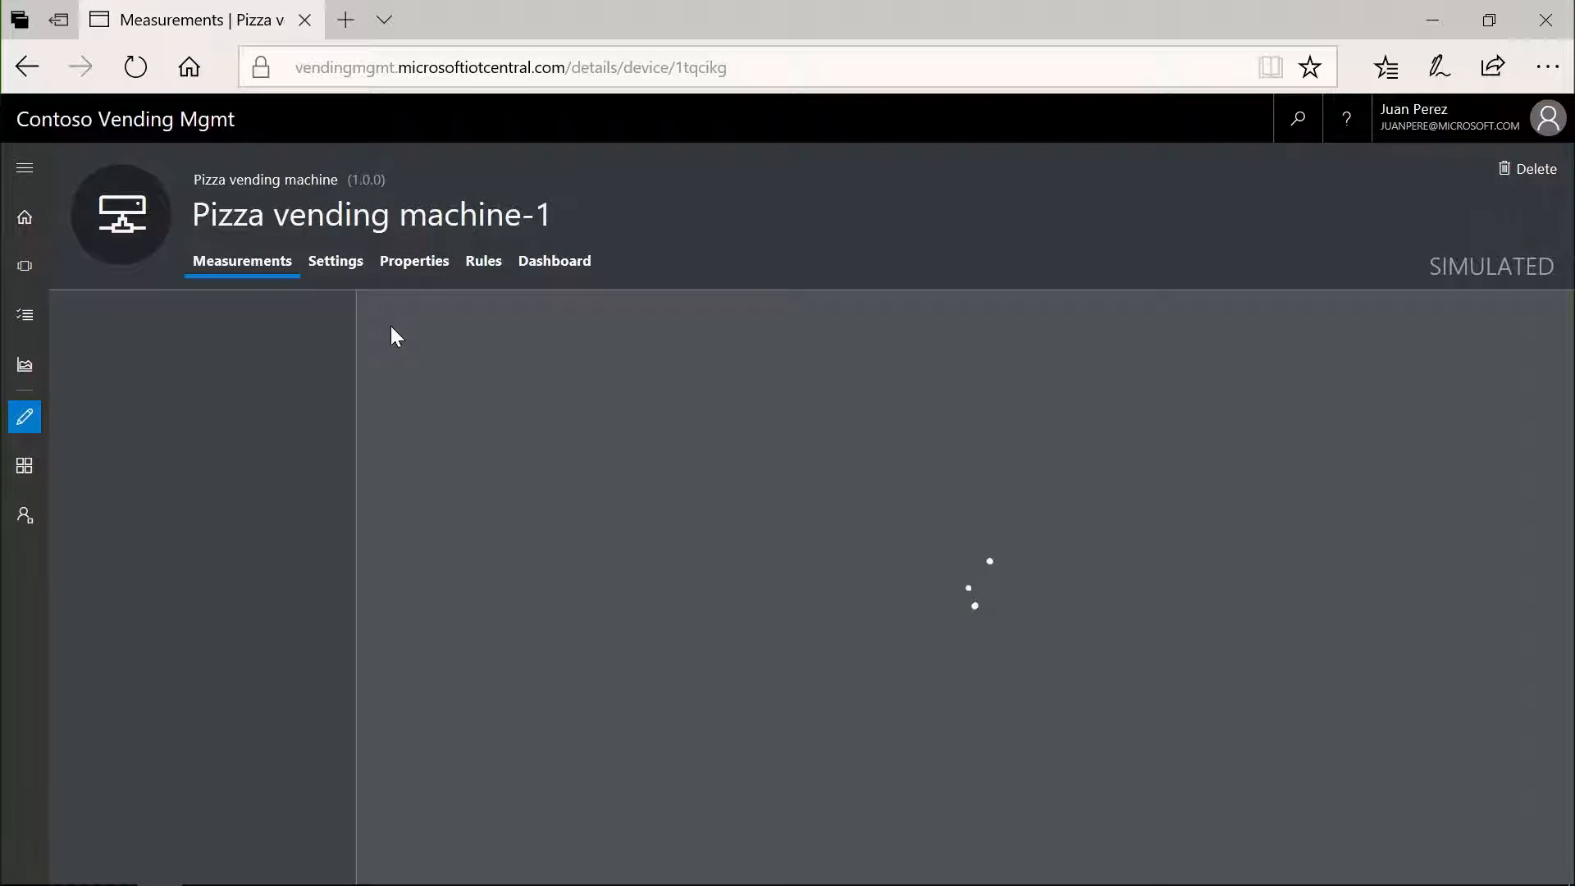
- Start a second telemetry measurement with display name Humidity and field name hmdt
{"action": "left_click", "coordinate": [131, 328]}
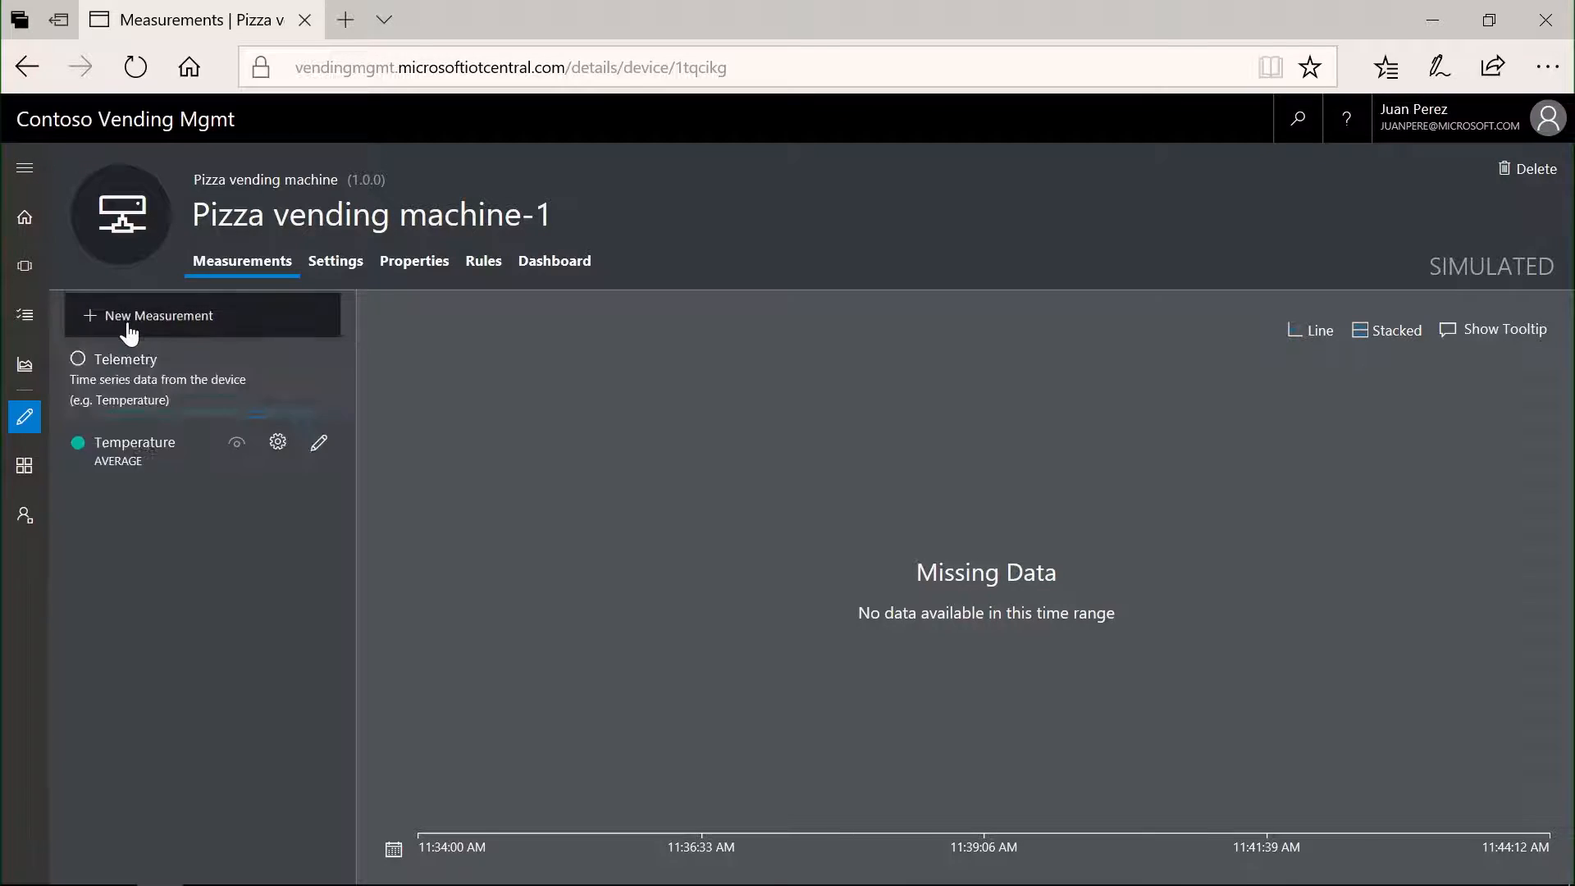
{"action": "left_click", "coordinate": [148, 425]}
{"action": "type", "text": "Humidity"}
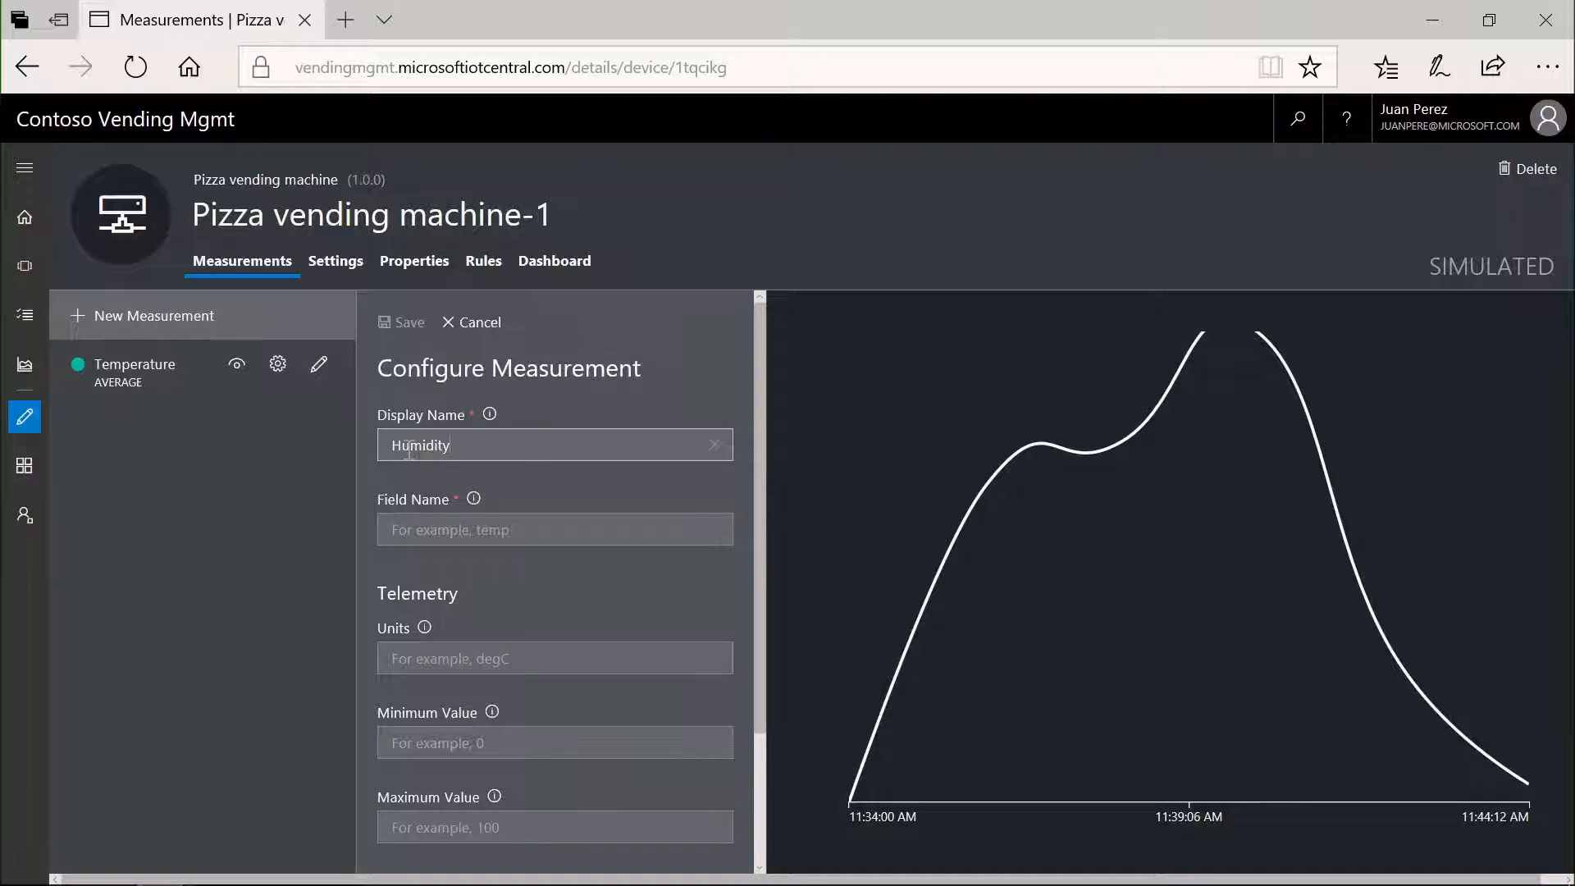
{"action": "key", "text": "Tab"}
{"action": "type", "text": "hmd"}
{"action": "key", "text": "Tab"}
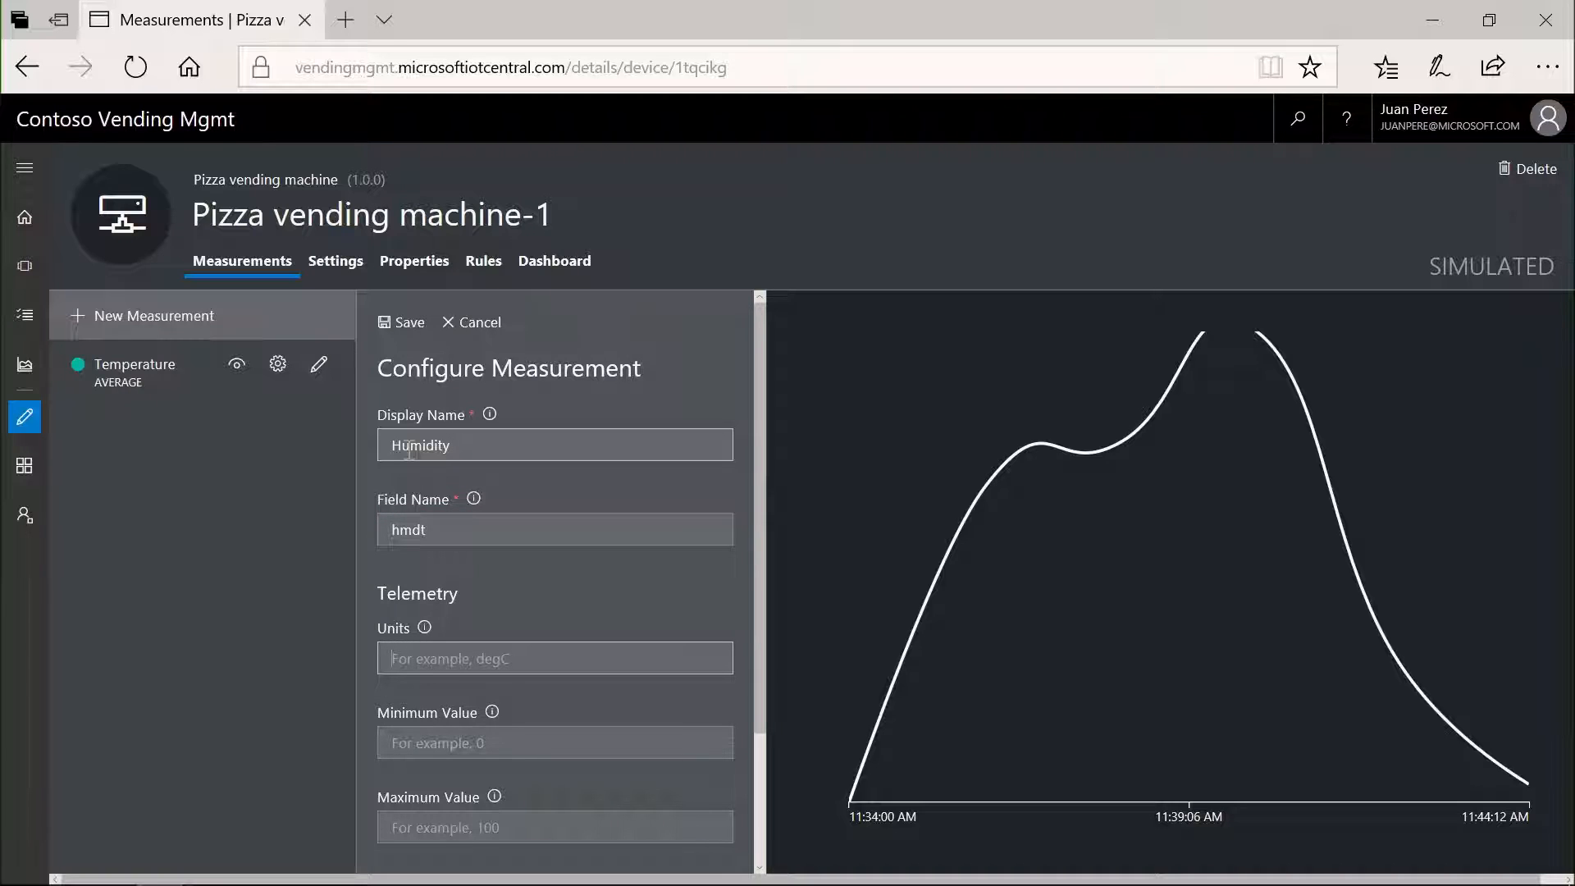
- Give the Humidity measurement the unit %, minimum value 0 and maximum value 100
{"action": "type", "text": "%"}
{"action": "key", "text": "Tab"}
{"action": "type", "text": "0"}
{"action": "key", "text": "Tab"}
{"action": "type", "text": "100"}
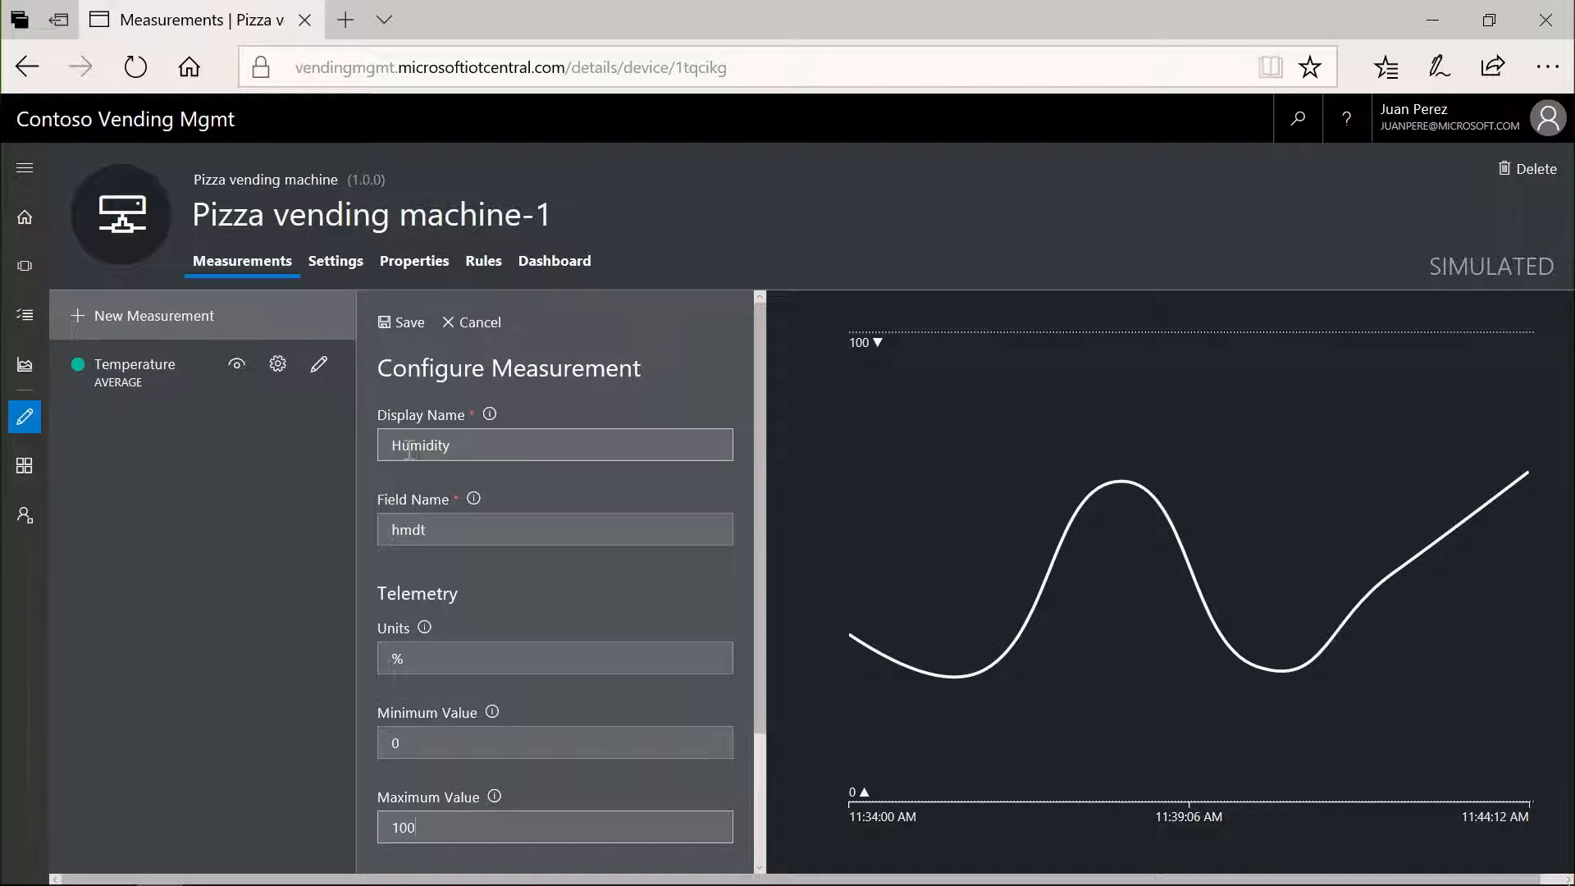
{"action": "key", "text": "Tab"}
- Set the Humidity measurement's color to magenta and save the measurement
{"action": "scroll", "coordinate": [439, 790], "scroll_direction": "up", "scroll_amount": 1}
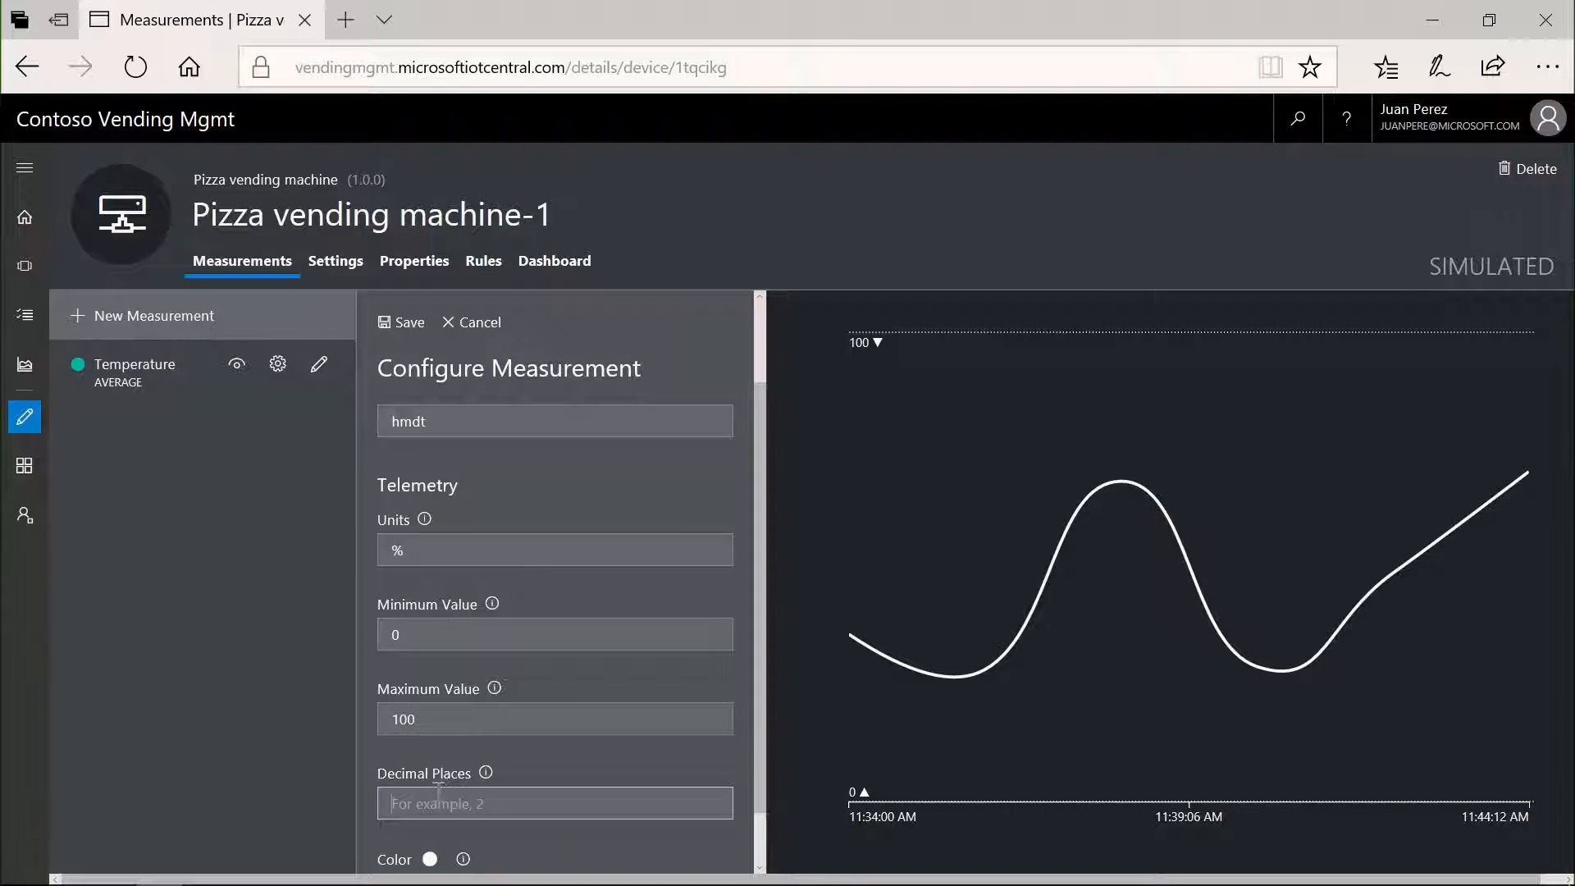
{"action": "left_click", "coordinate": [428, 860]}
{"action": "left_click", "coordinate": [577, 836]}
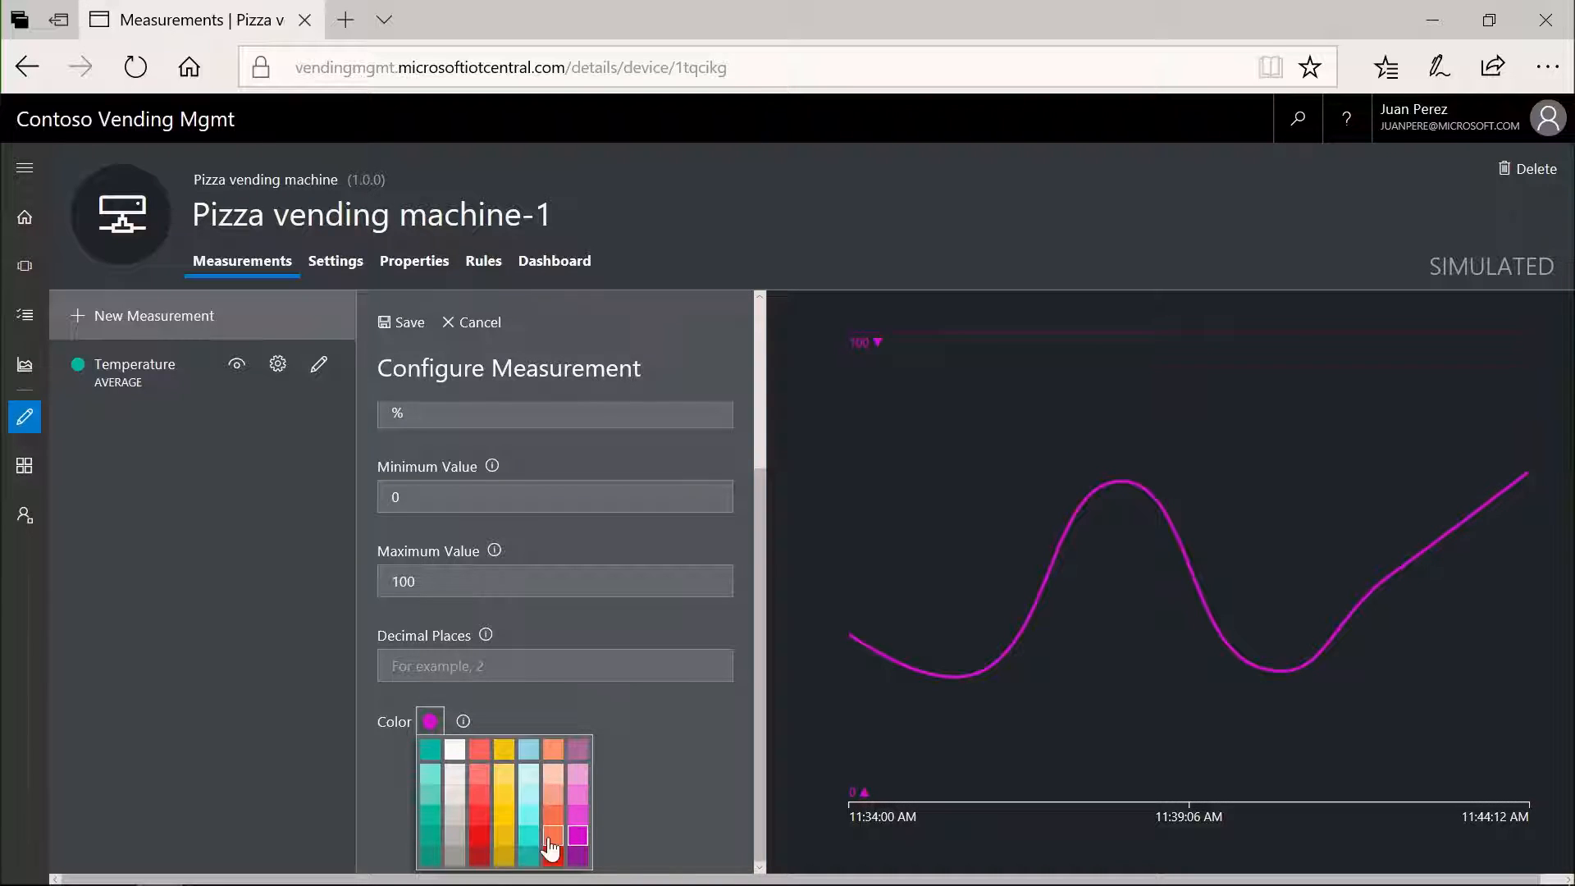
{"action": "left_click", "coordinate": [394, 325]}
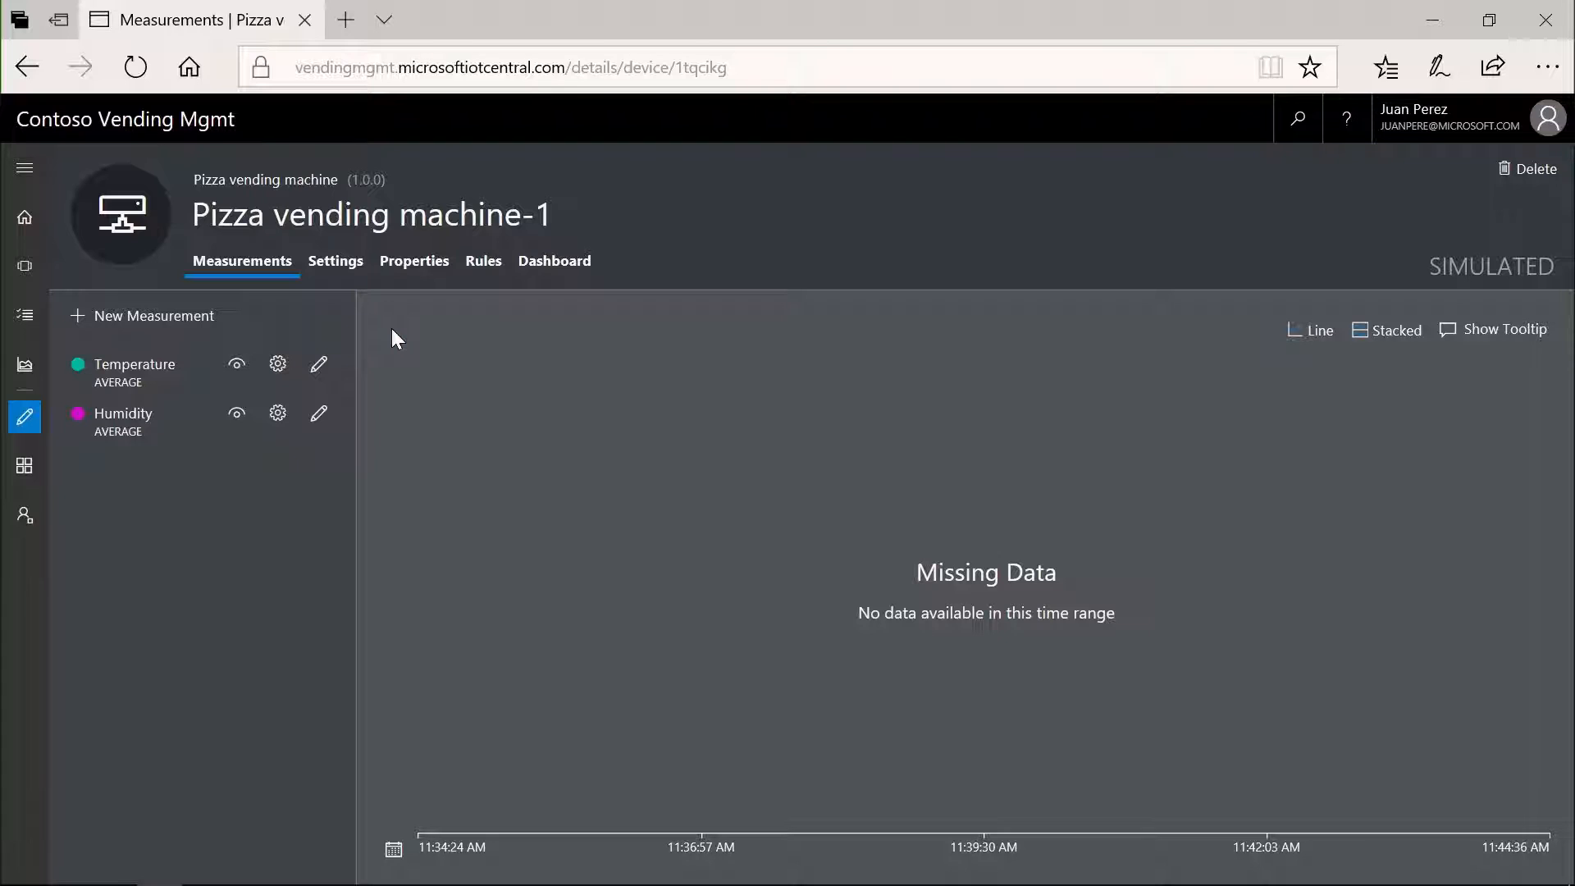
- Start a text setting for the pizza vending machine with display name Fan Speed and field name fanspeed
{"action": "left_click", "coordinate": [336, 267]}
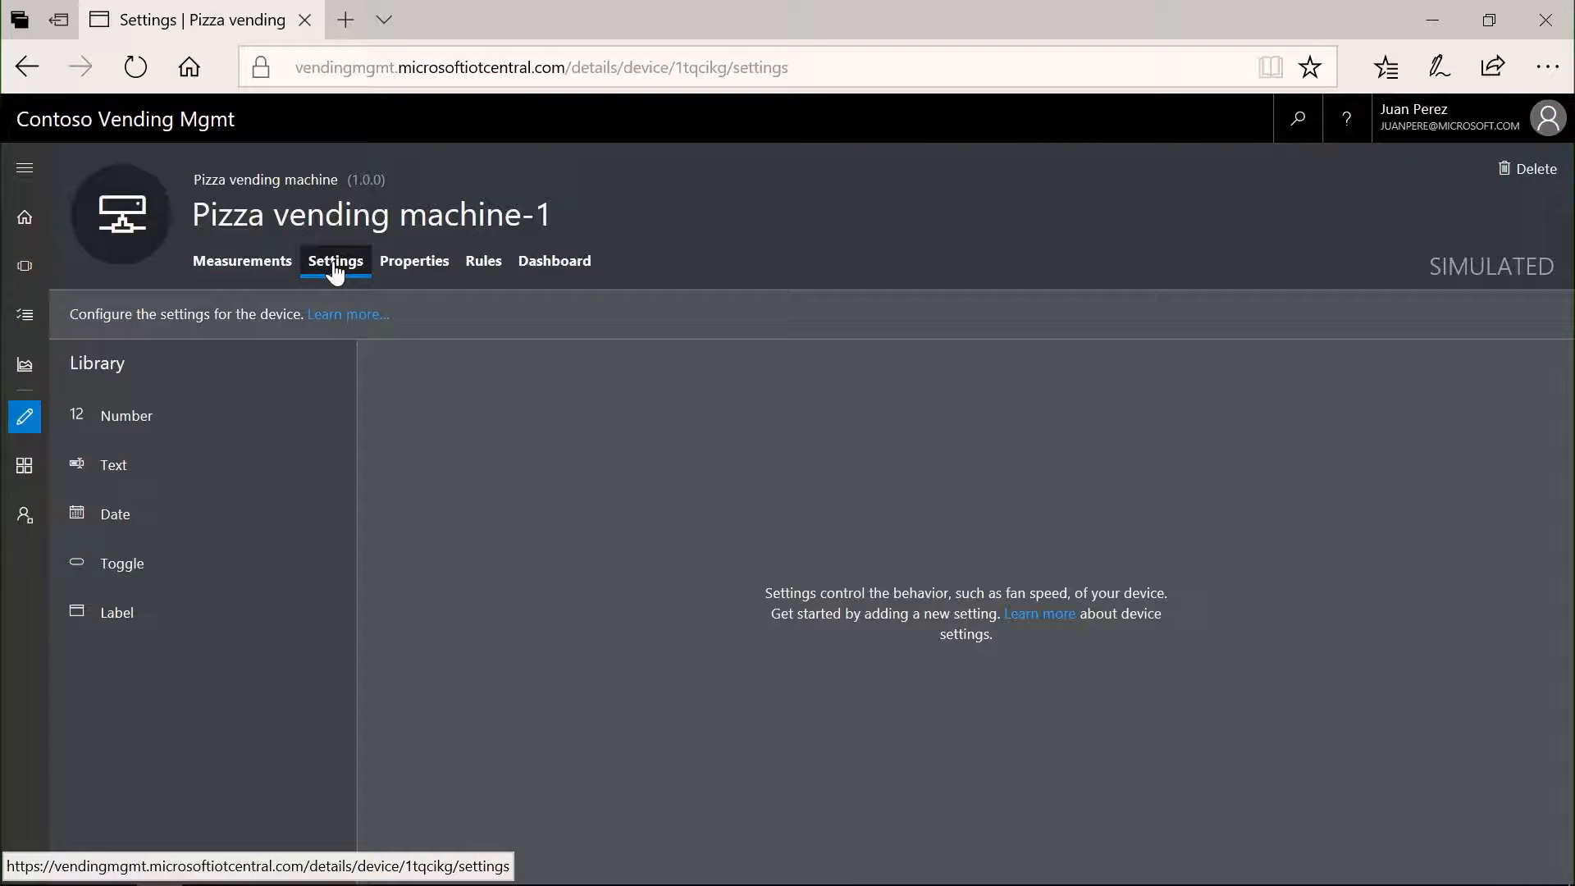
{"action": "left_click", "coordinate": [86, 476]}
{"action": "left_click", "coordinate": [87, 485]}
{"action": "type", "text": "Tan Speed"}
{"action": "key", "text": "Tab"}
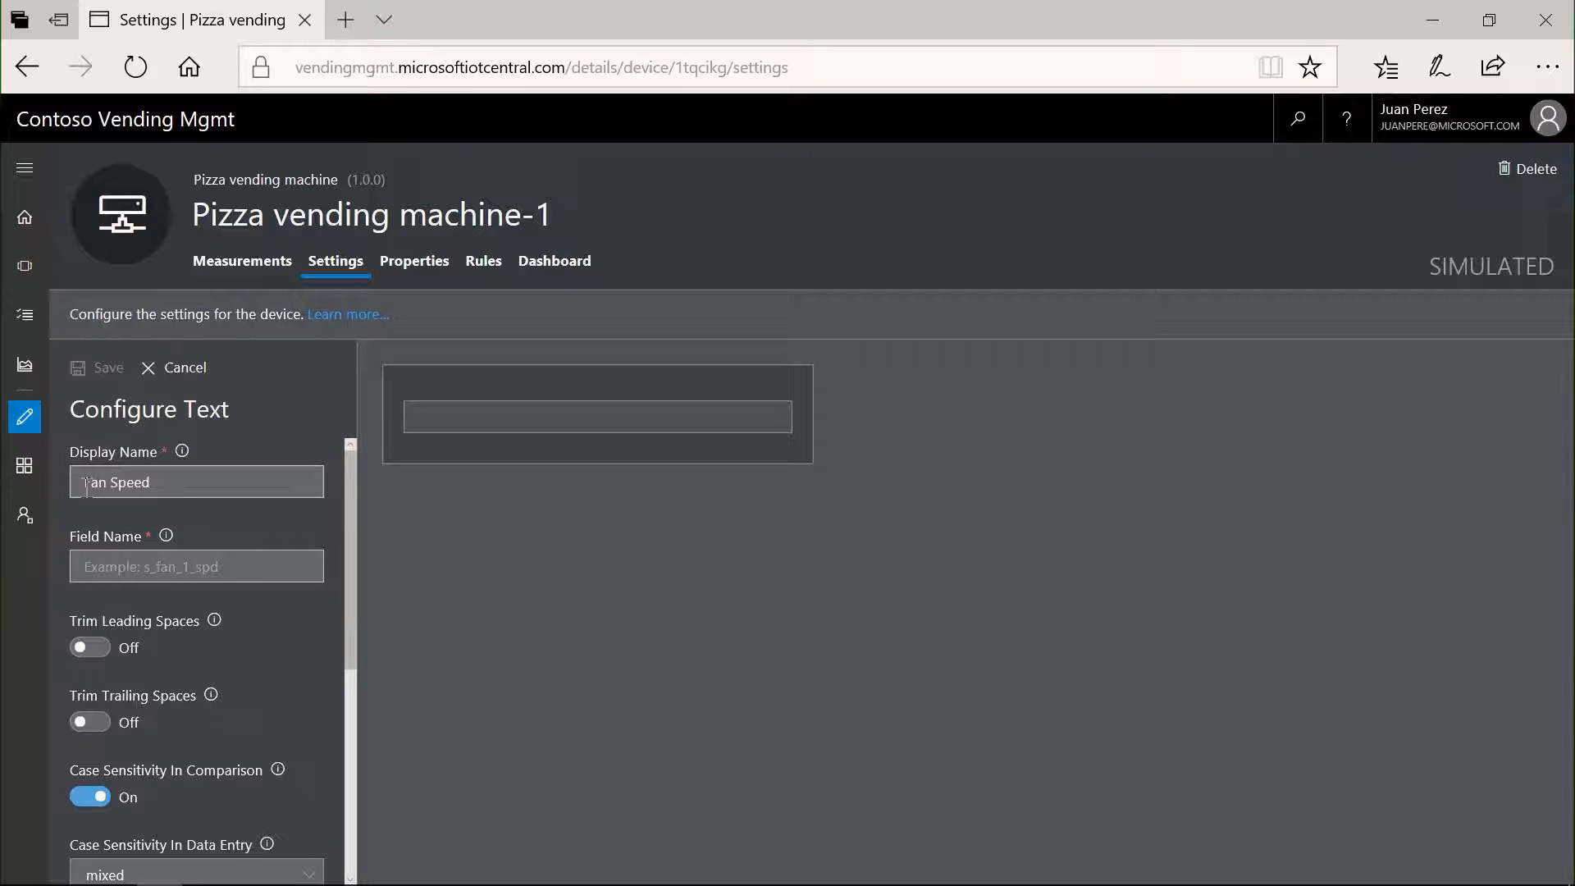
{"action": "type", "text": "fanspeed"}
- Set the Fan Speed setting's initial value to 20 and save it
{"action": "scroll", "coordinate": [320, 653], "scroll_direction": "down", "scroll_amount": 1}
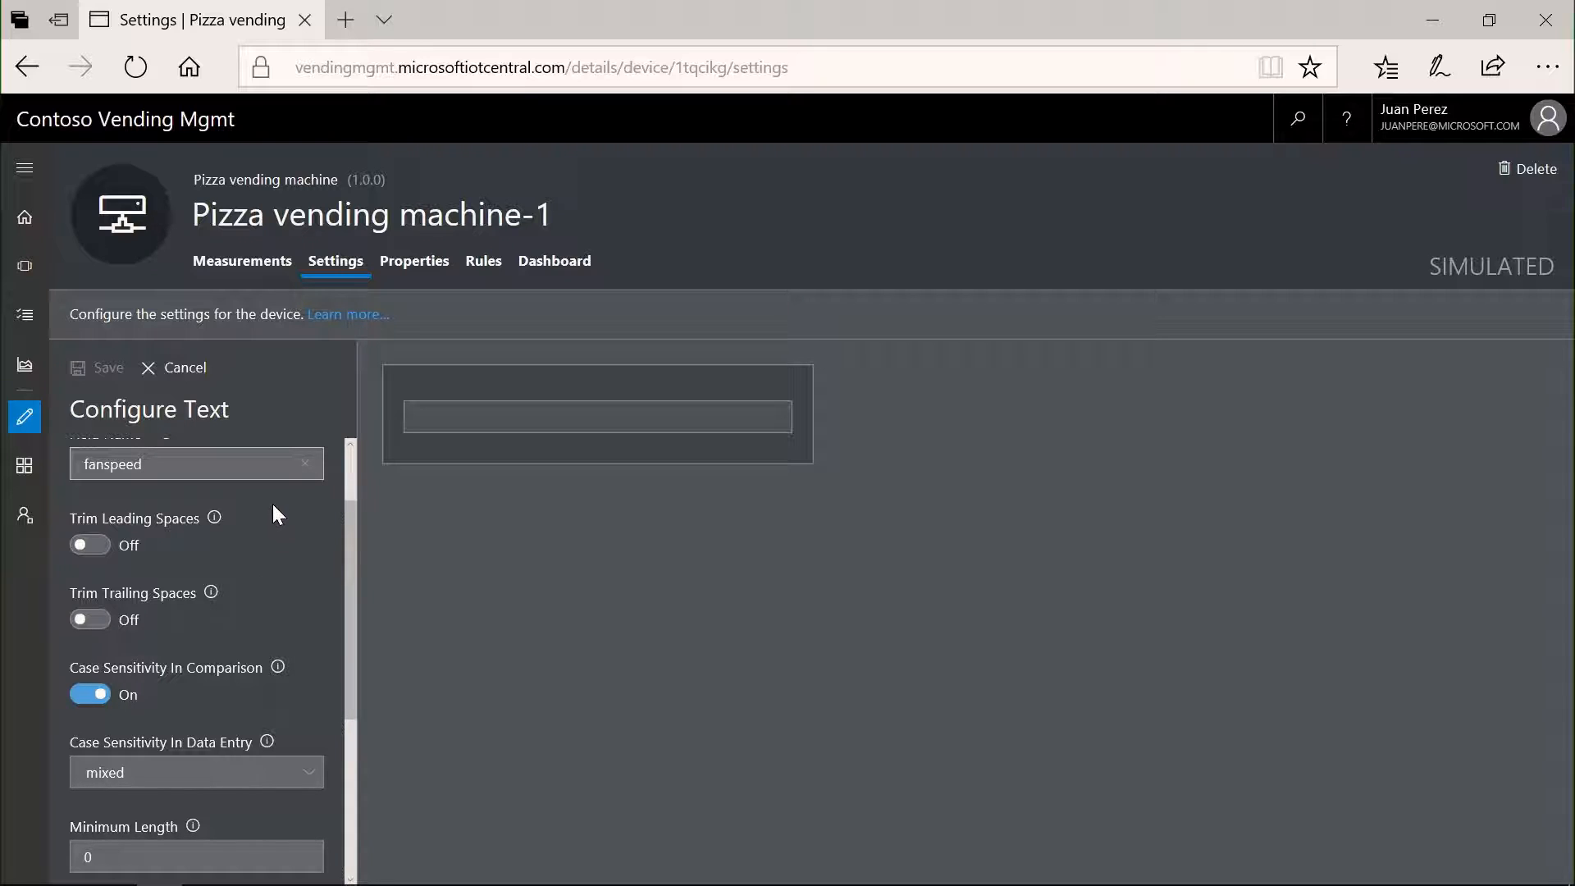
{"action": "scroll", "coordinate": [278, 474], "scroll_direction": "down", "scroll_amount": 2}
{"action": "scroll", "coordinate": [279, 474], "scroll_direction": "down", "scroll_amount": 1}
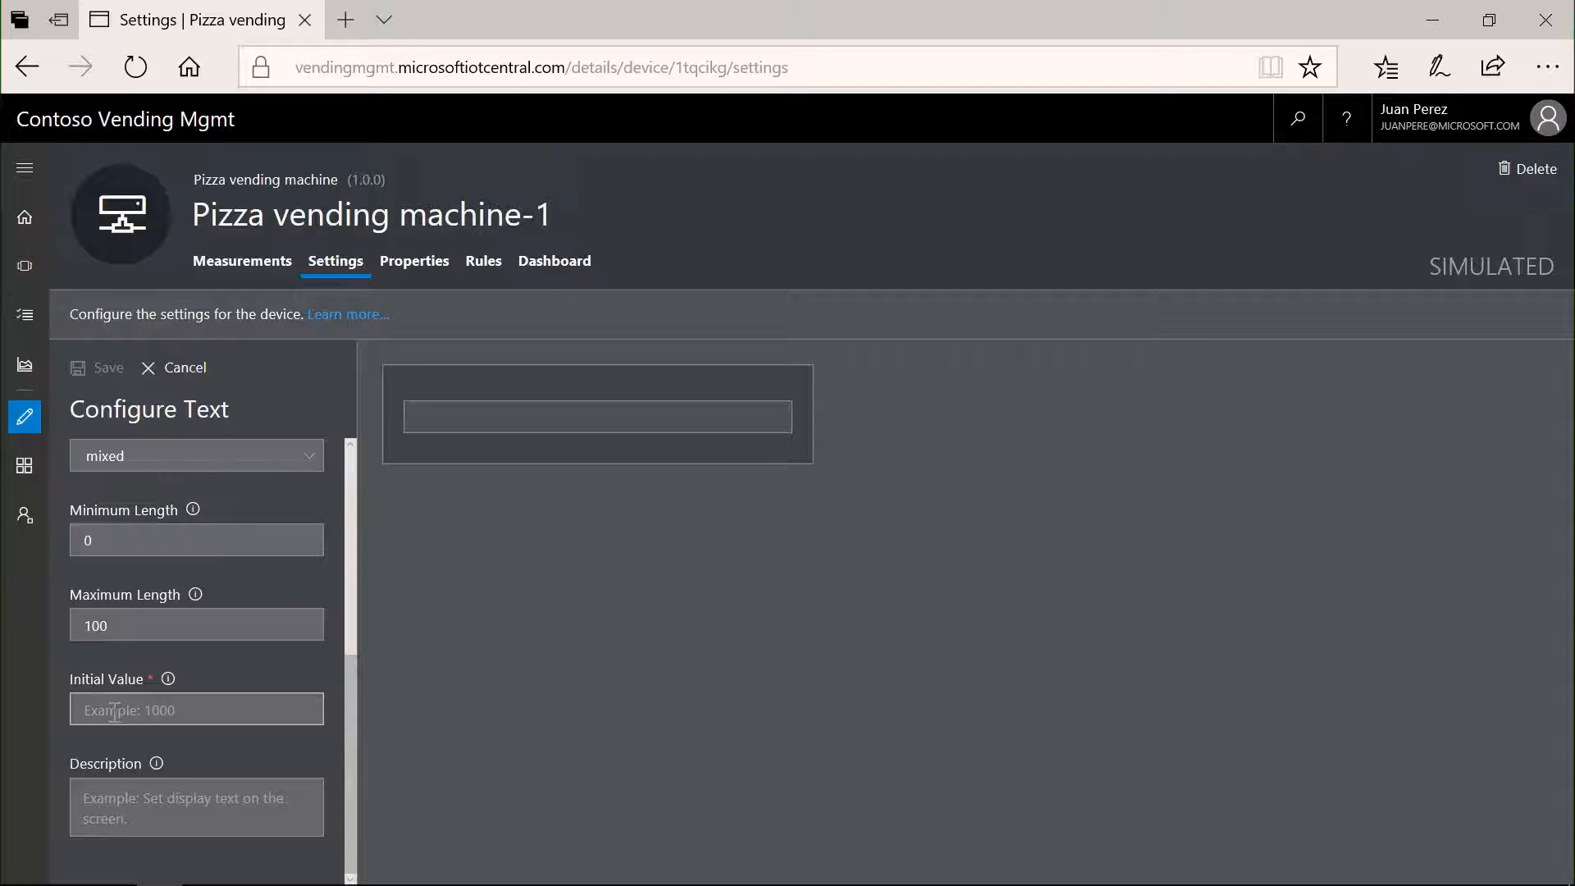
{"action": "type", "text": "20"}
{"action": "left_click", "coordinate": [89, 377]}
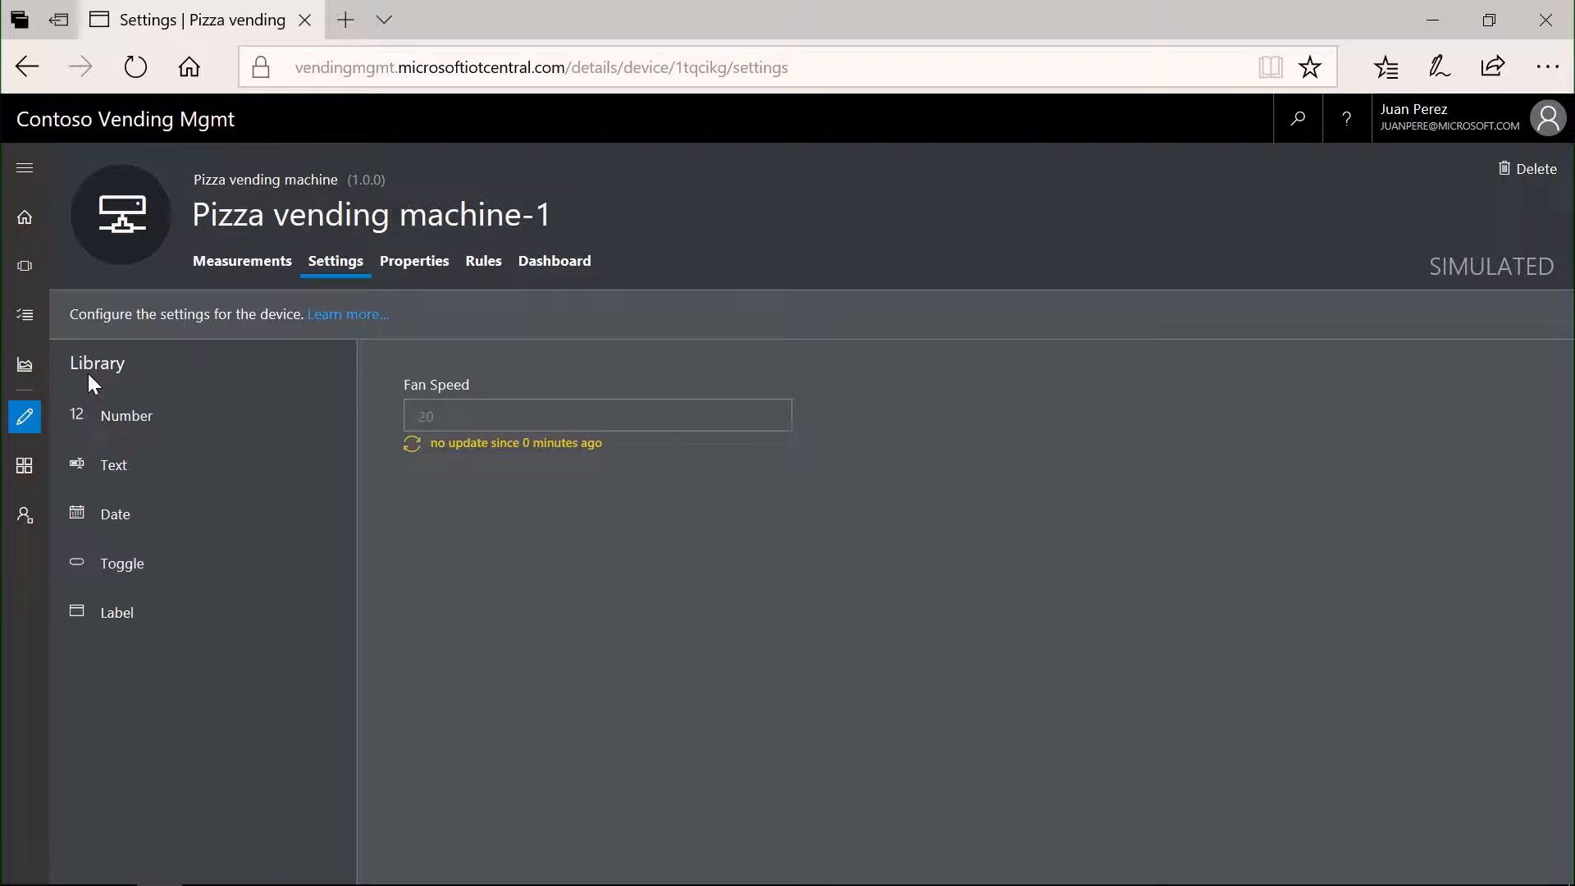
{"action": "mouse_move", "coordinate": [558, 384]}
{"action": "left_mouse_down"}
{"action": "mouse_move", "coordinate": [770, 521]}
{"action": "mouse_move", "coordinate": [746, 401]}
{"action": "mouse_move", "coordinate": [640, 467]}
{"action": "mouse_move", "coordinate": [574, 388]}
{"action": "left_mouse_up"}
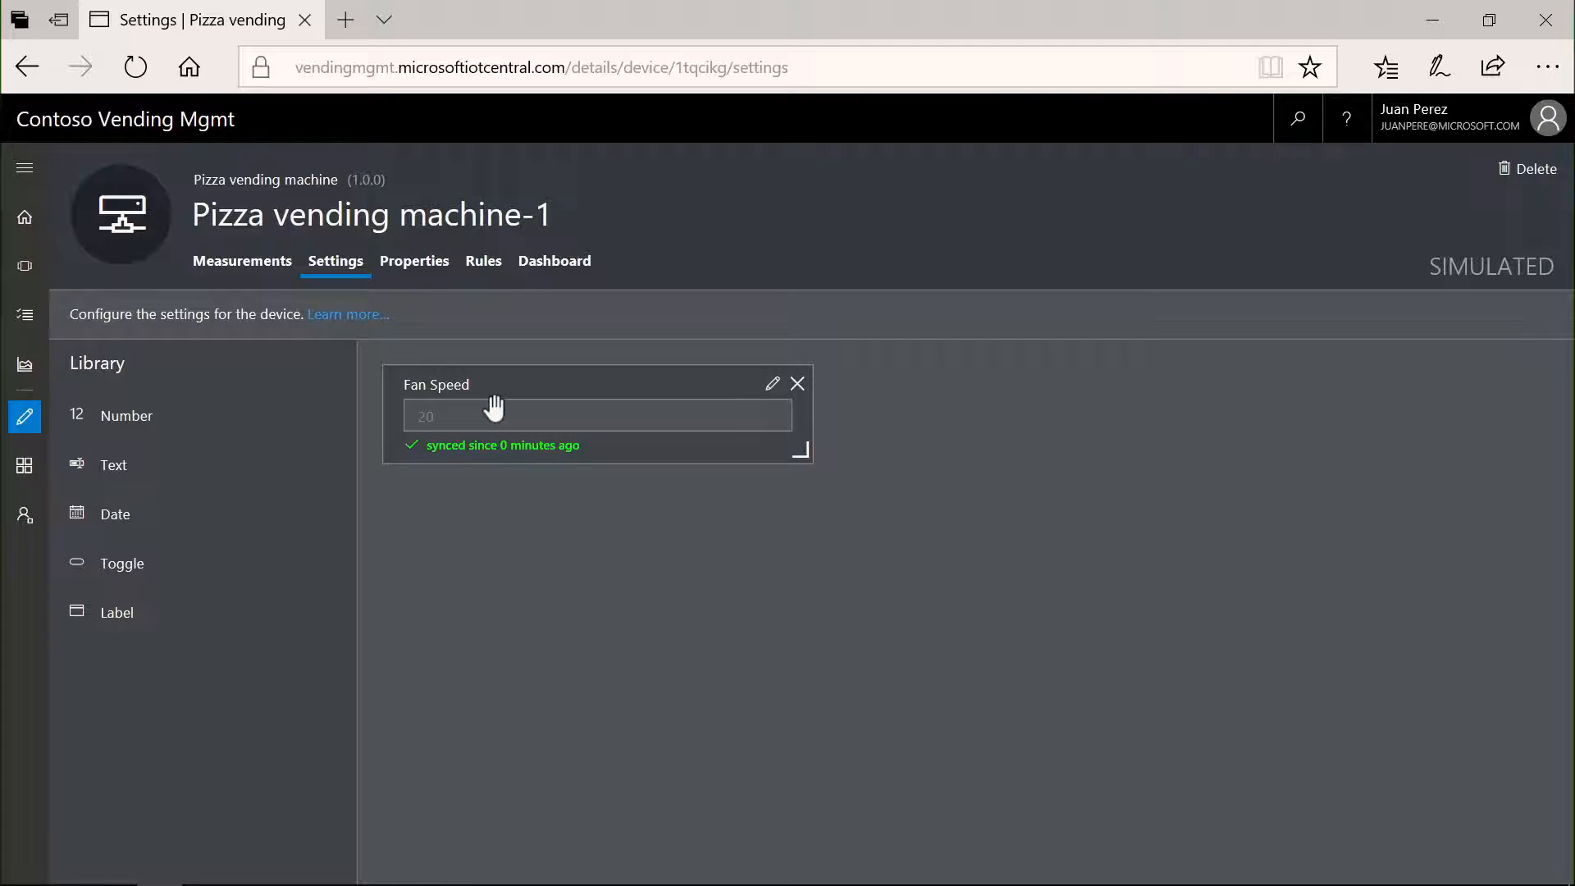
- Start a date property for the device with display name Manufacturing date and field name mfgdate
{"action": "left_click", "coordinate": [413, 263]}
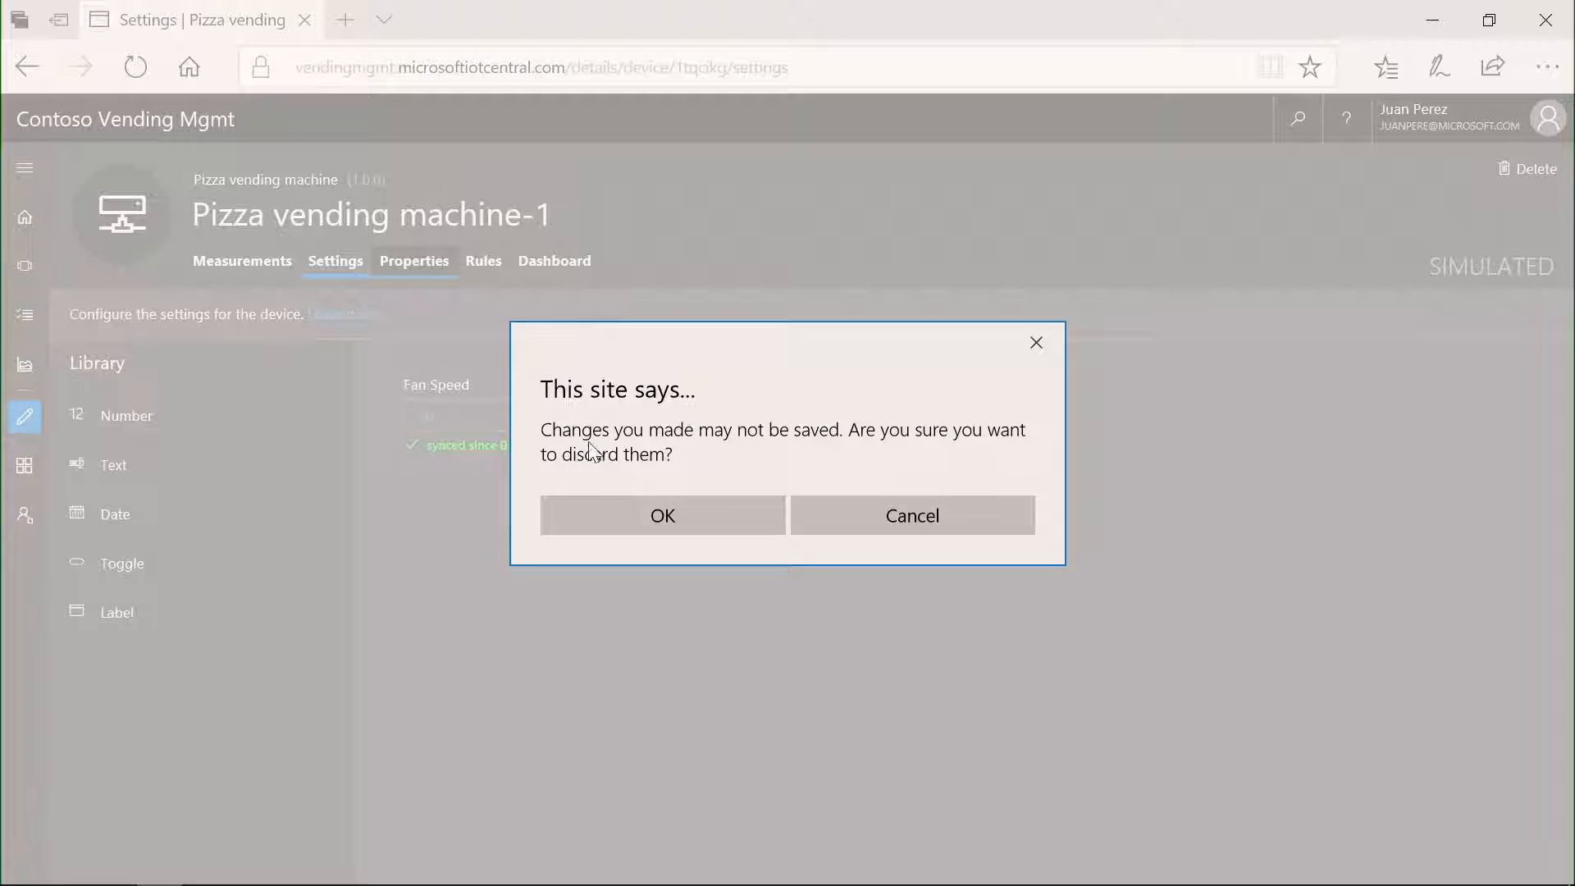
{"action": "left_click", "coordinate": [610, 524]}
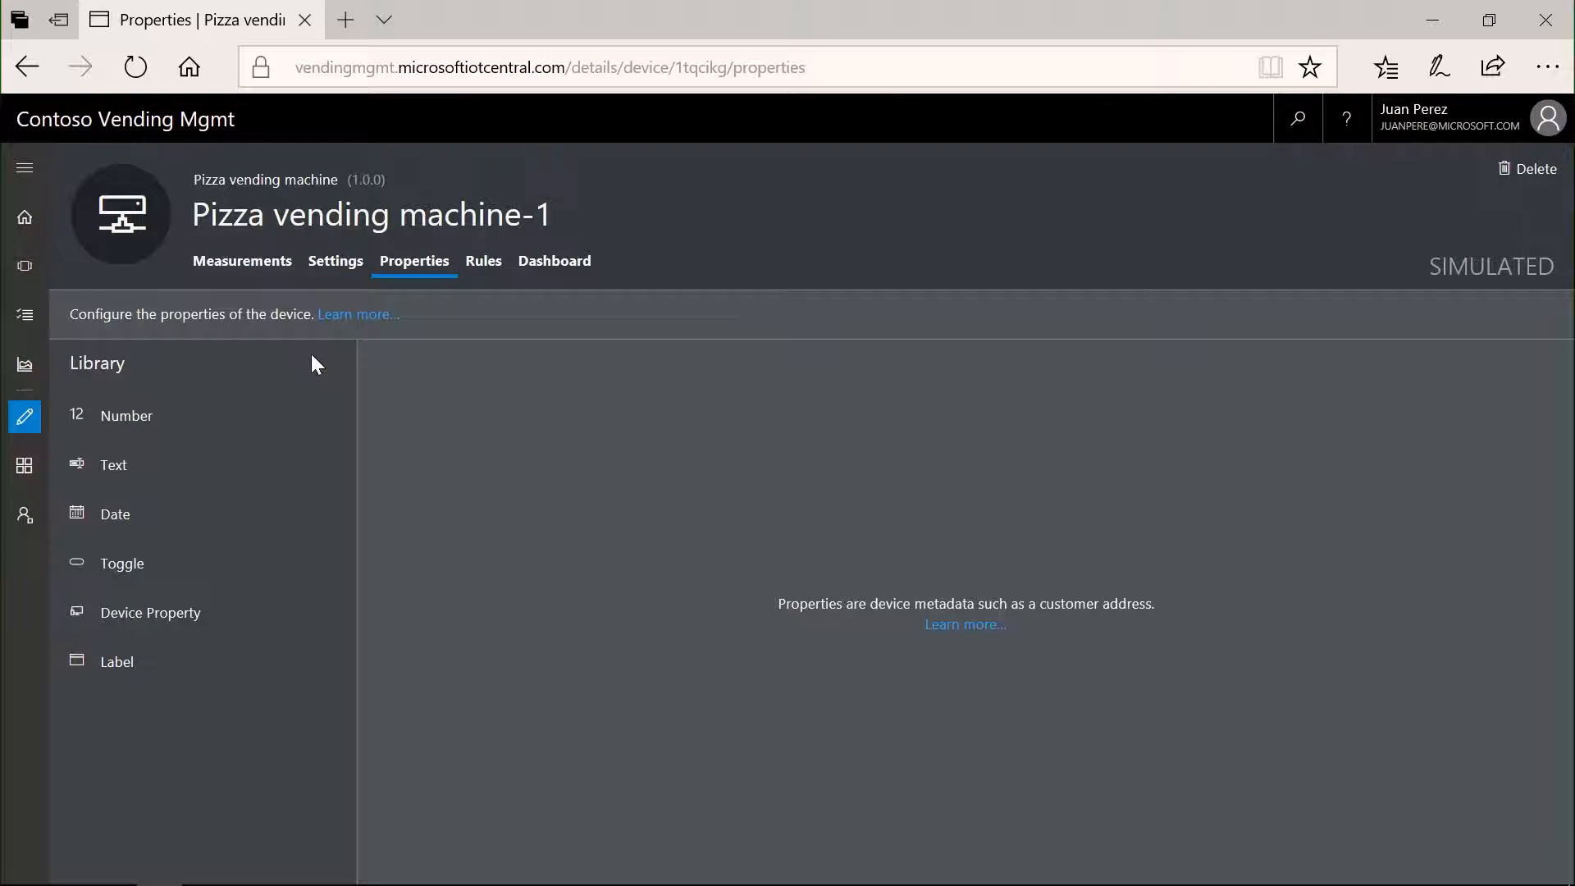
{"action": "left_click", "coordinate": [93, 513]}
{"action": "left_click", "coordinate": [226, 496]}
{"action": "type", "text": "M"}
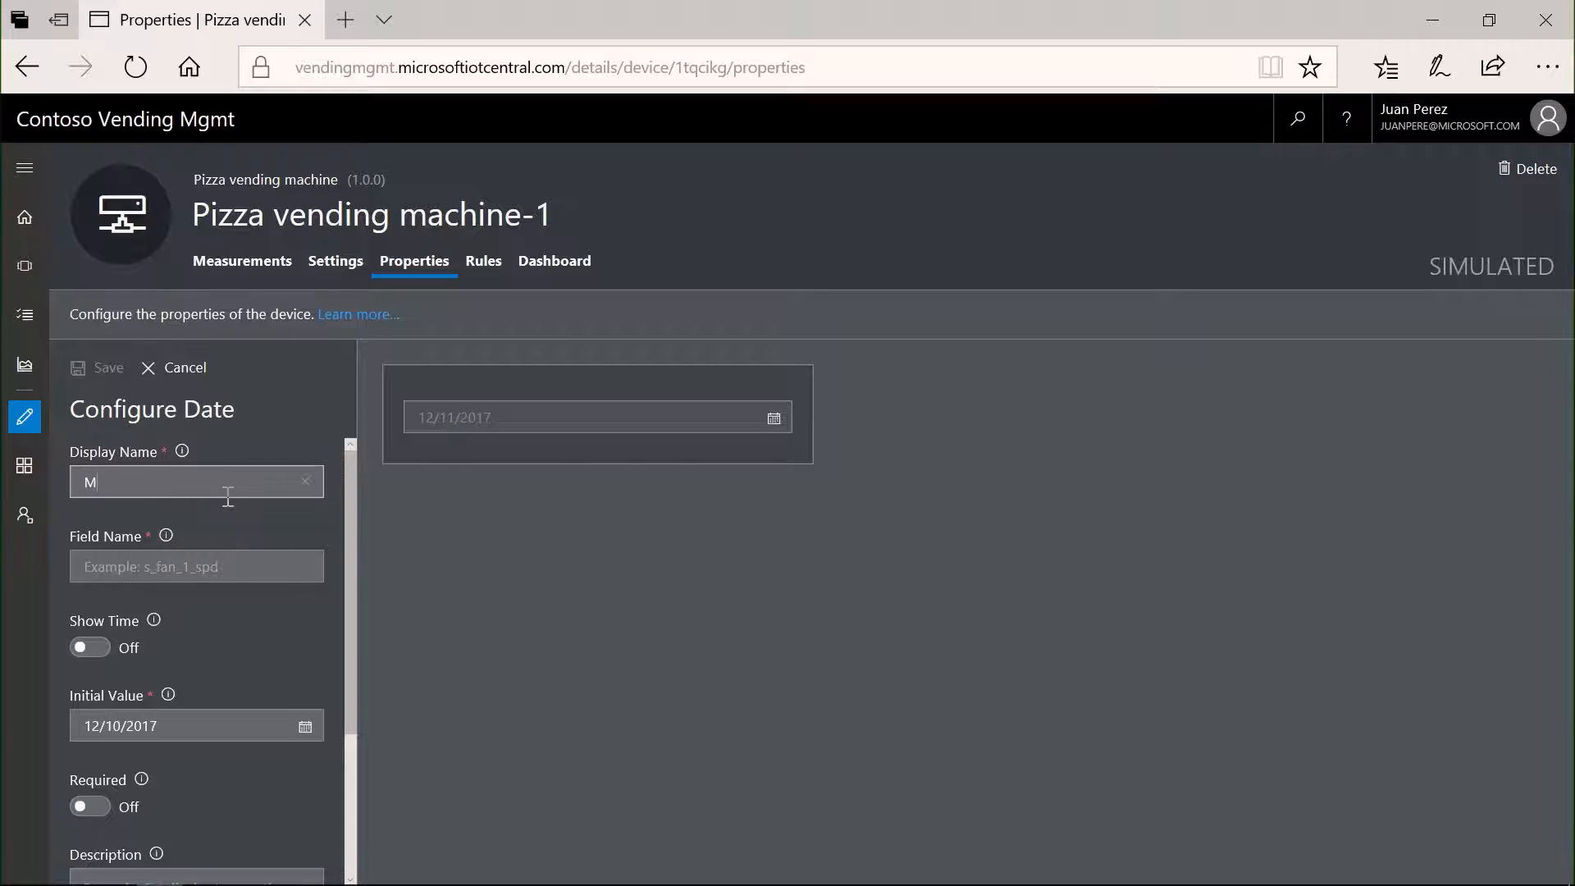
{"action": "type", "text": "anufacturing date"}
{"action": "key", "text": "Tab"}
{"action": "type", "text": "m"}
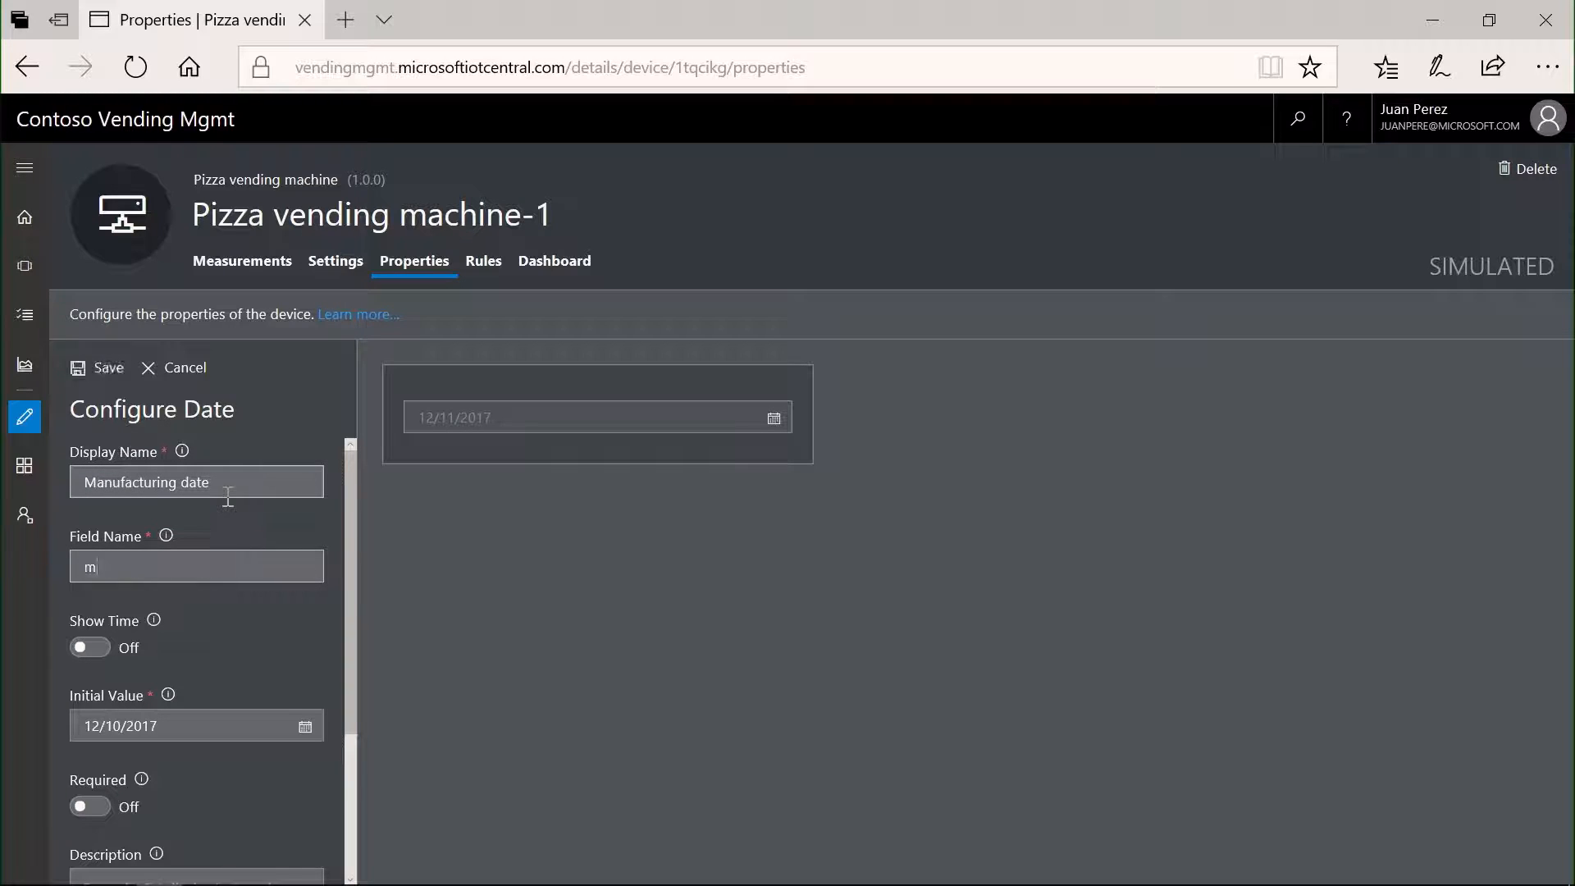
{"action": "type", "text": "fgdate"}
- Mark the Manufacturing date property as required, keep its initial date, and save it
{"action": "scroll", "coordinate": [261, 648], "scroll_direction": "down", "scroll_amount": 2}
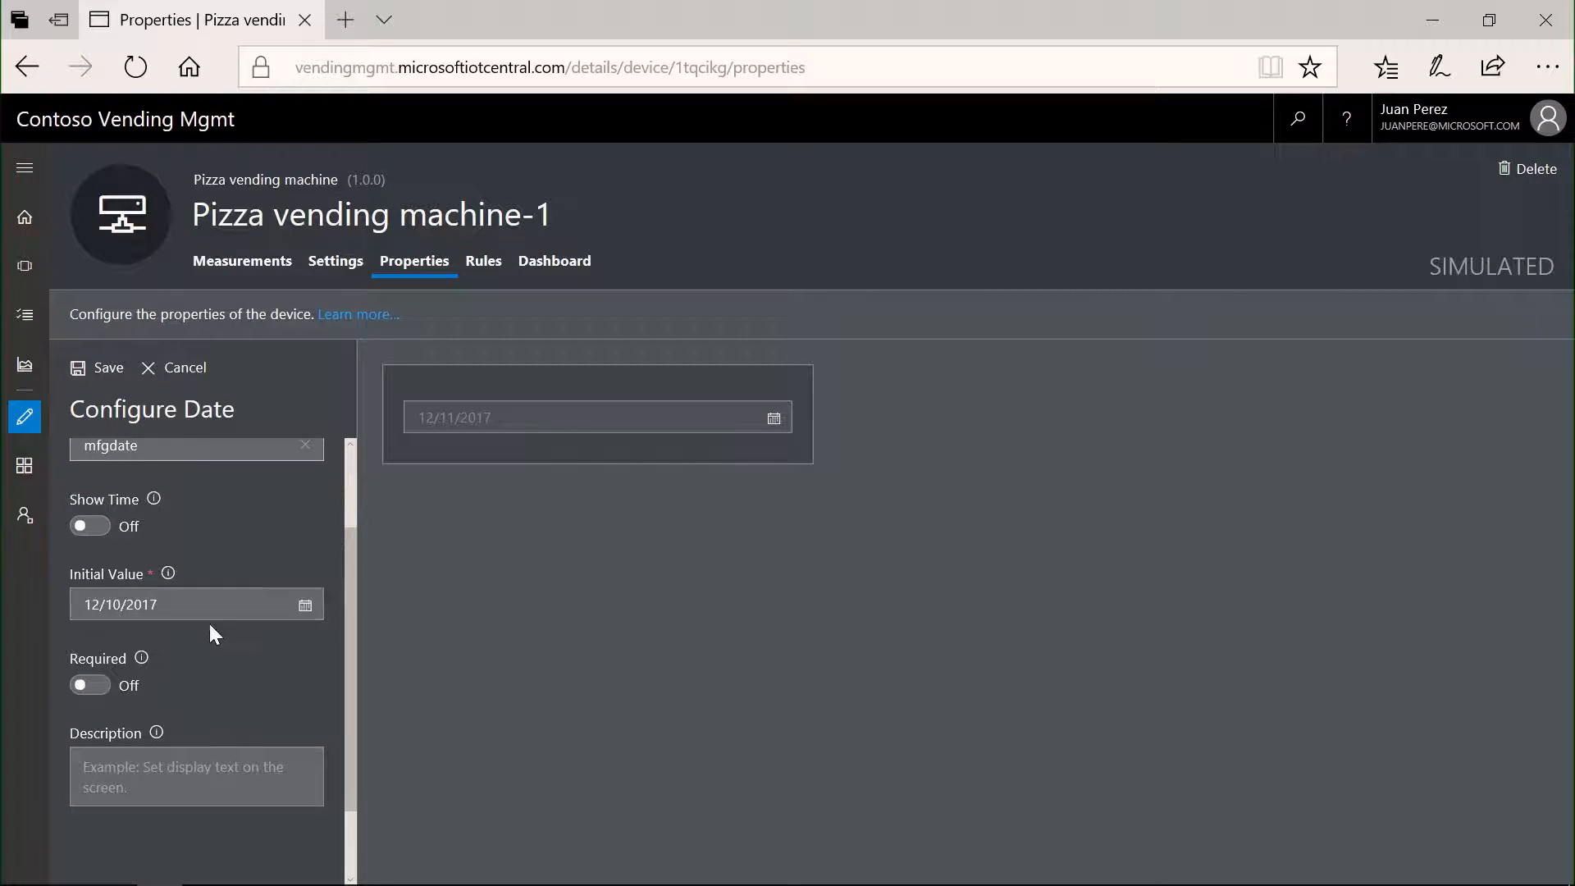
{"action": "left_click", "coordinate": [113, 599]}
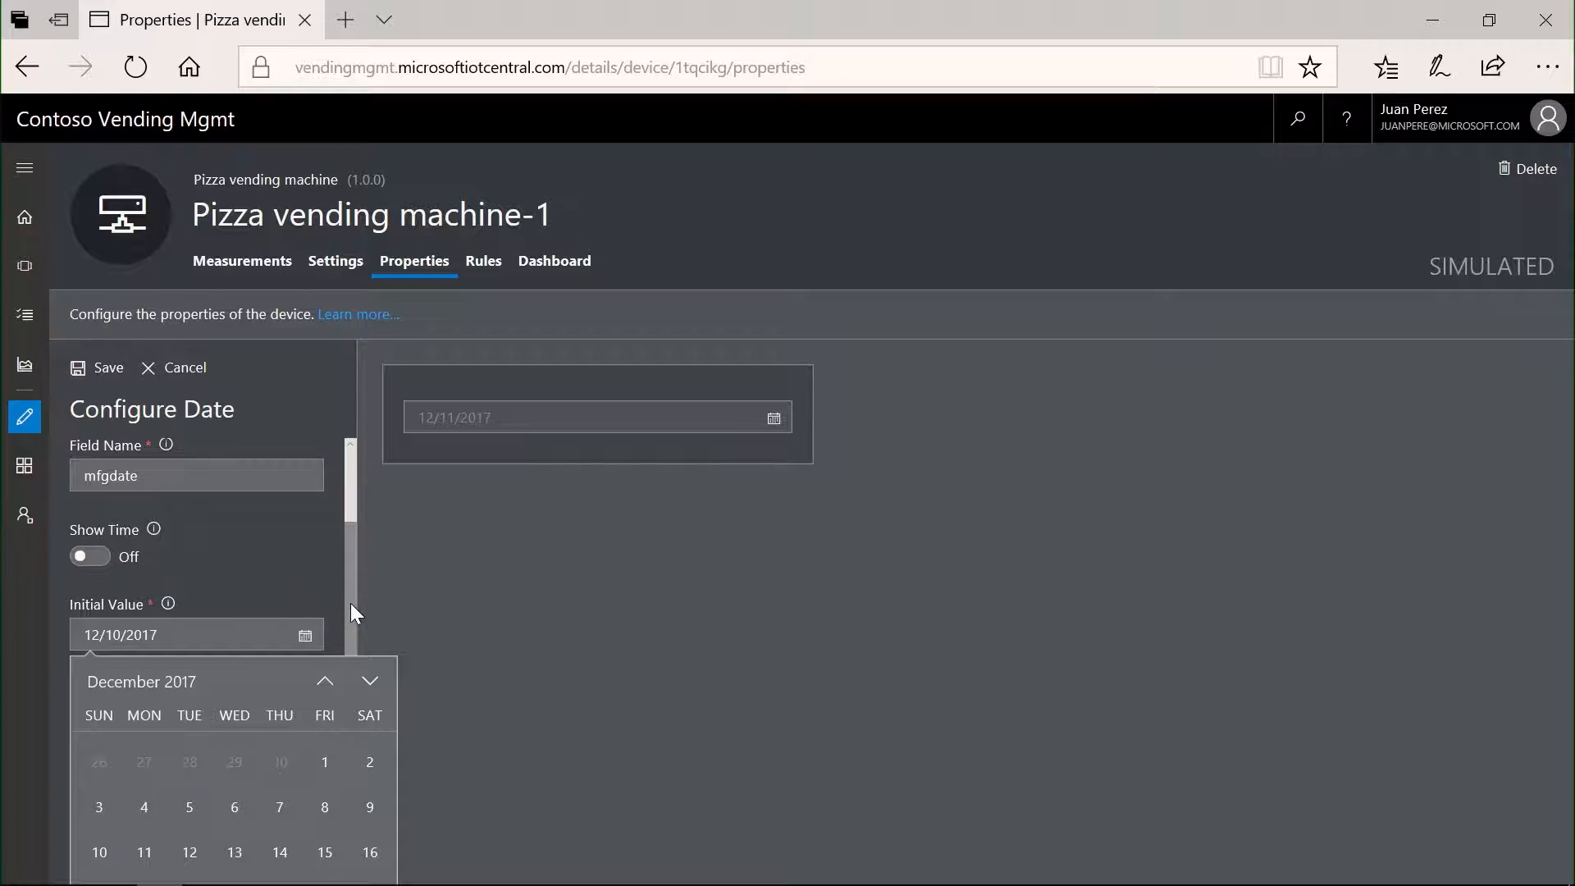
{"action": "left_click", "coordinate": [464, 735]}
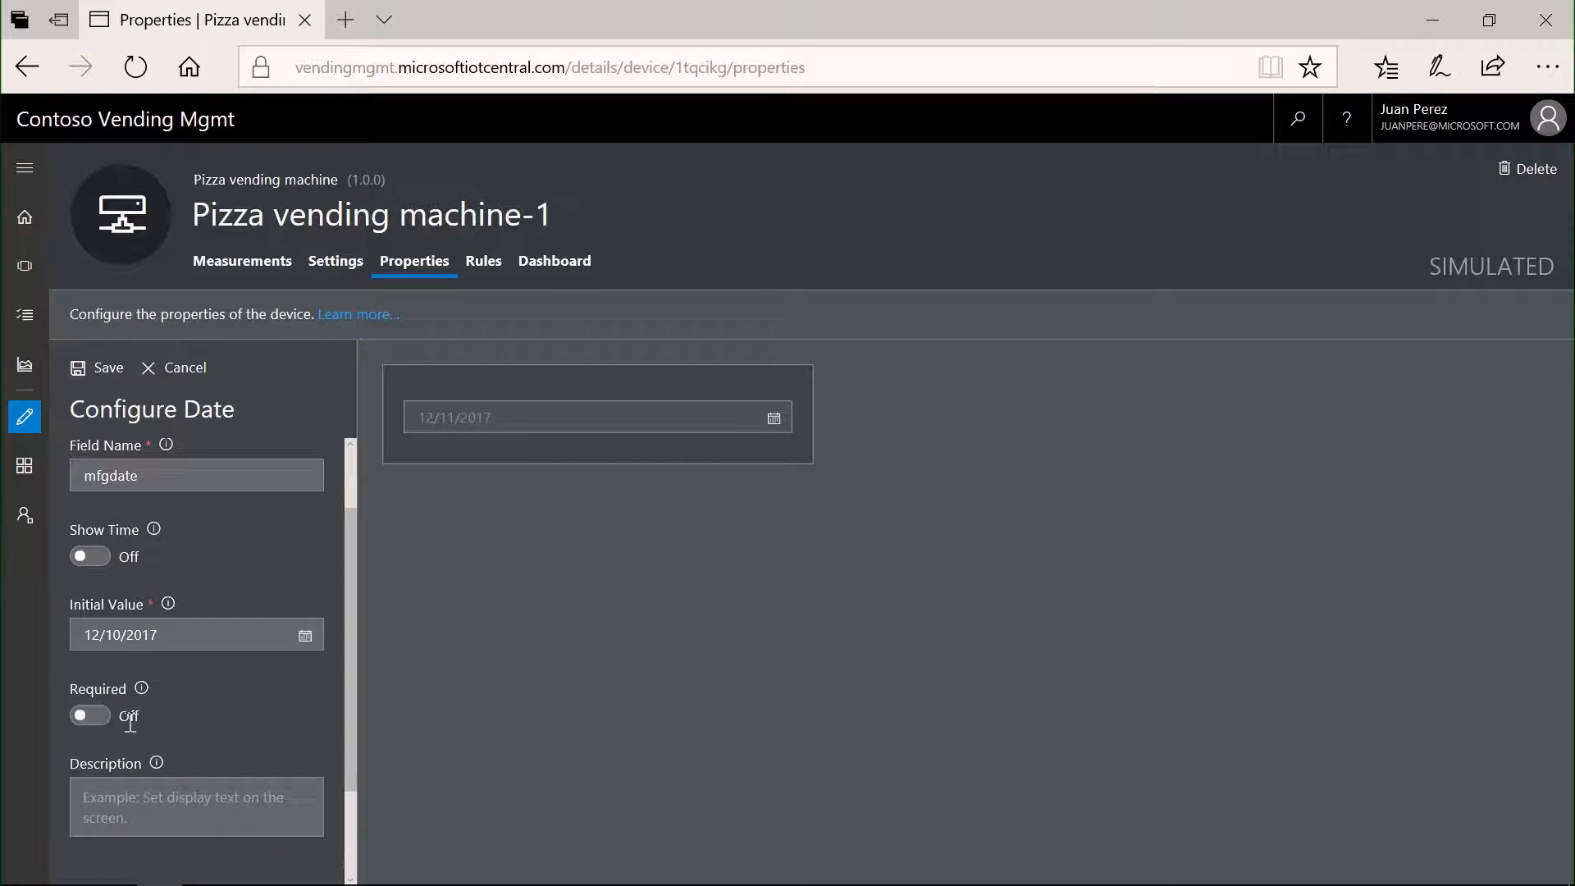
{"action": "left_click", "coordinate": [90, 716]}
{"action": "left_click", "coordinate": [100, 381]}
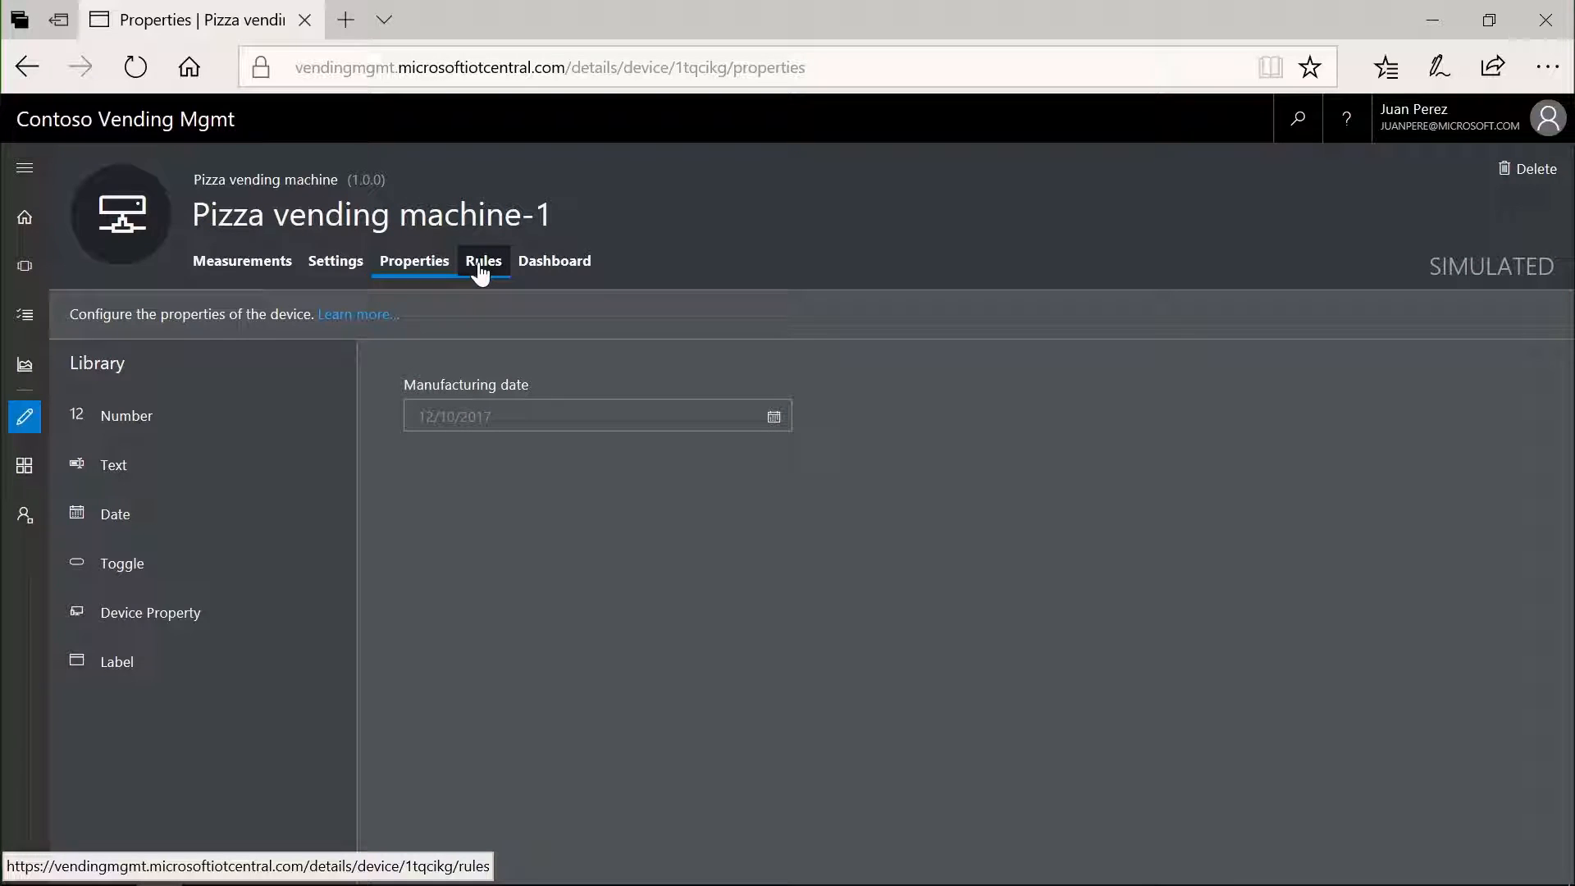
- Add a line chart titled Temperature to the device dashboard, showing the Temperature telemetry, and save it
{"action": "left_click", "coordinate": [581, 275]}
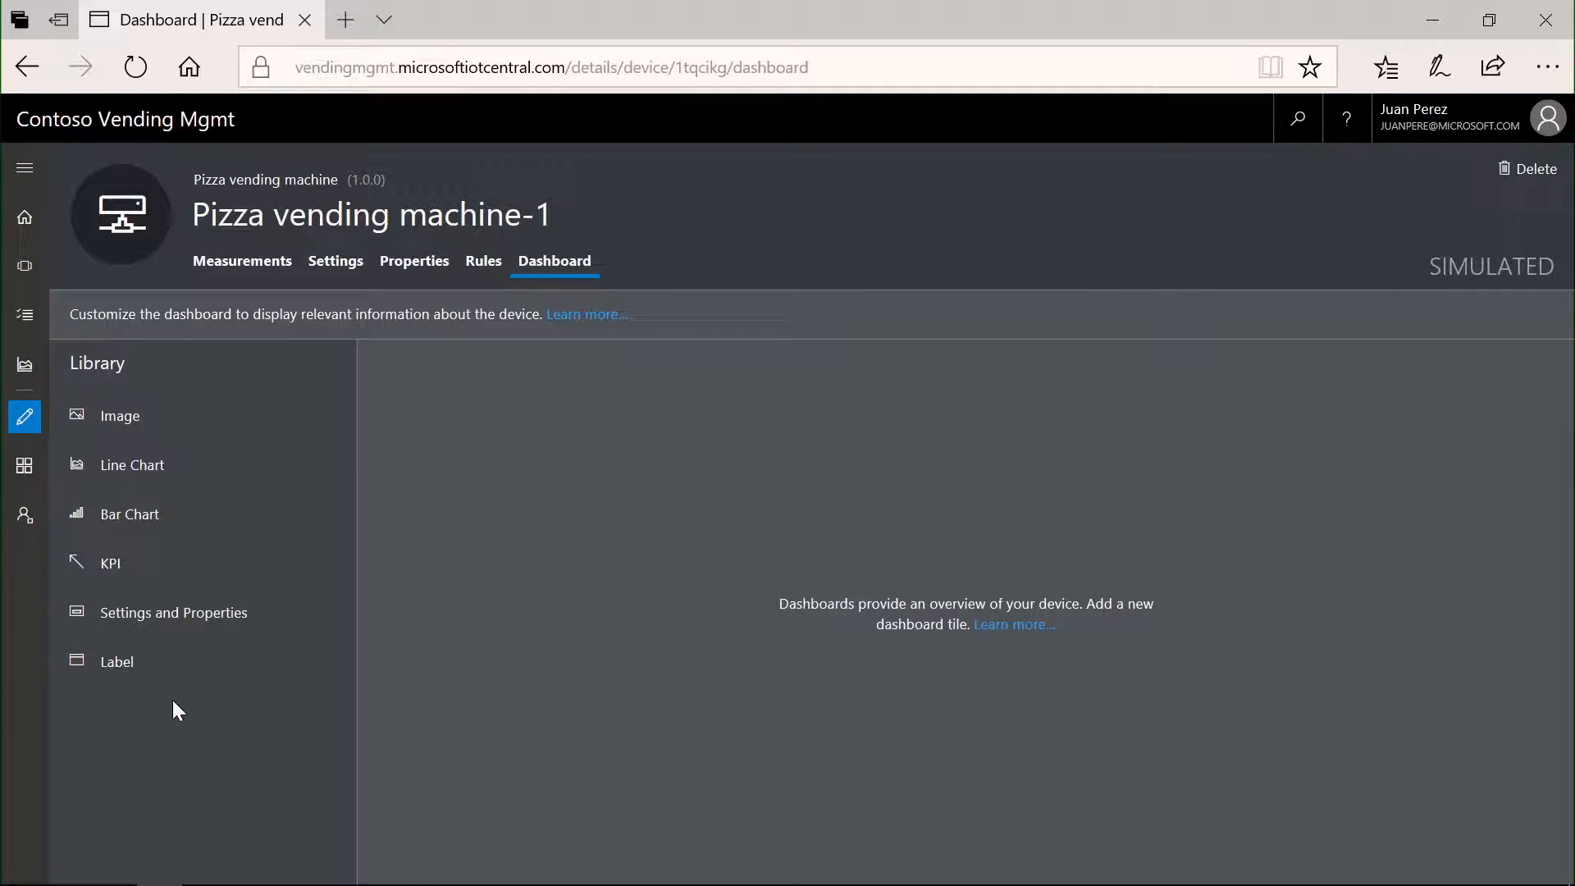
{"action": "left_click", "coordinate": [131, 465]}
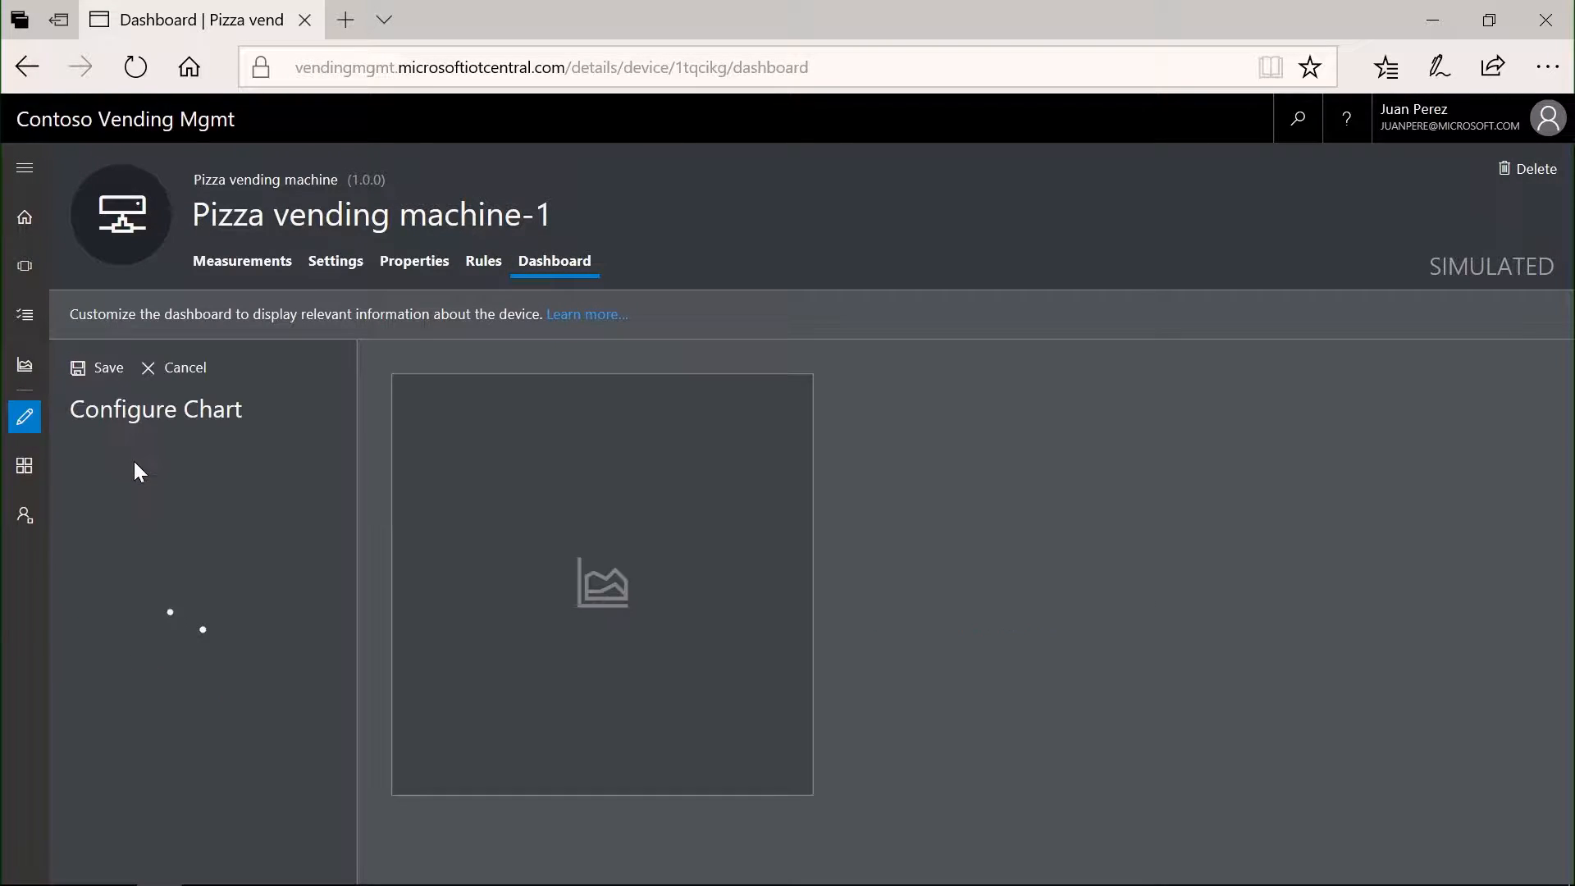
{"action": "type", "text": "Temp"}
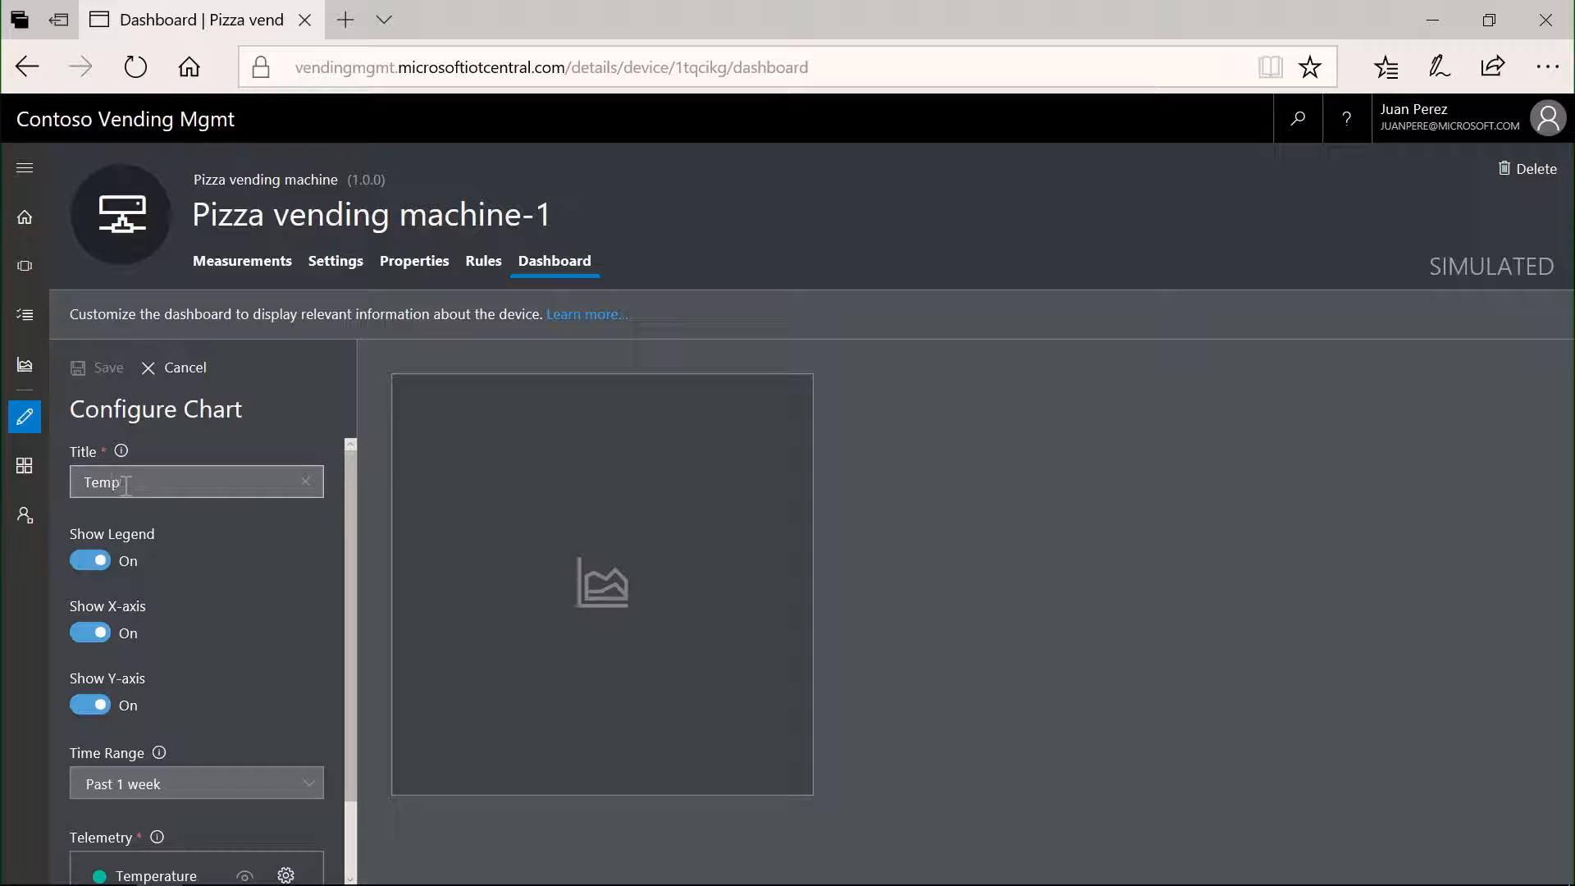
{"action": "type", "text": "erature"}
{"action": "scroll", "coordinate": [161, 560], "scroll_direction": "down", "scroll_amount": 2}
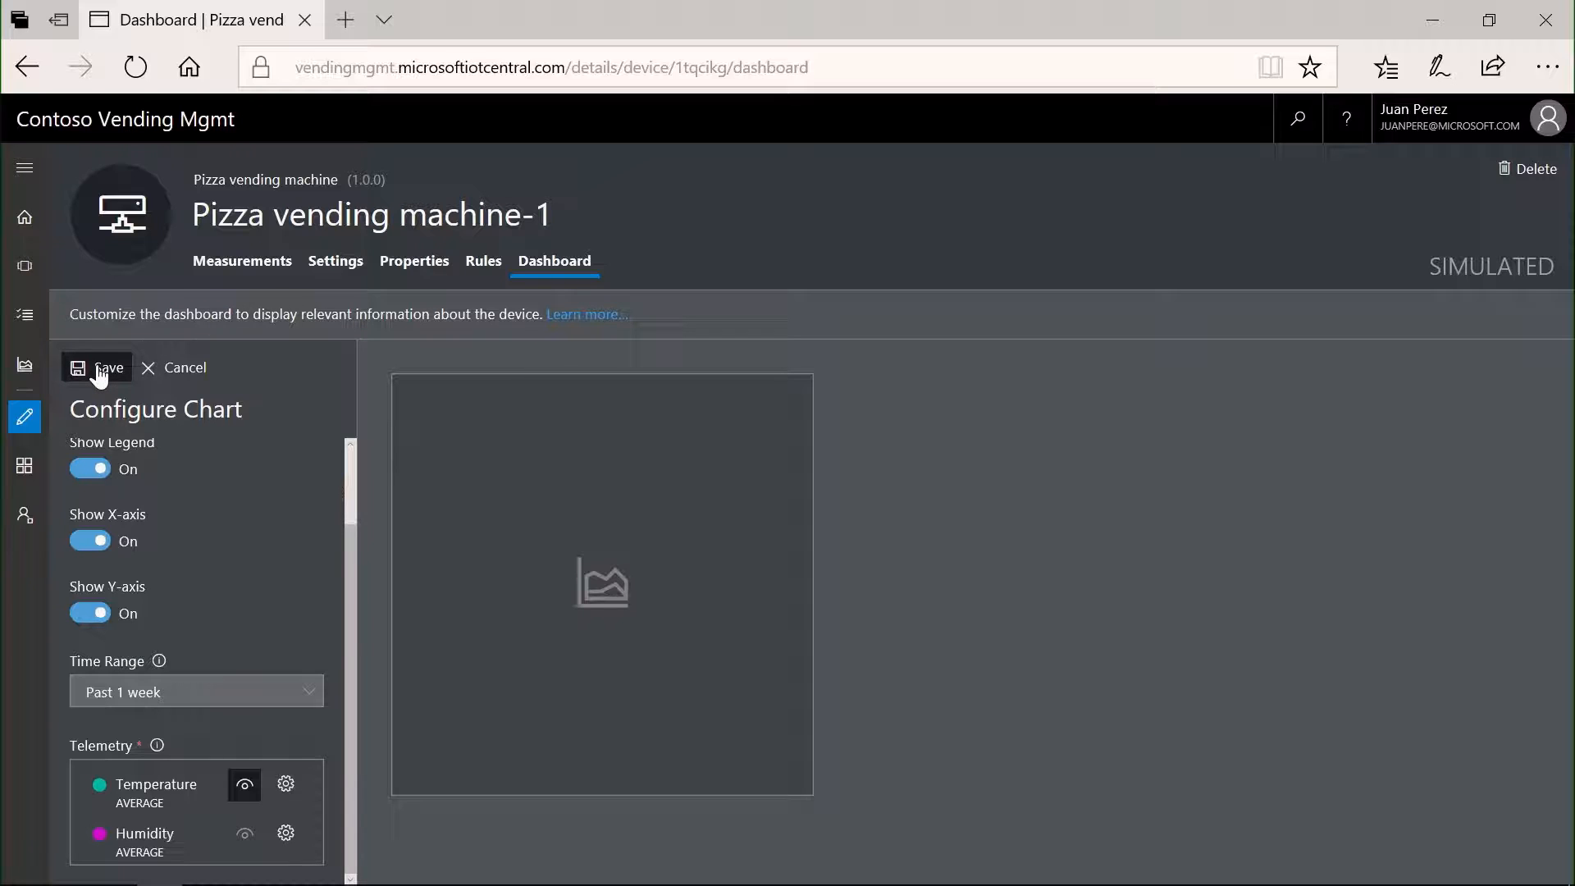
{"action": "left_click", "coordinate": [98, 371]}
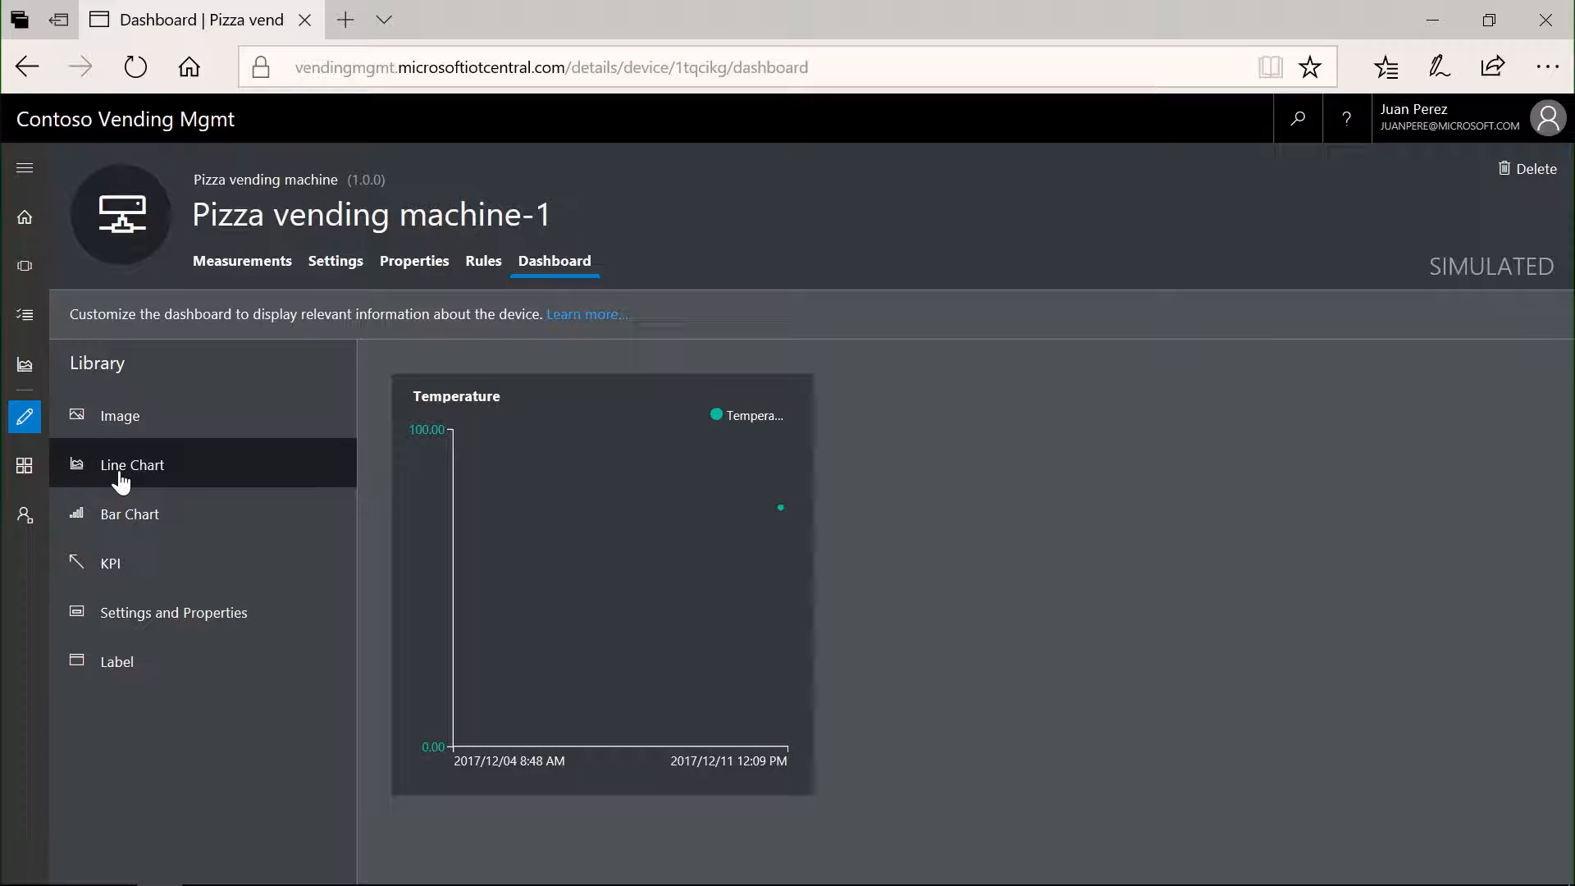
- Add a bar chart titled Humidity to the dashboard, showing the Humidity telemetry, and save it
{"action": "left_click", "coordinate": [113, 533]}
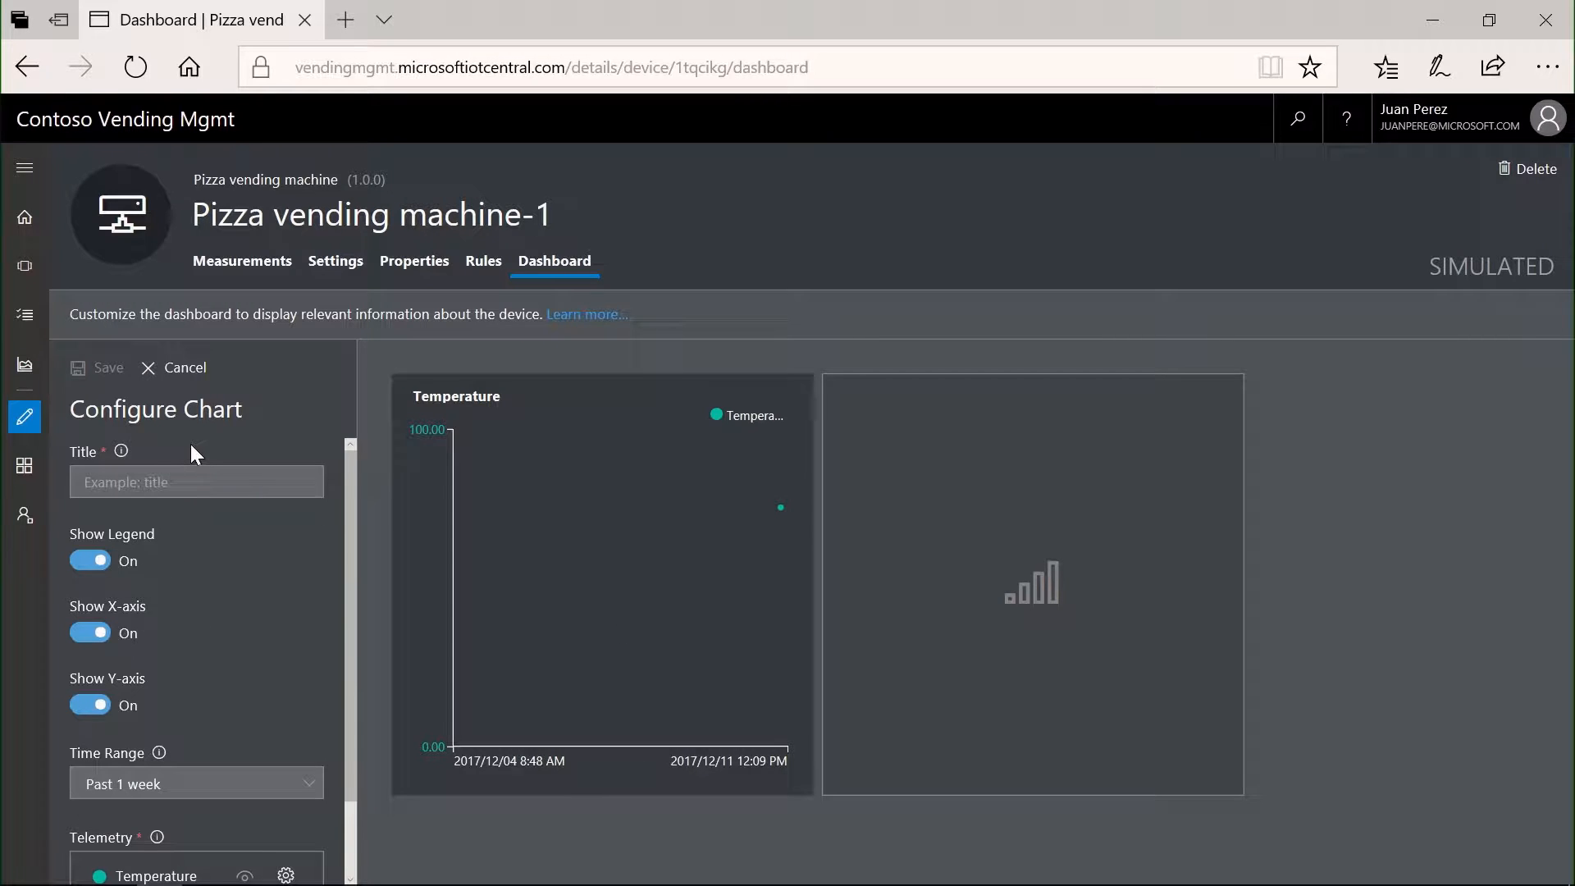
{"action": "type", "text": "Humidity"}
{"action": "key", "text": "Tab"}
{"action": "scroll", "coordinate": [247, 656], "scroll_direction": "down", "scroll_amount": 1}
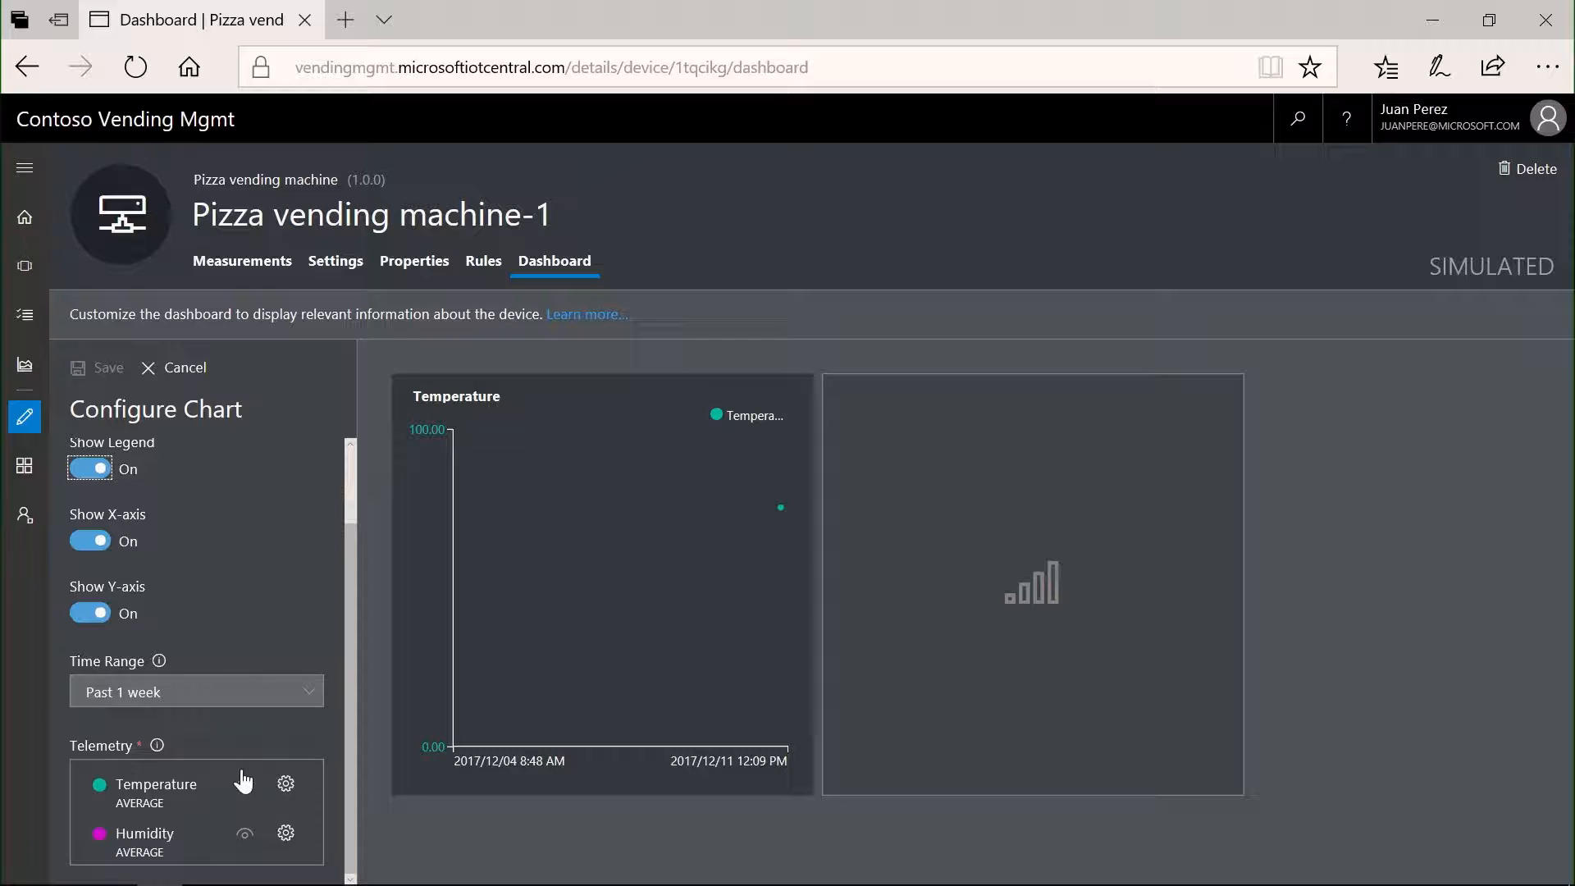
{"action": "left_click", "coordinate": [100, 368]}
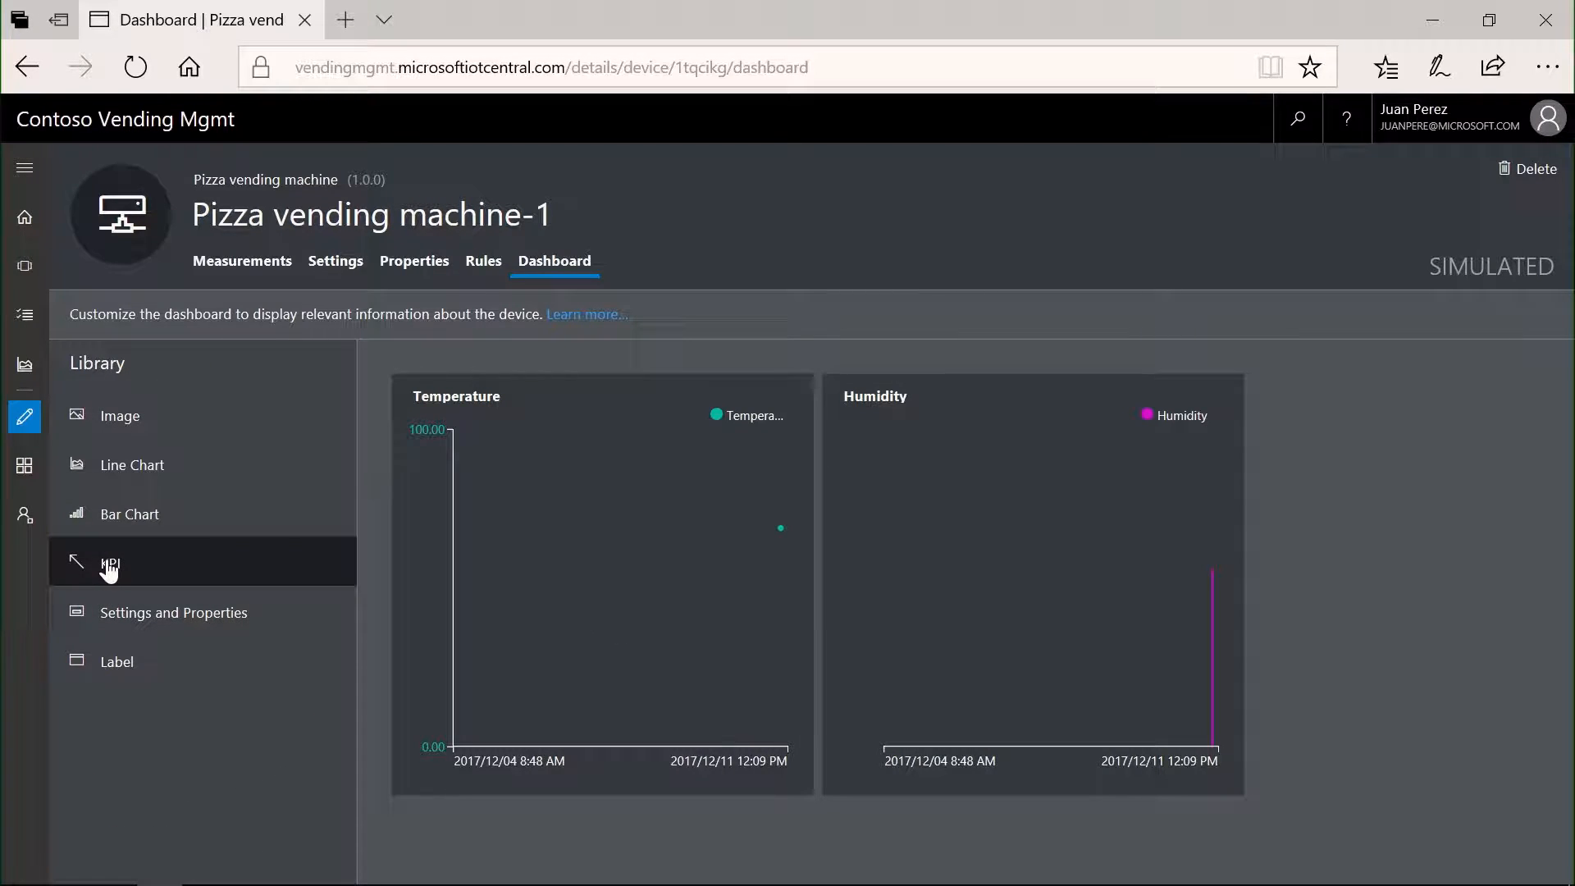
- Add a KPI tile titled Health for the Temperature telemetry with time range Past 1 month, and save it
{"action": "left_click", "coordinate": [109, 566]}
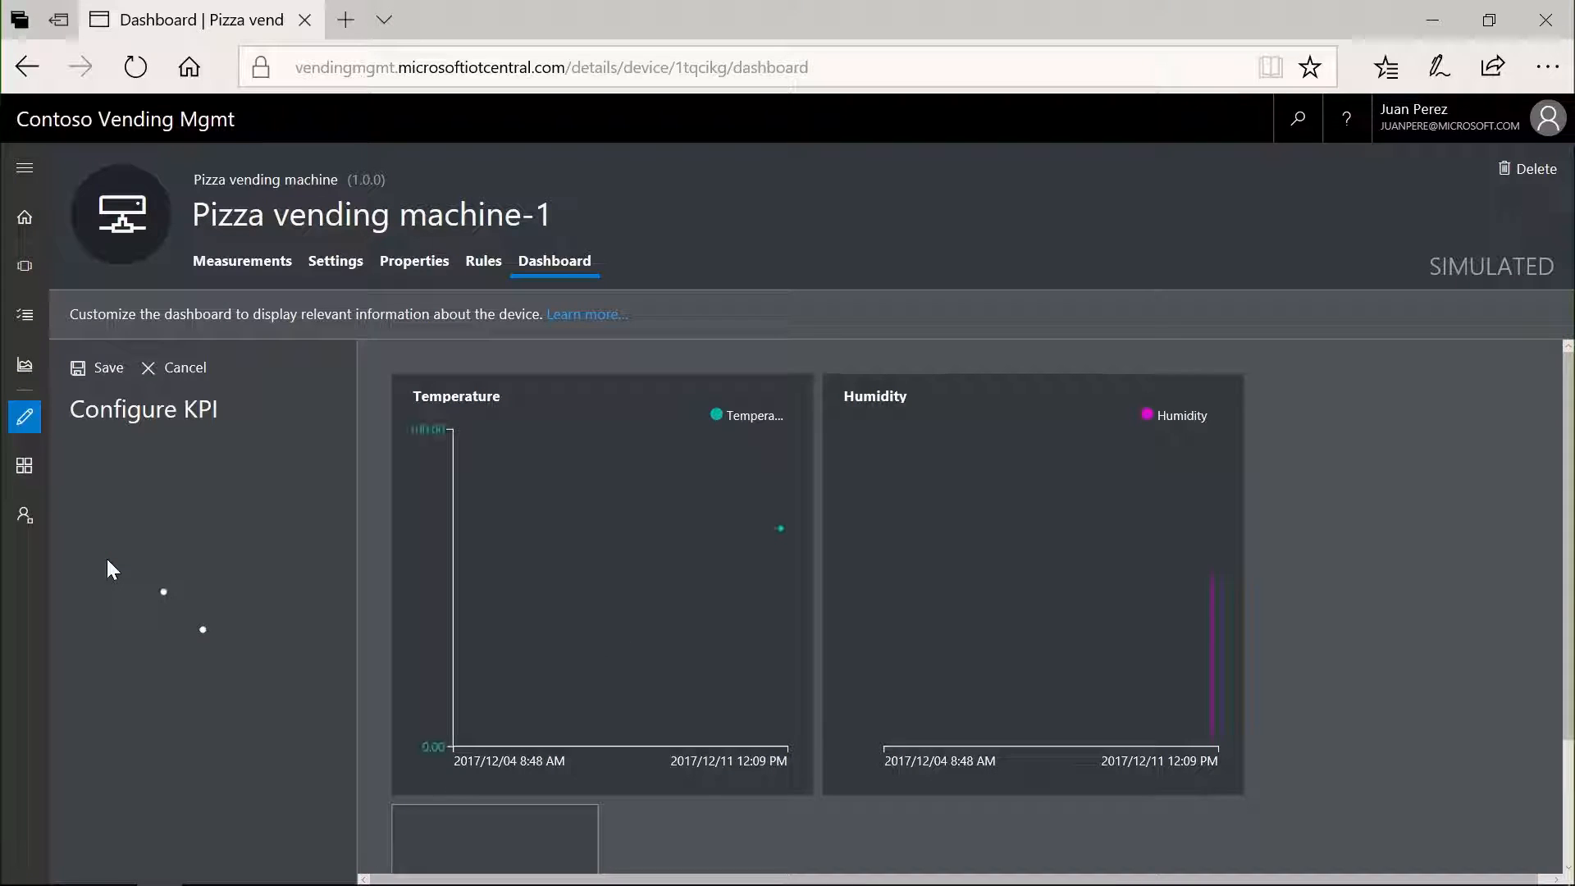
{"action": "left_click", "coordinate": [121, 482]}
{"action": "type", "text": "Health"}
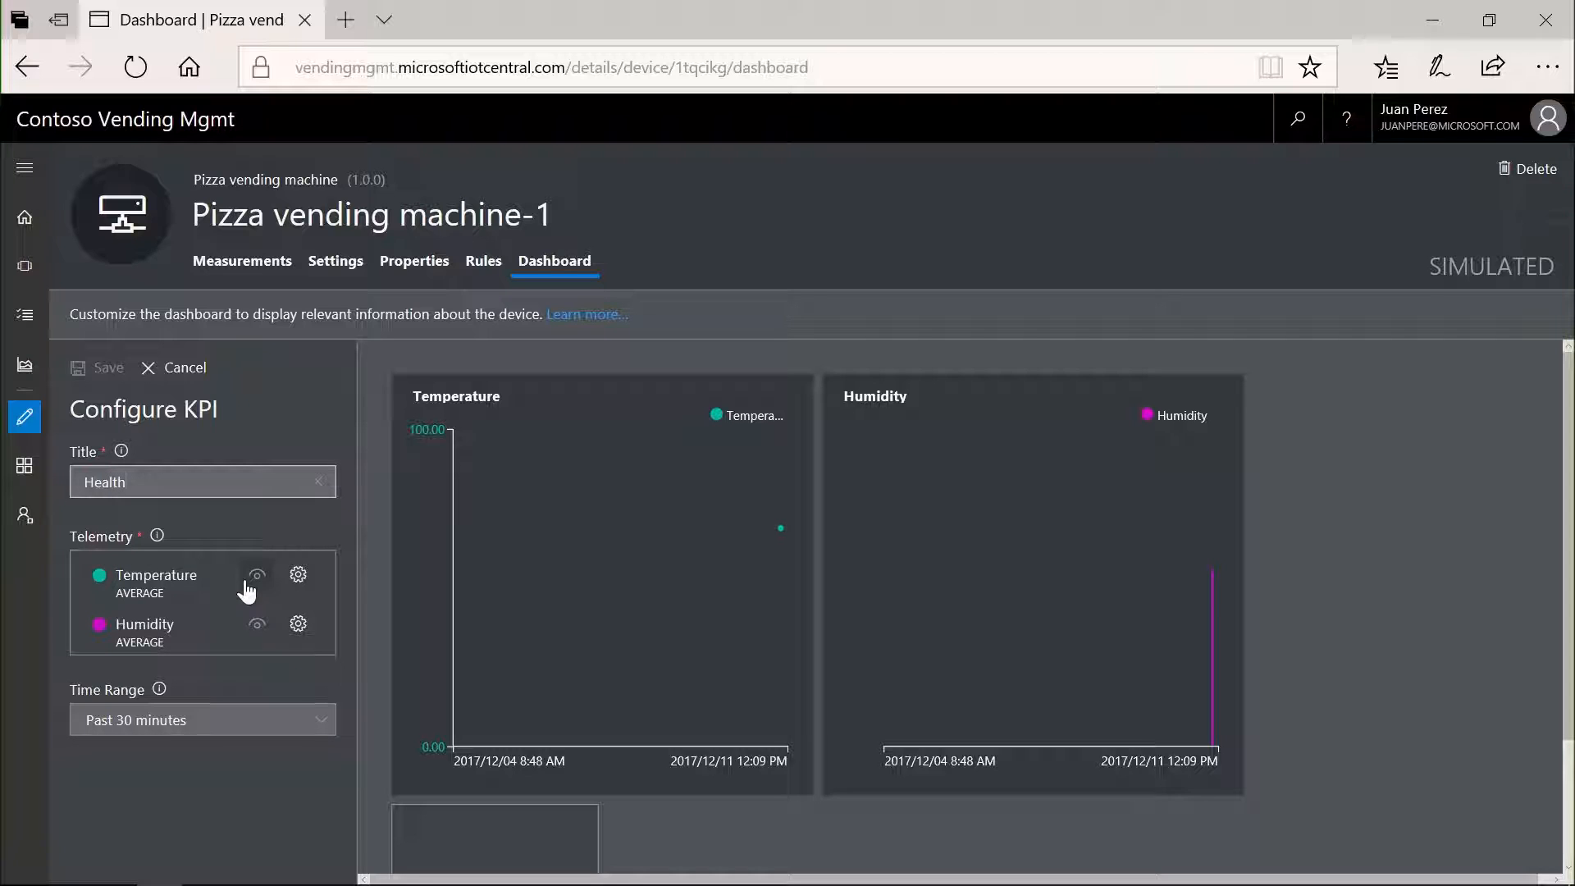
{"action": "left_click", "coordinate": [251, 578]}
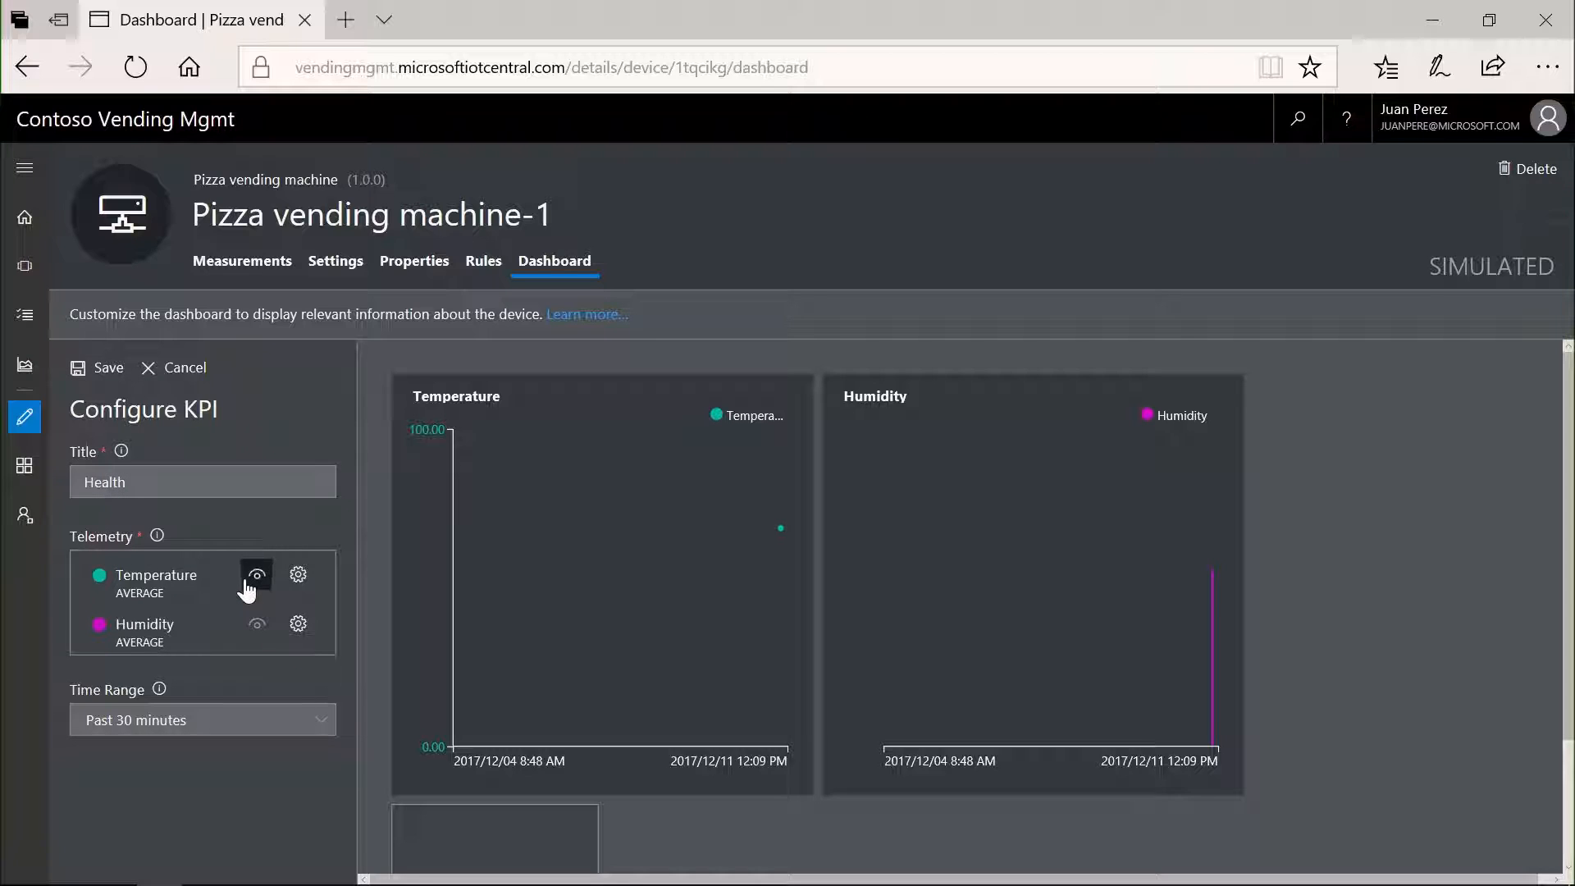
{"action": "left_click", "coordinate": [150, 720]}
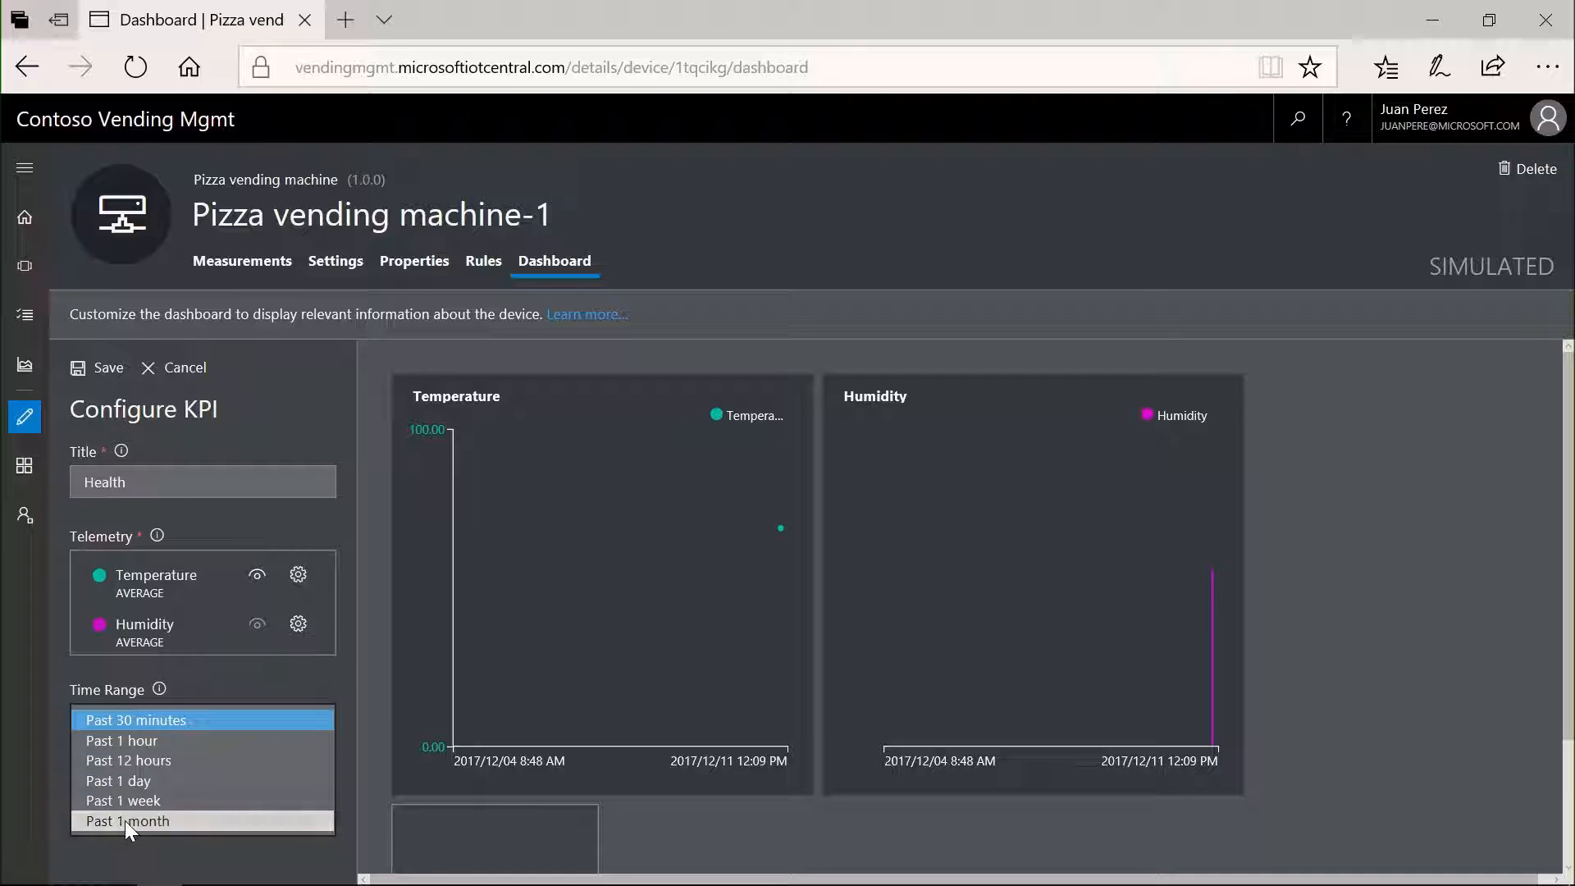
{"action": "left_click", "coordinate": [125, 821]}
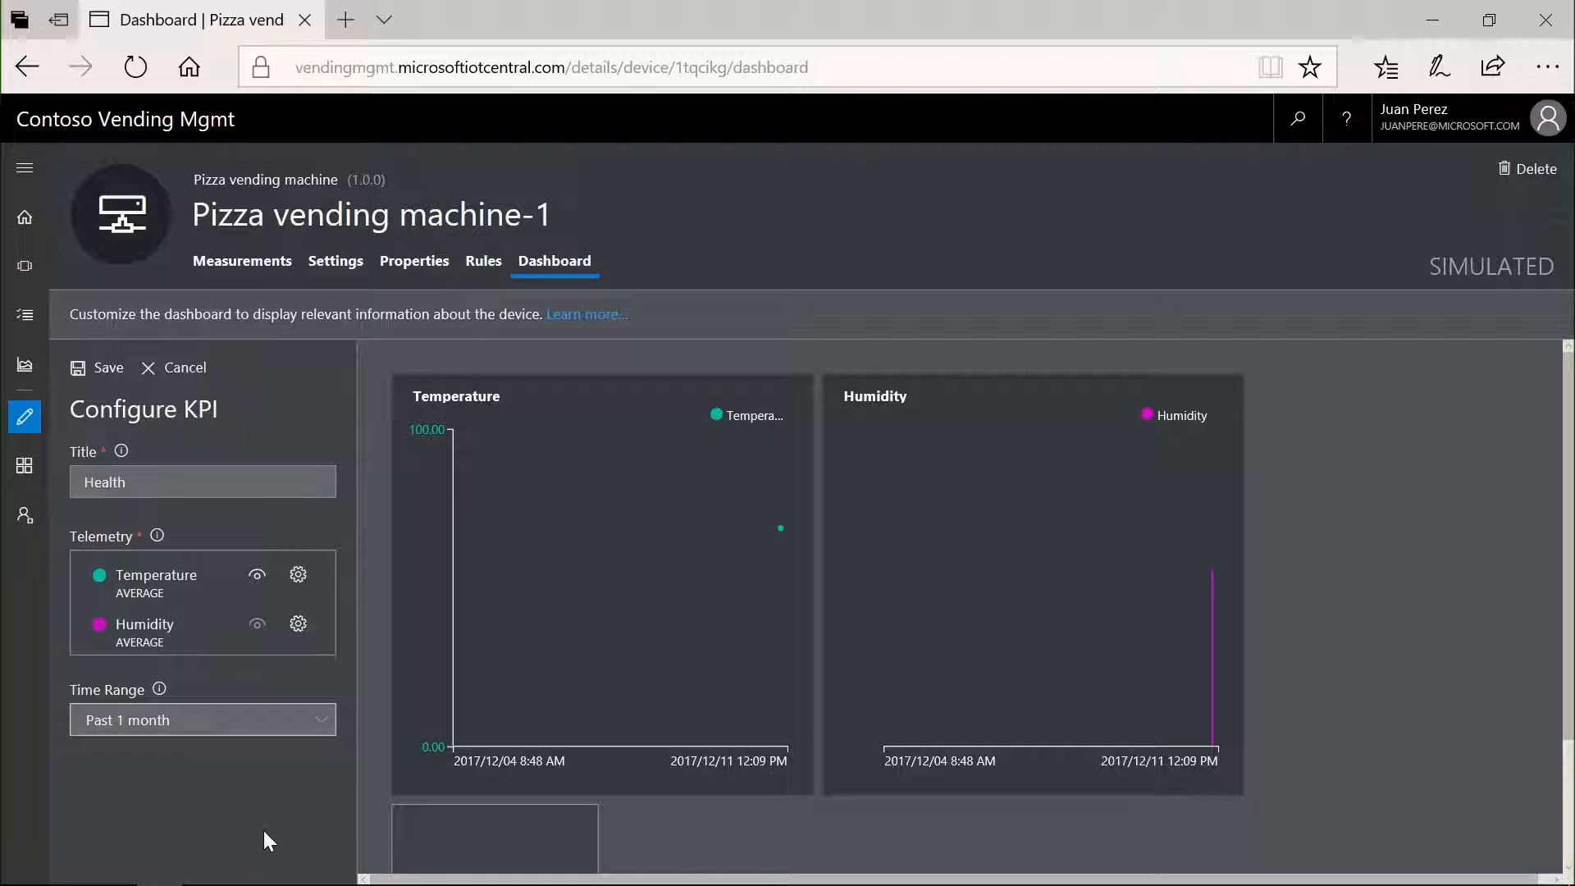
{"action": "left_click", "coordinate": [94, 369]}
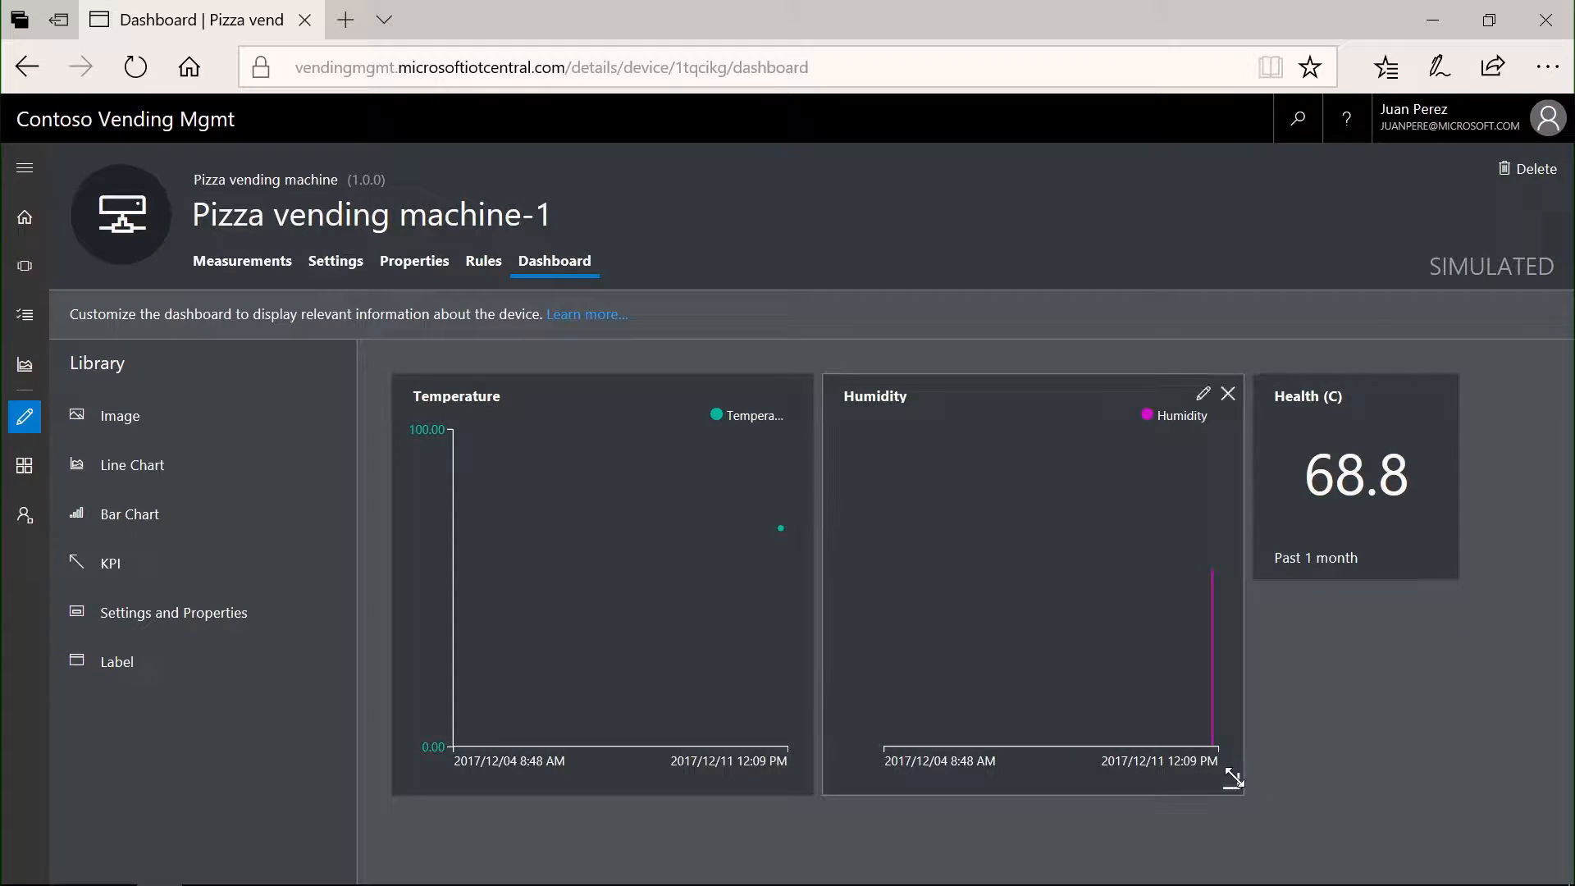
- Try a lower position for the Health KPI tile, then return it beside the Humidity chart
{"action": "mouse_move", "coordinate": [1231, 781]}
{"action": "left_mouse_down"}
{"action": "mouse_move", "coordinate": [1146, 727]}
{"action": "mouse_move", "coordinate": [1140, 577]}
{"action": "mouse_move", "coordinate": [1340, 809]}
{"action": "mouse_move", "coordinate": [1241, 837]}
{"action": "mouse_move", "coordinate": [1235, 812]}
{"action": "left_mouse_up"}
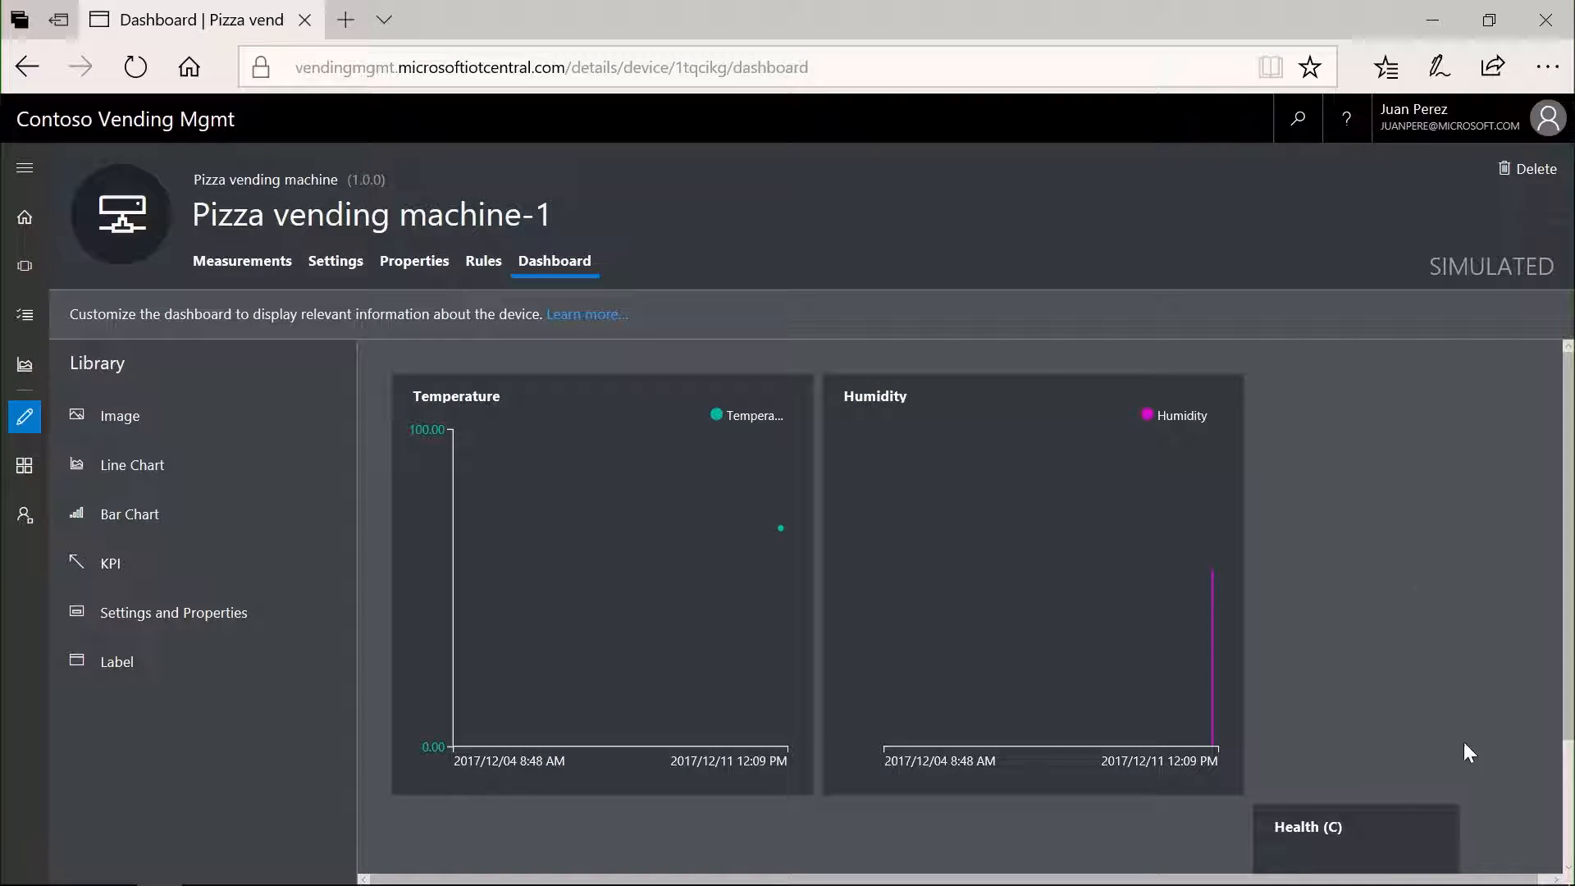
{"action": "left_click_drag", "start_coordinate": [1395, 830], "coordinate": [1385, 405]}
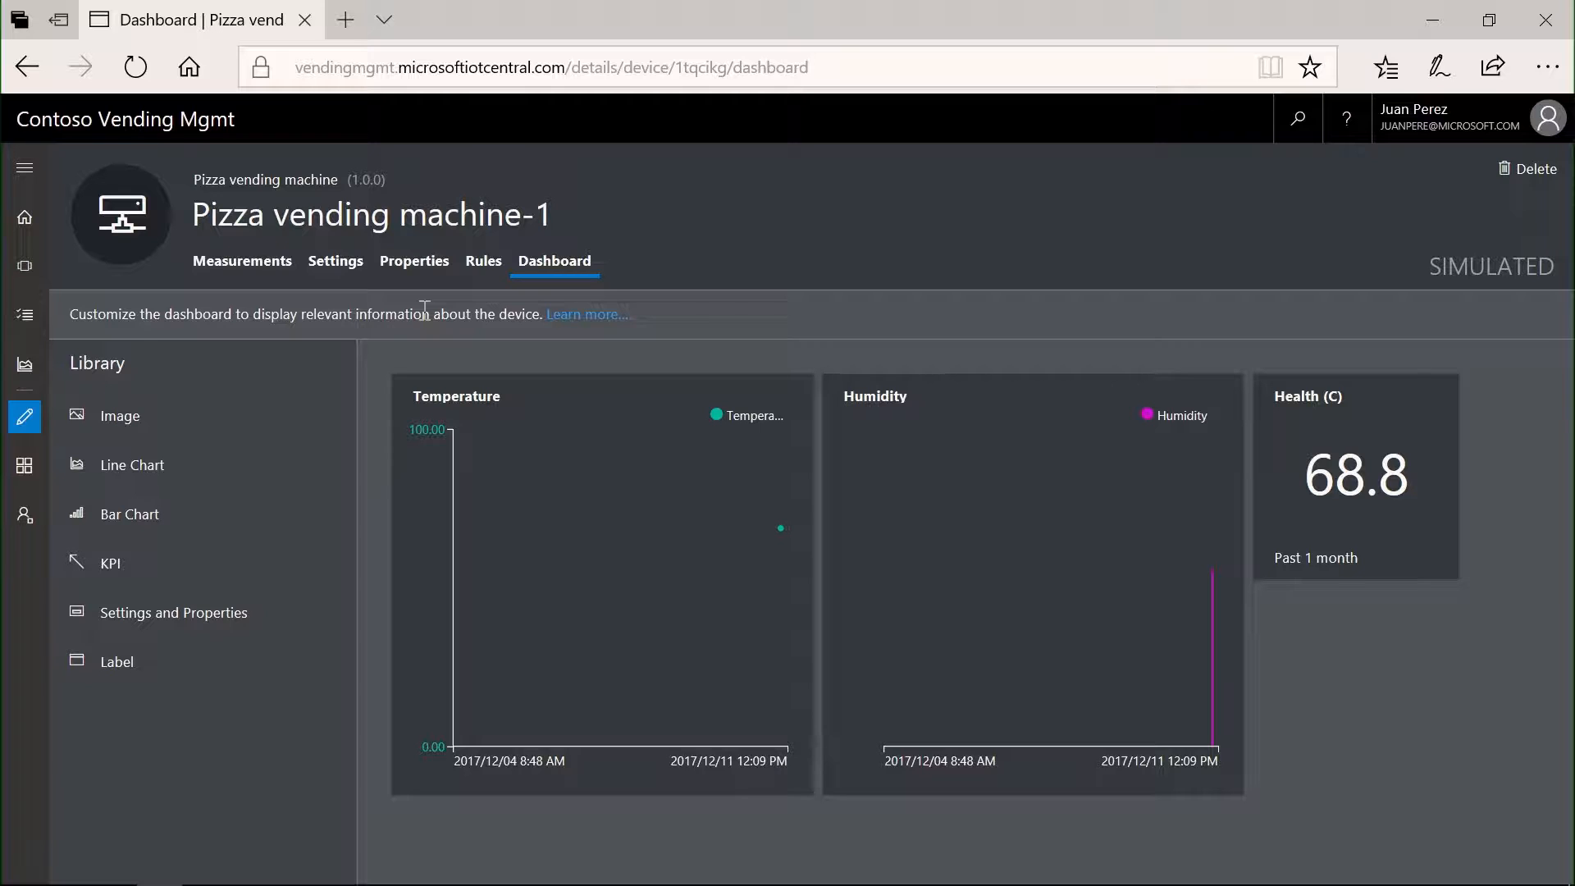
- Open the application's homepage in builder mode
{"action": "left_click", "coordinate": [25, 229]}
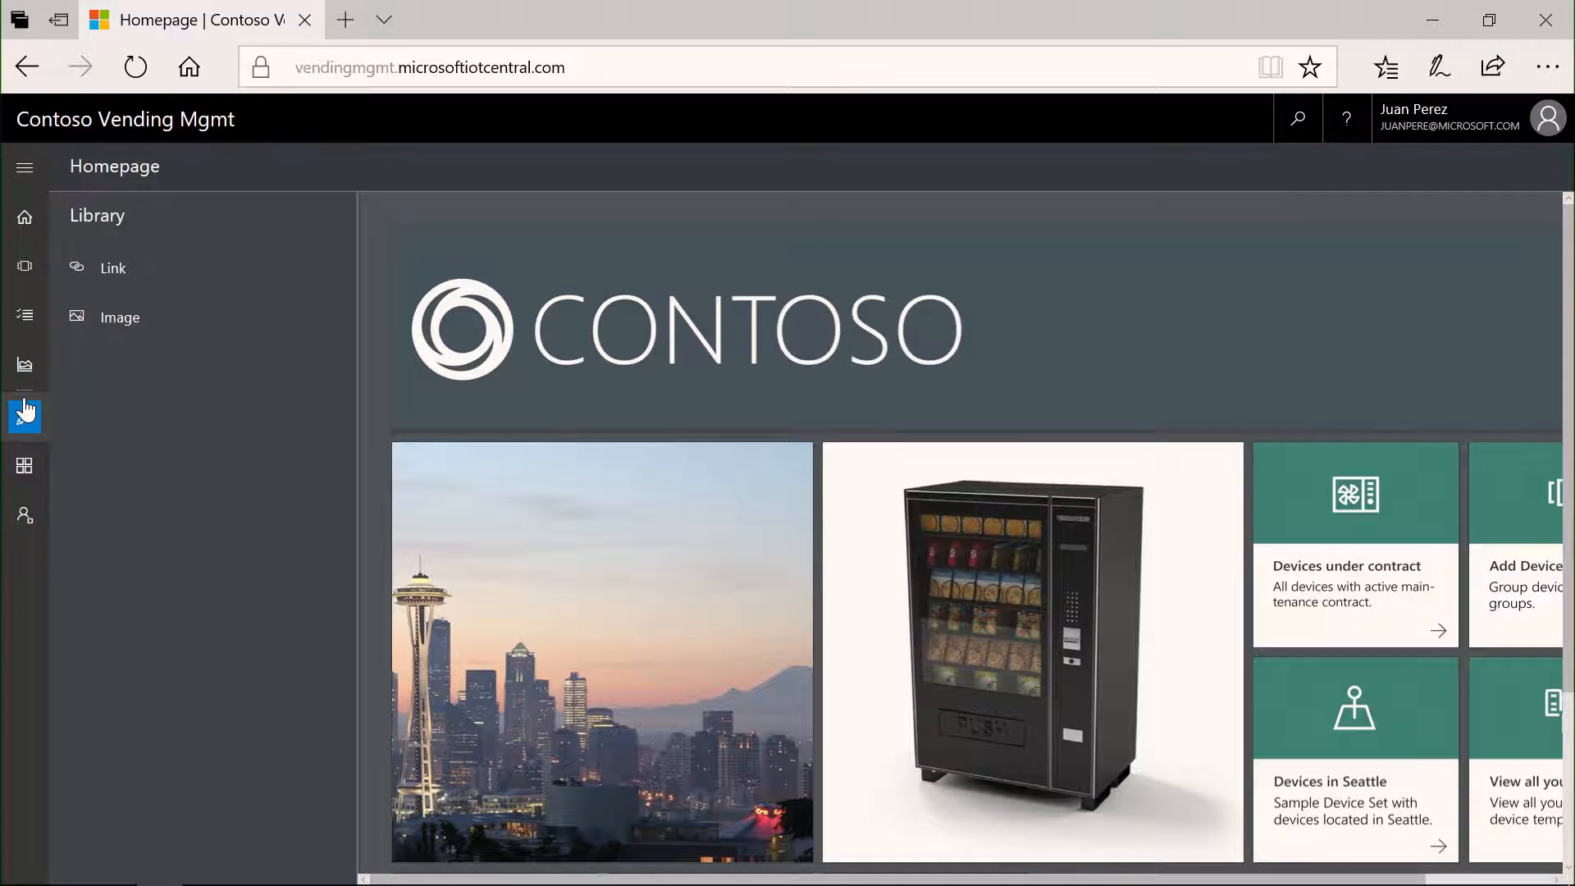
- Open the simulated Pizza vending machine-1 device from the device explorer and examine its dashboard
{"action": "left_click", "coordinate": [26, 279]}
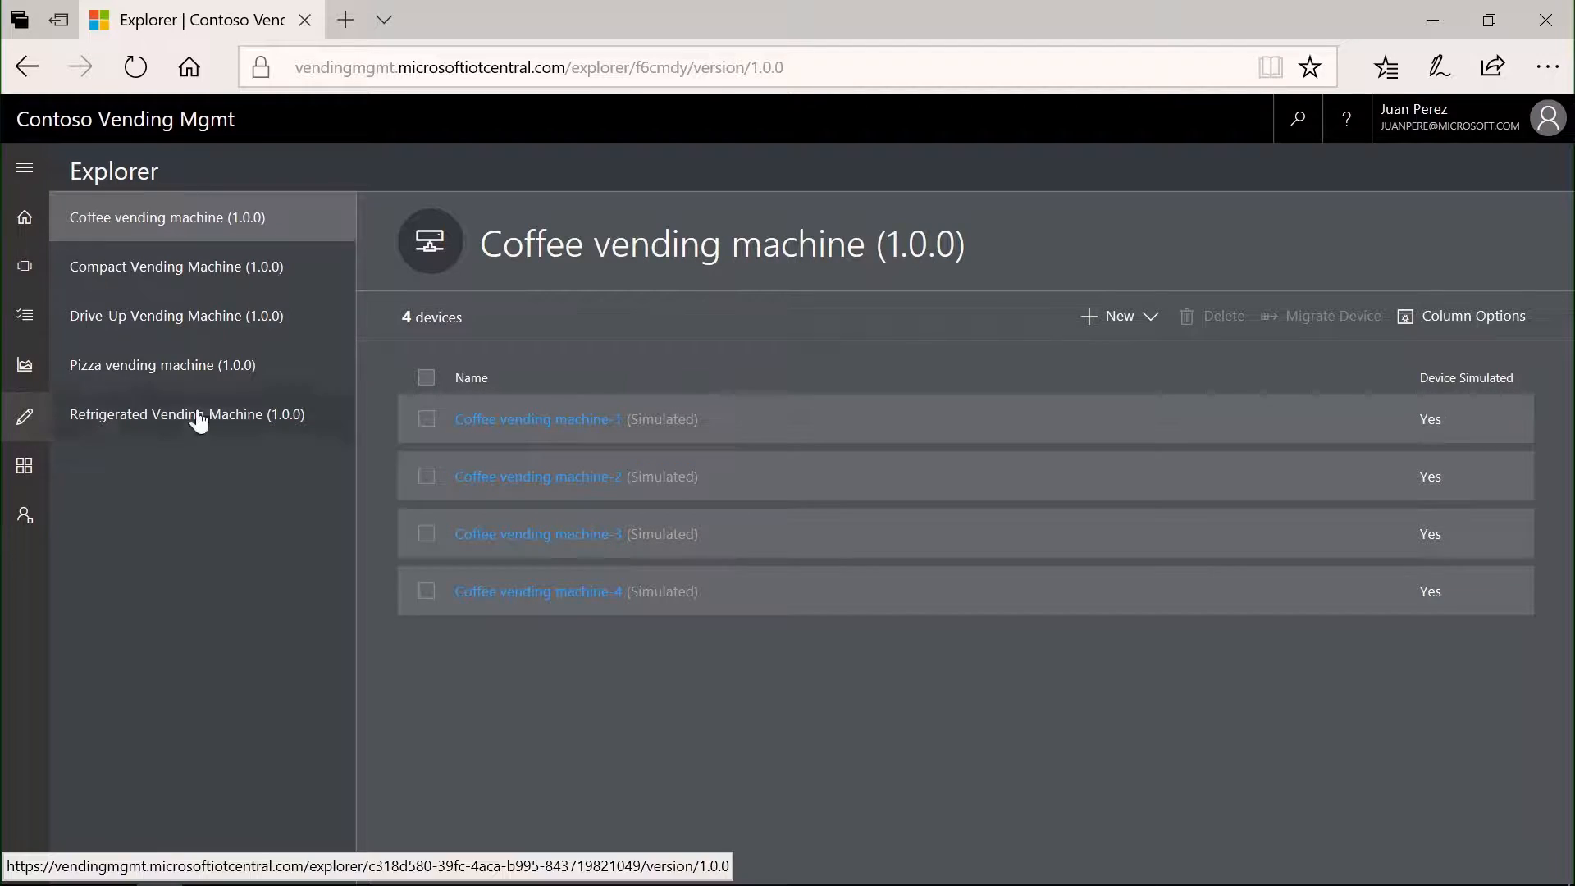
{"action": "left_click", "coordinate": [148, 370]}
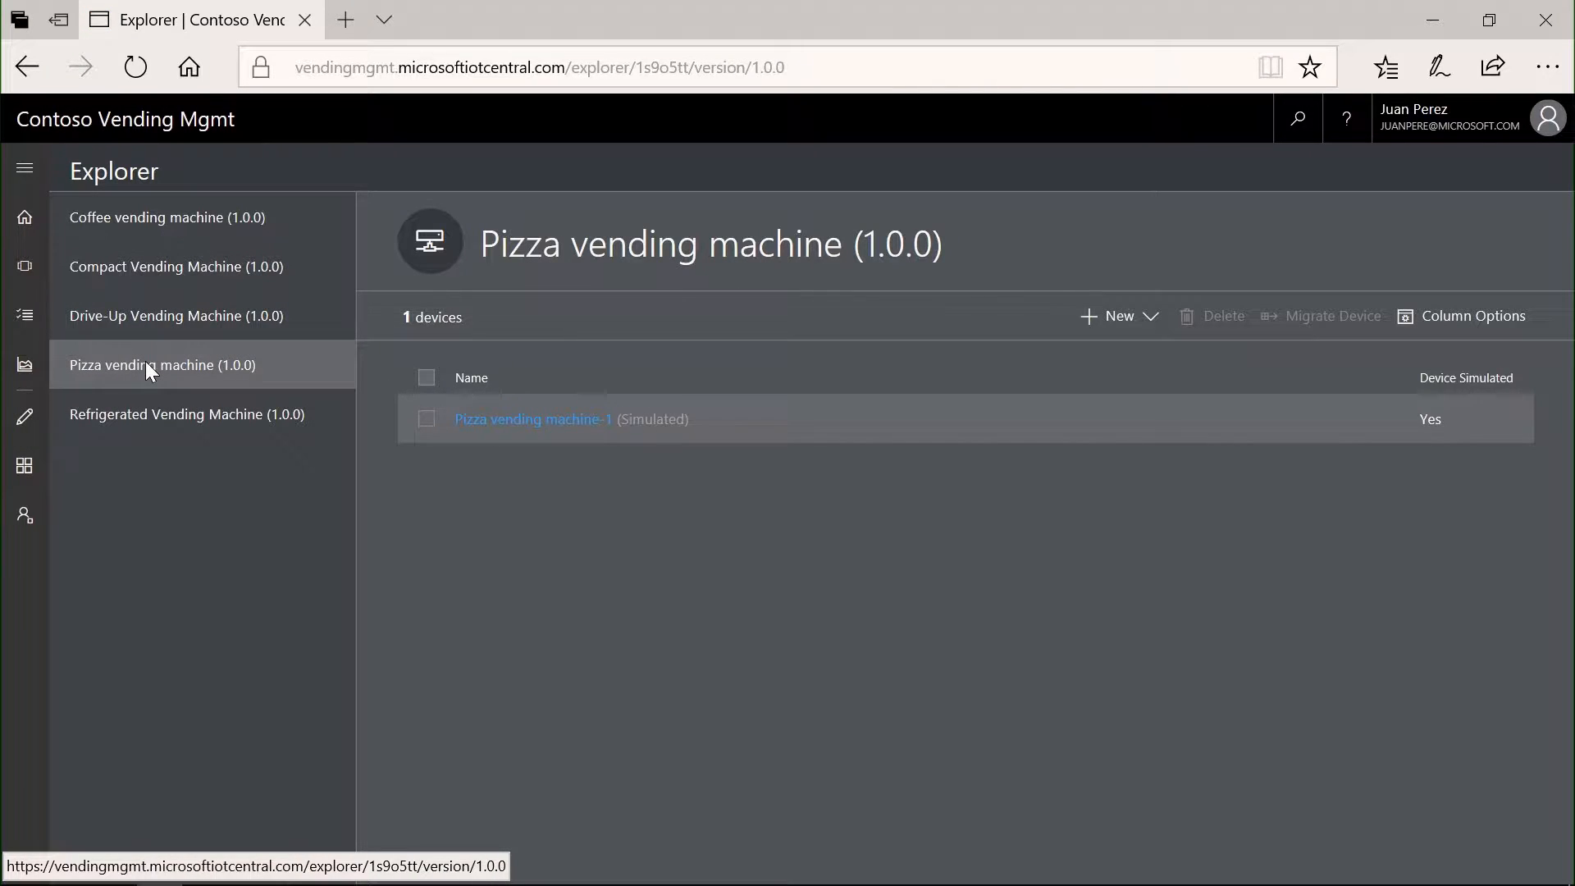
{"action": "left_click", "coordinate": [514, 422]}
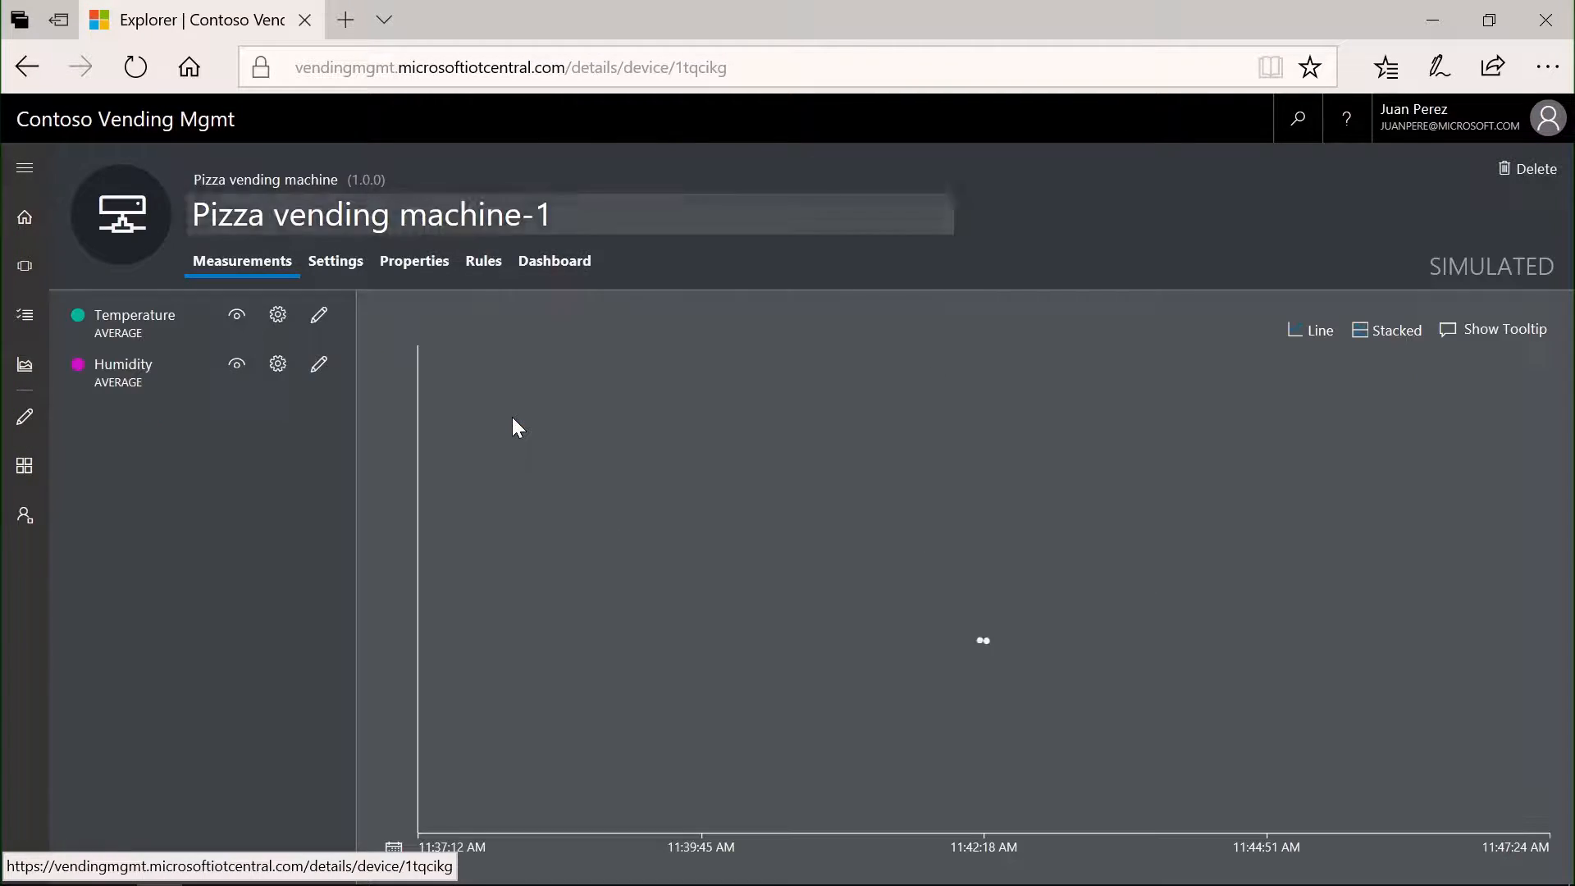
{"action": "left_click", "coordinate": [577, 268]}
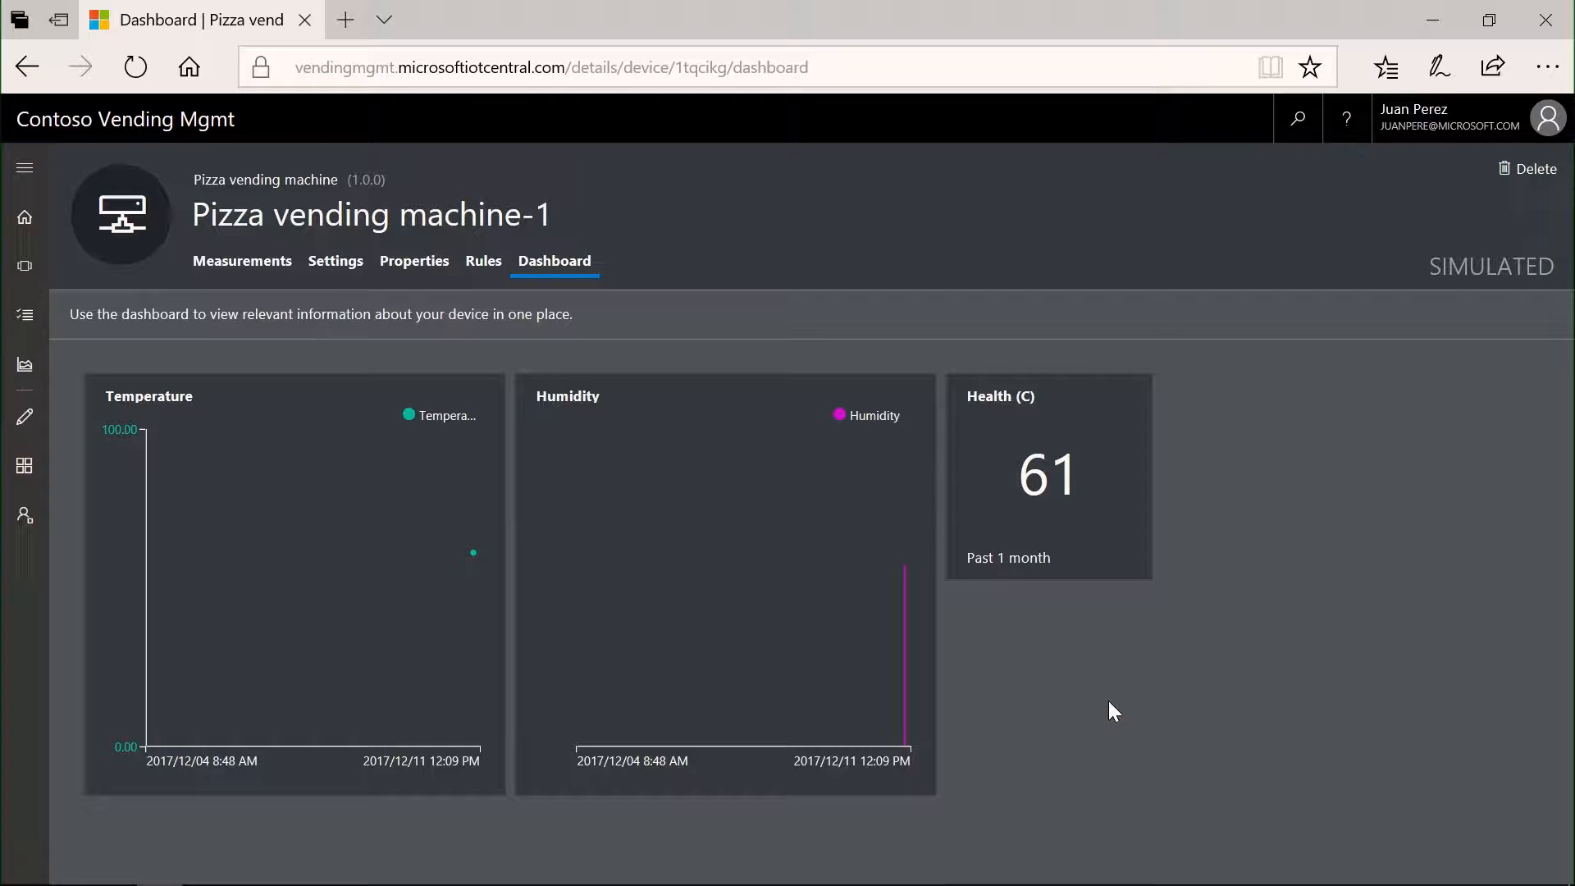
- Add a new real device based on the Drive-Up Vending Machine (1.0.0) template in the device explorer
{"action": "left_click", "coordinate": [36, 269]}
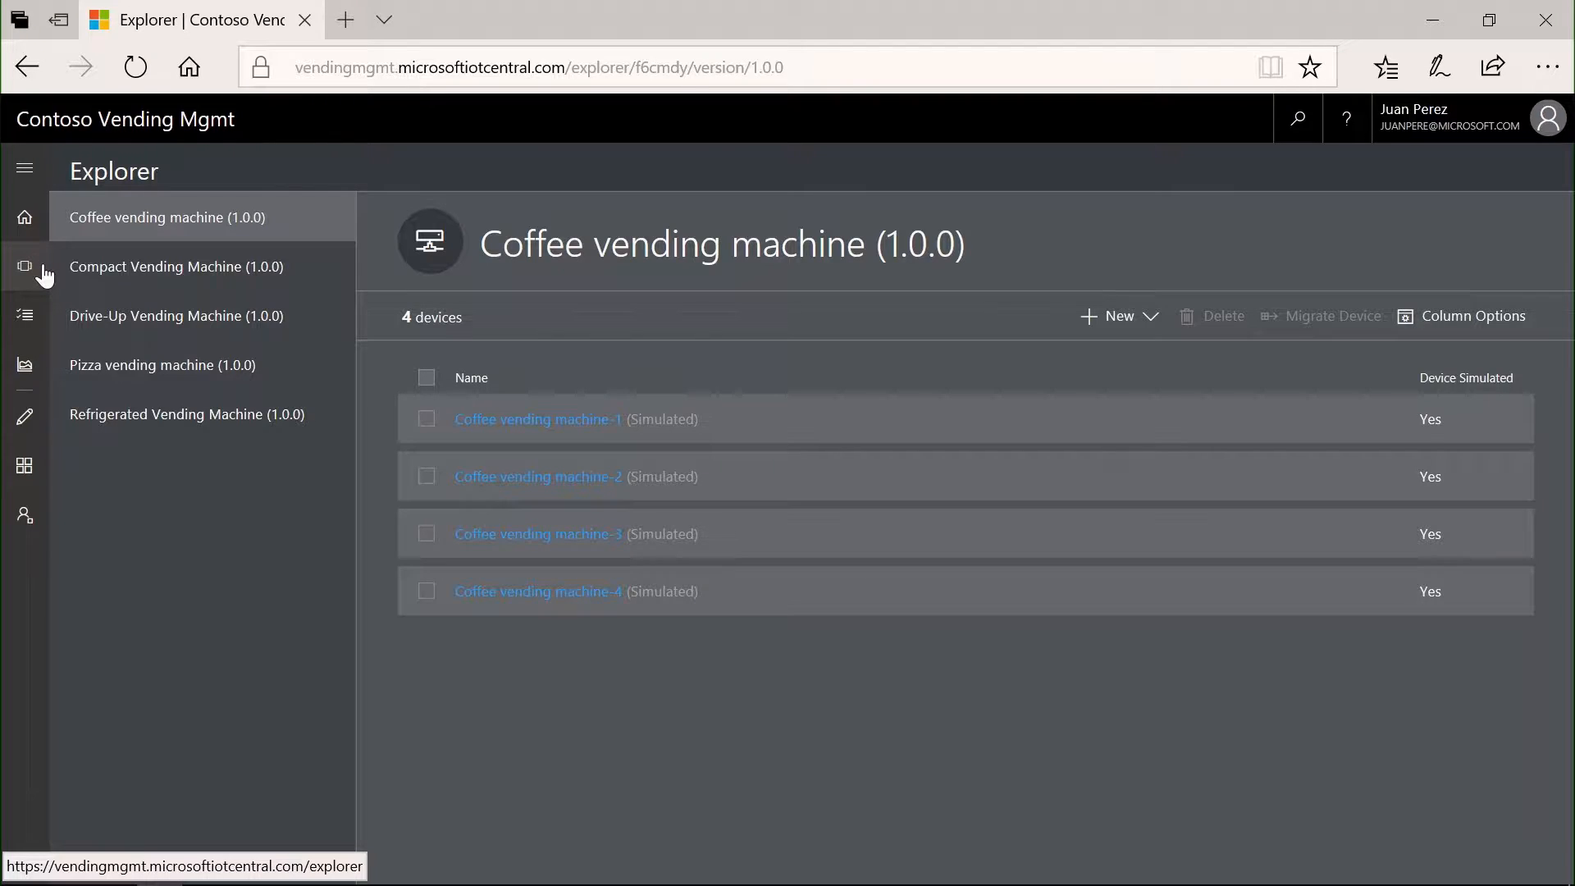
{"action": "left_click", "coordinate": [176, 318]}
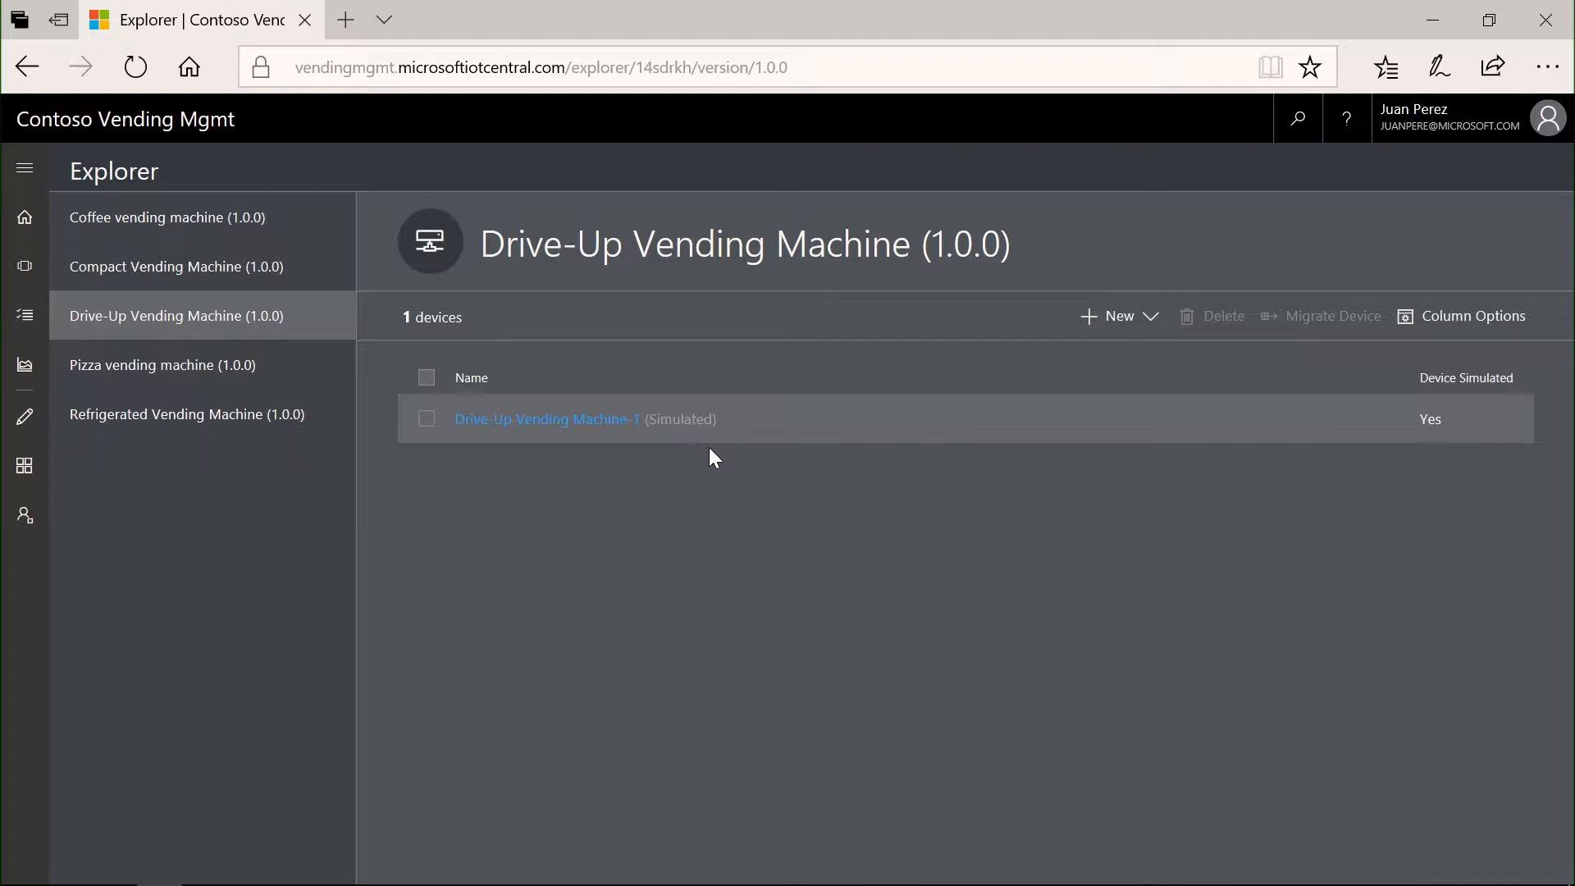
{"action": "left_click", "coordinate": [1129, 318]}
{"action": "left_click", "coordinate": [1108, 351]}
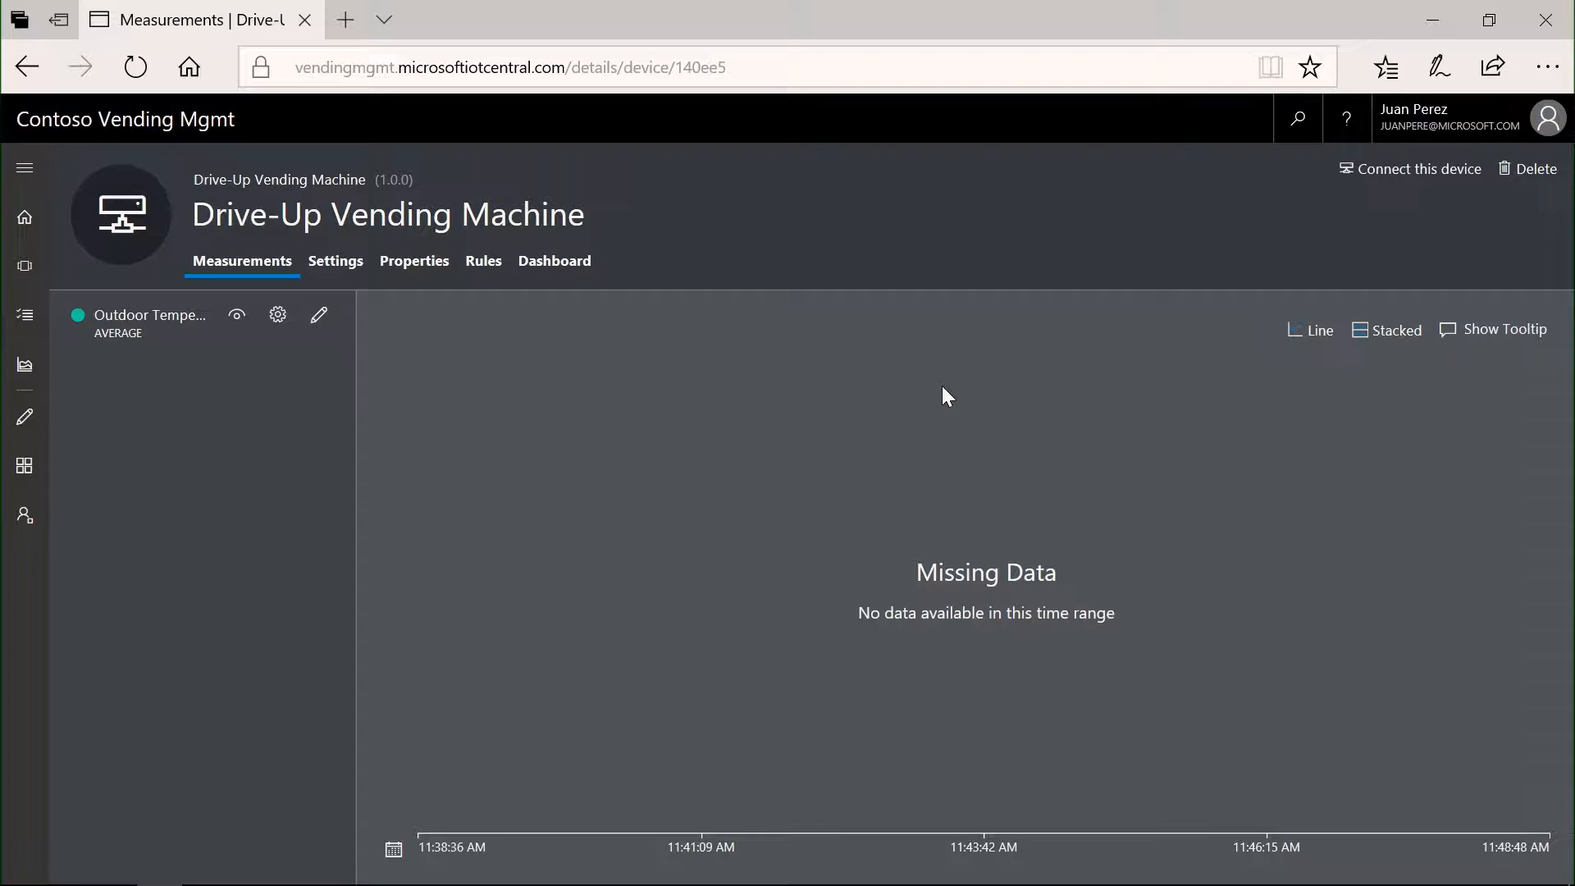
- Copy the primary connection string of the new Drive-Up Vending Machine device from its connection details
{"action": "left_click", "coordinate": [1390, 167]}
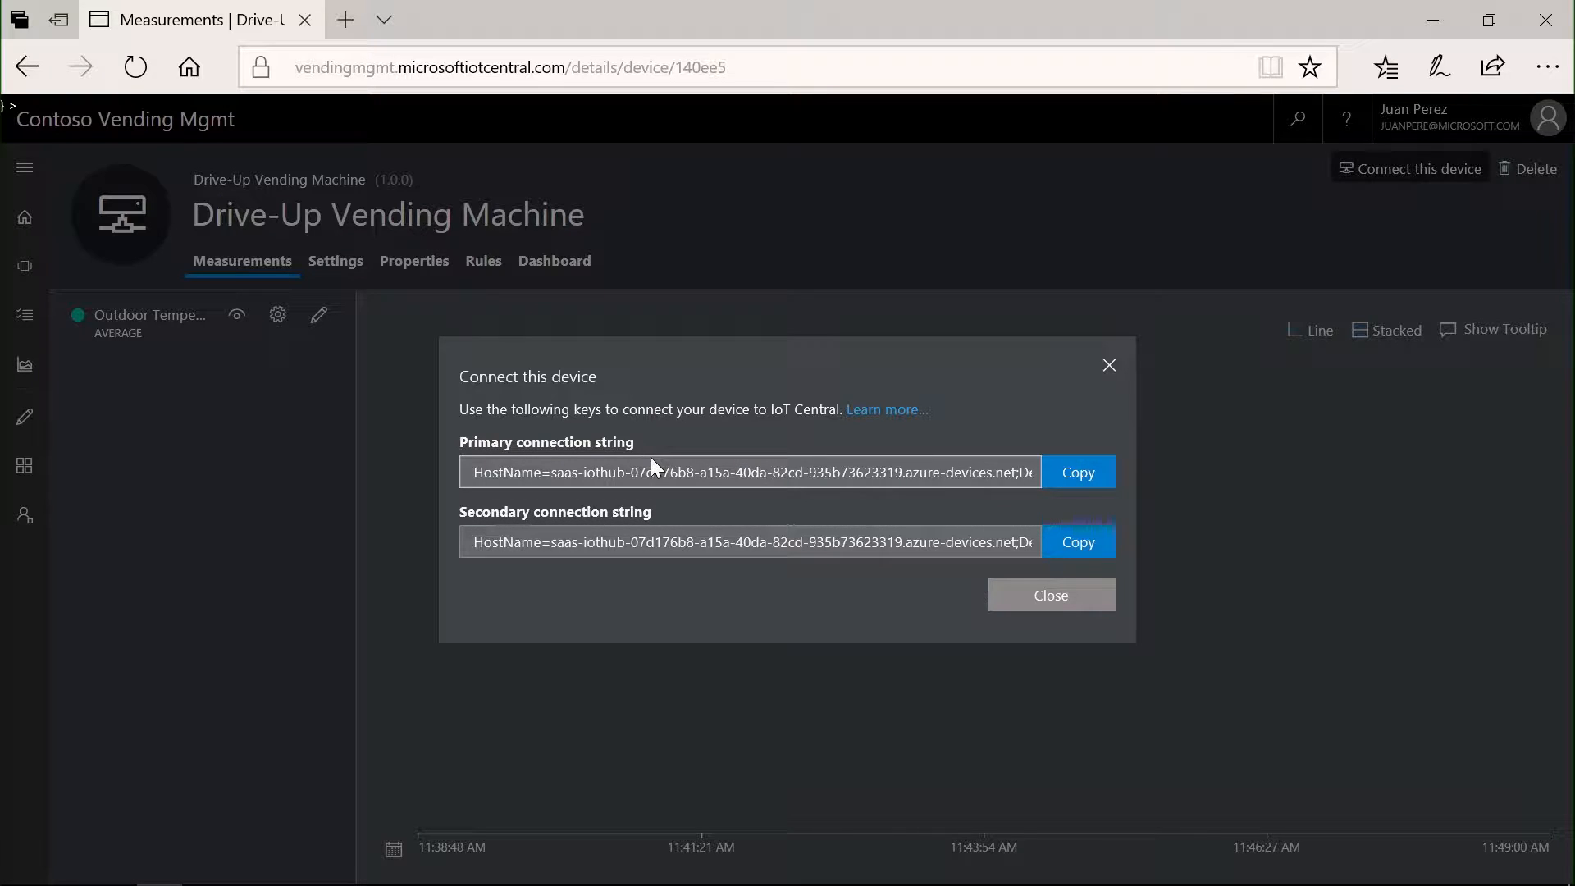
{"action": "left_click", "coordinate": [1087, 474]}
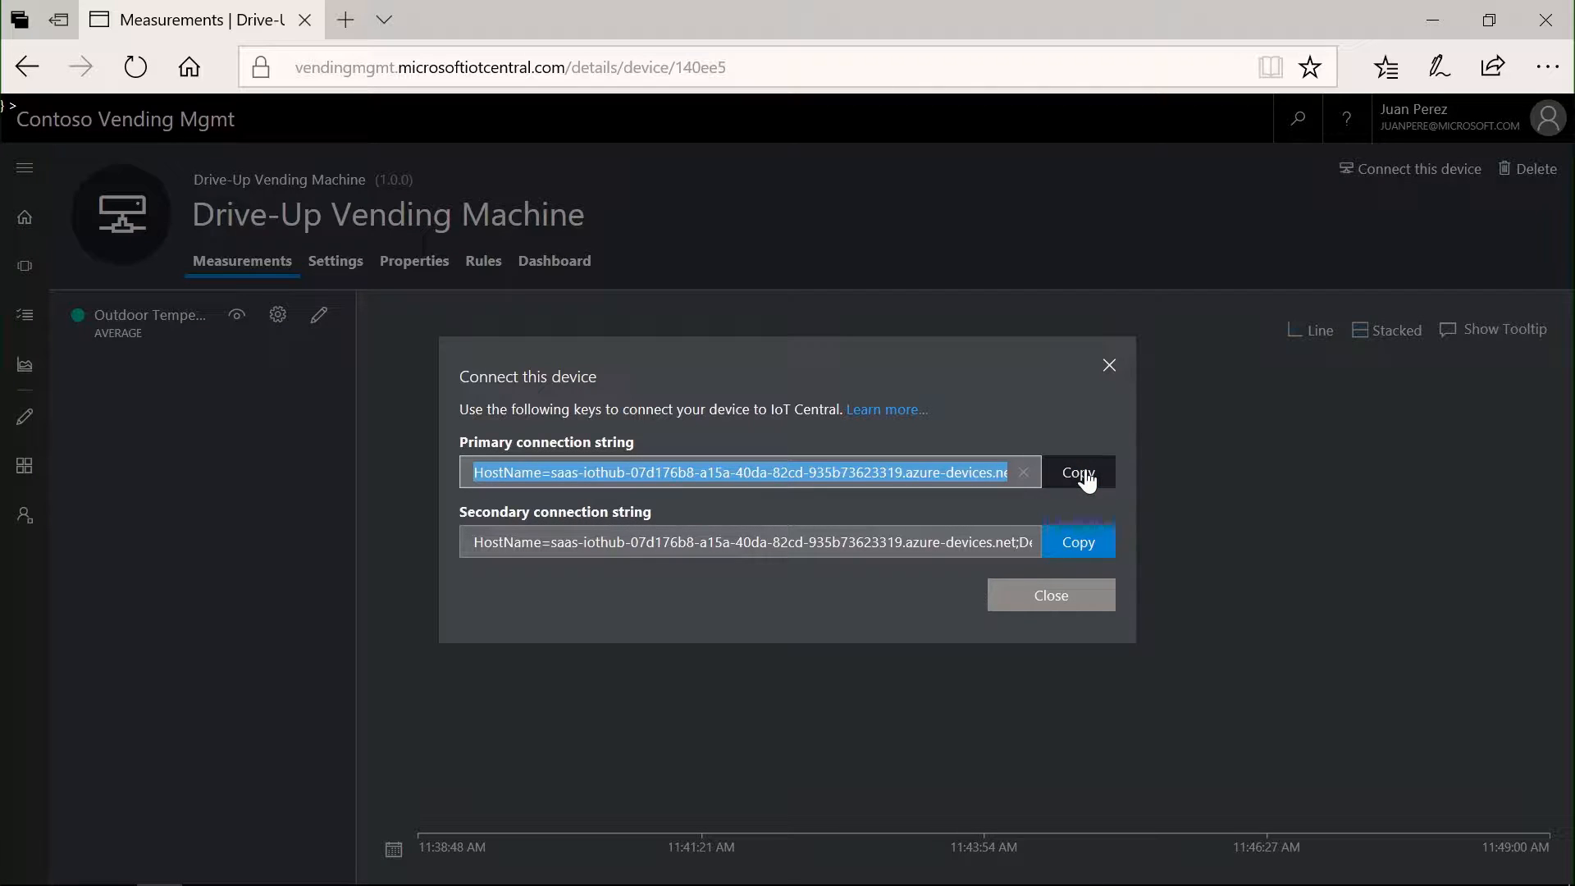
{"action": "left_click", "coordinate": [1050, 597]}
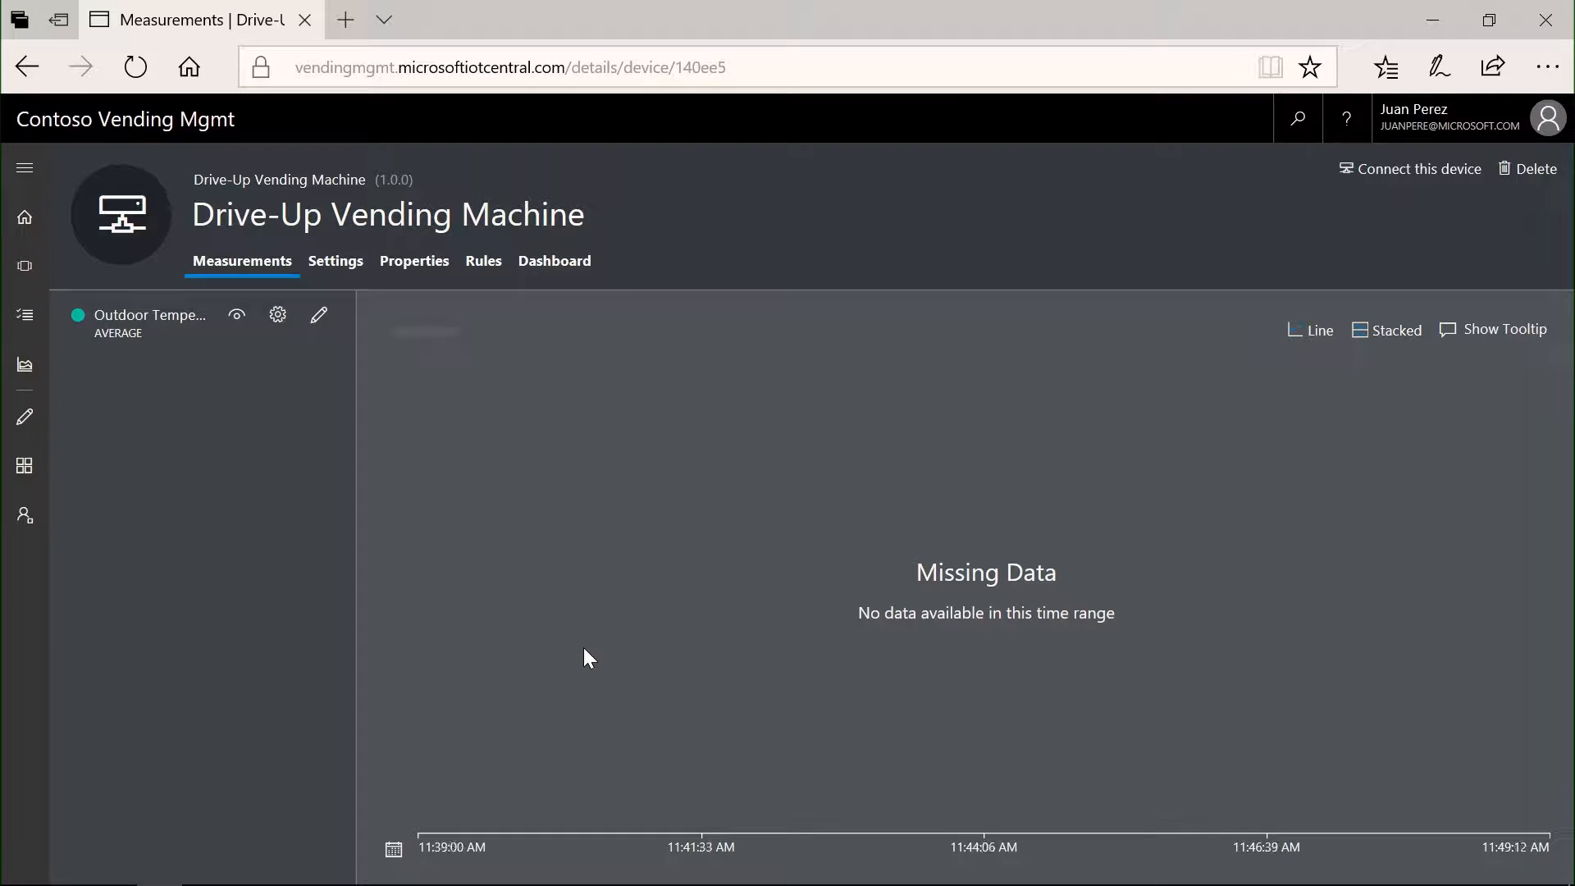
- Switch to Visual Studio Code, paste the device connection string as the connectionString value in driveupvending.js, and save the file
{"action": "key", "text": "alt+Tab"}
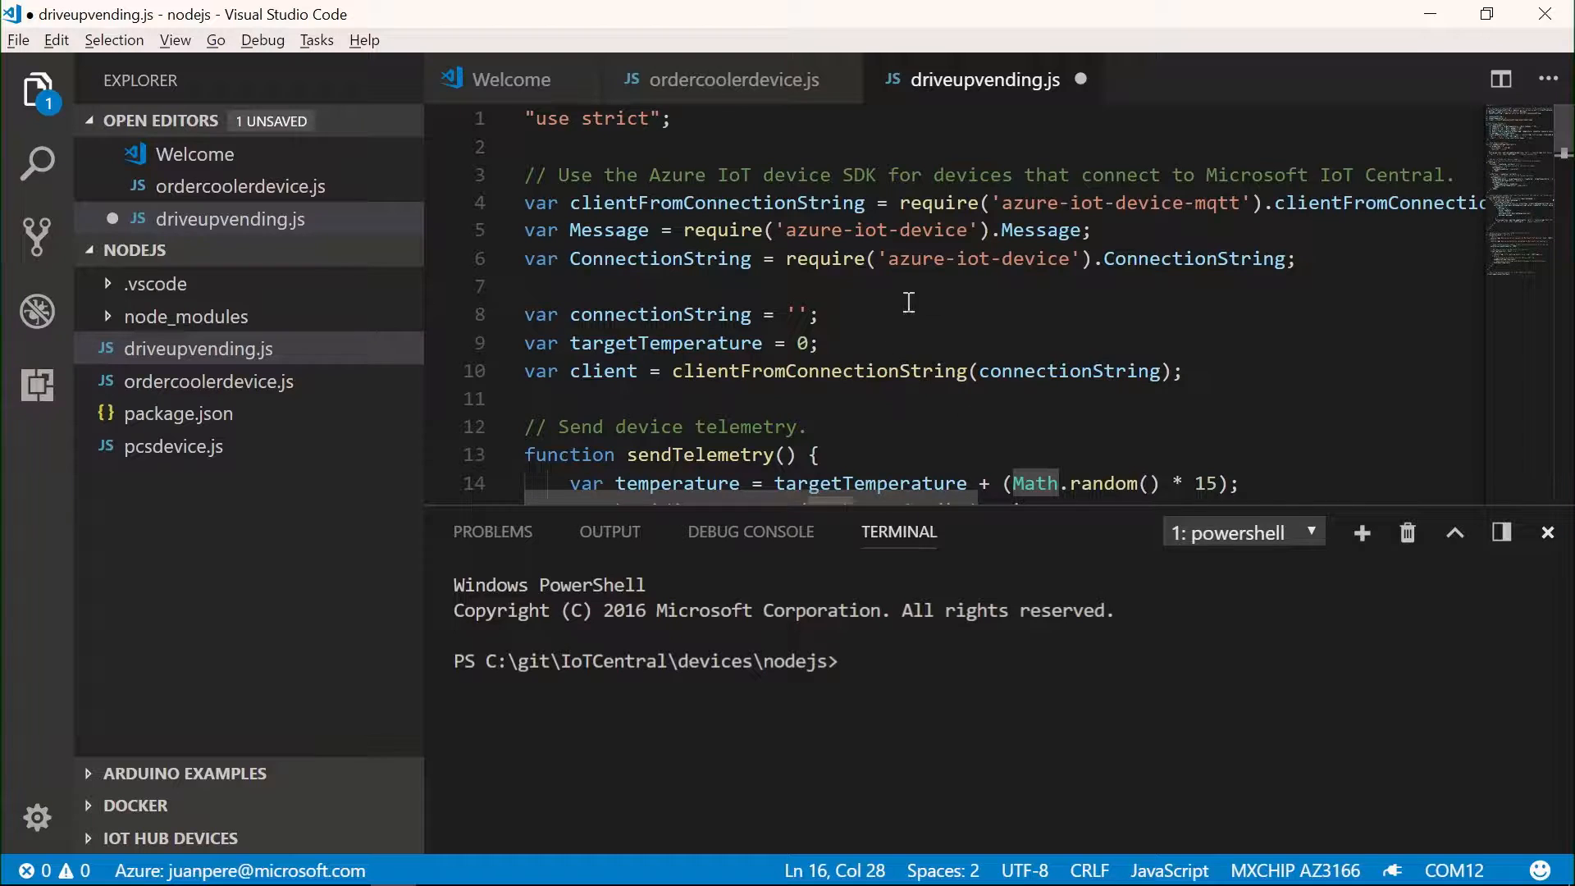
{"action": "scroll", "coordinate": [808, 318], "scroll_direction": "down", "scroll_amount": 3}
{"action": "scroll", "coordinate": [808, 318], "scroll_direction": "down", "scroll_amount": 2}
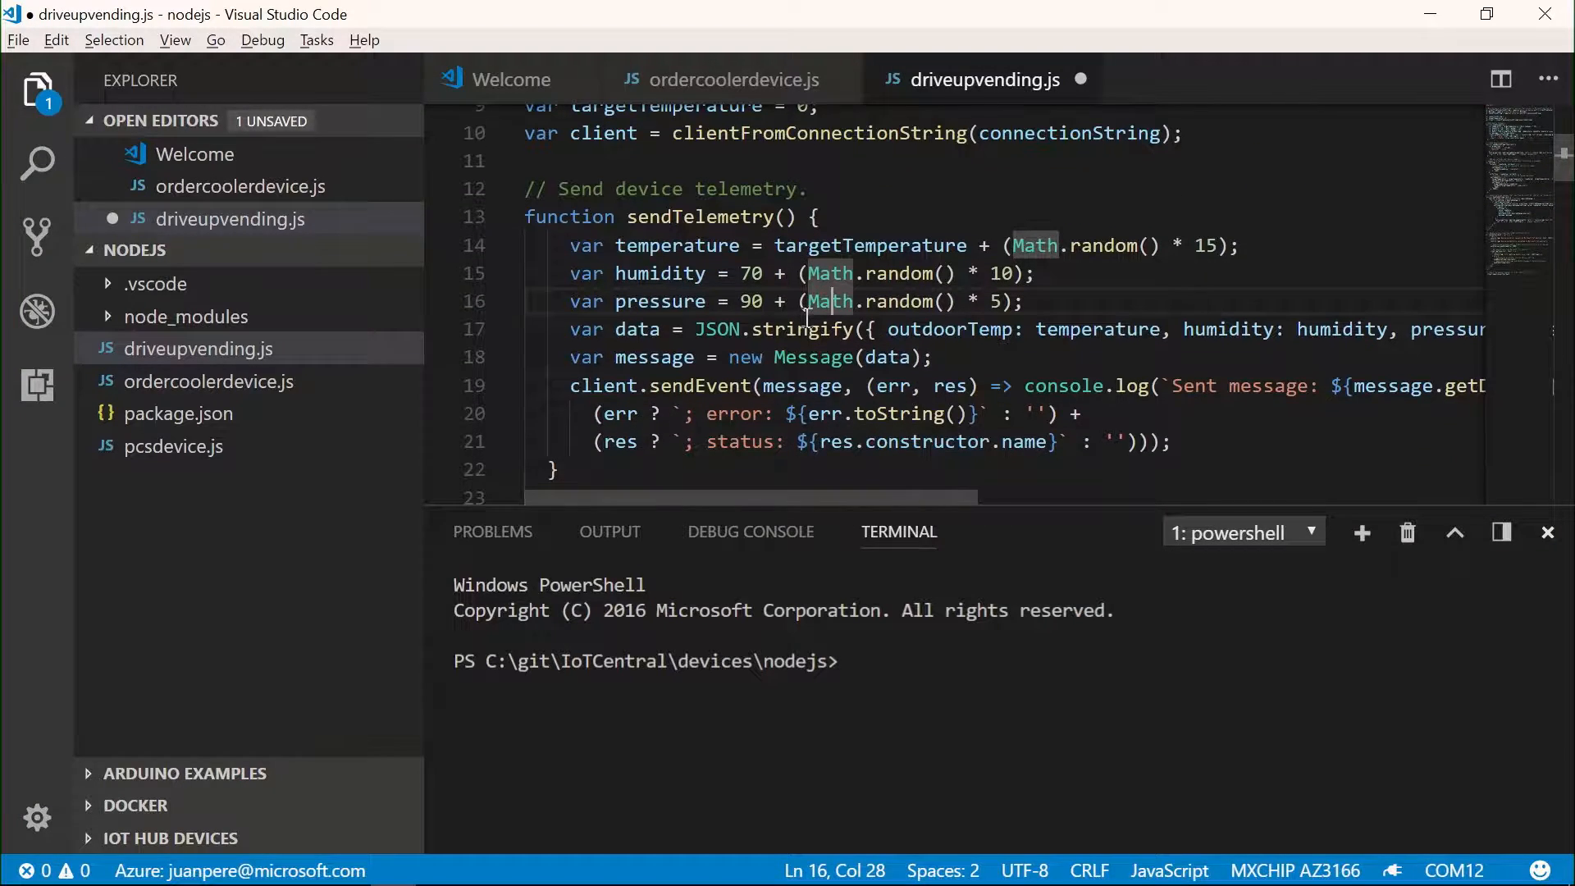
{"action": "scroll", "coordinate": [808, 318], "scroll_direction": "up", "scroll_amount": 2}
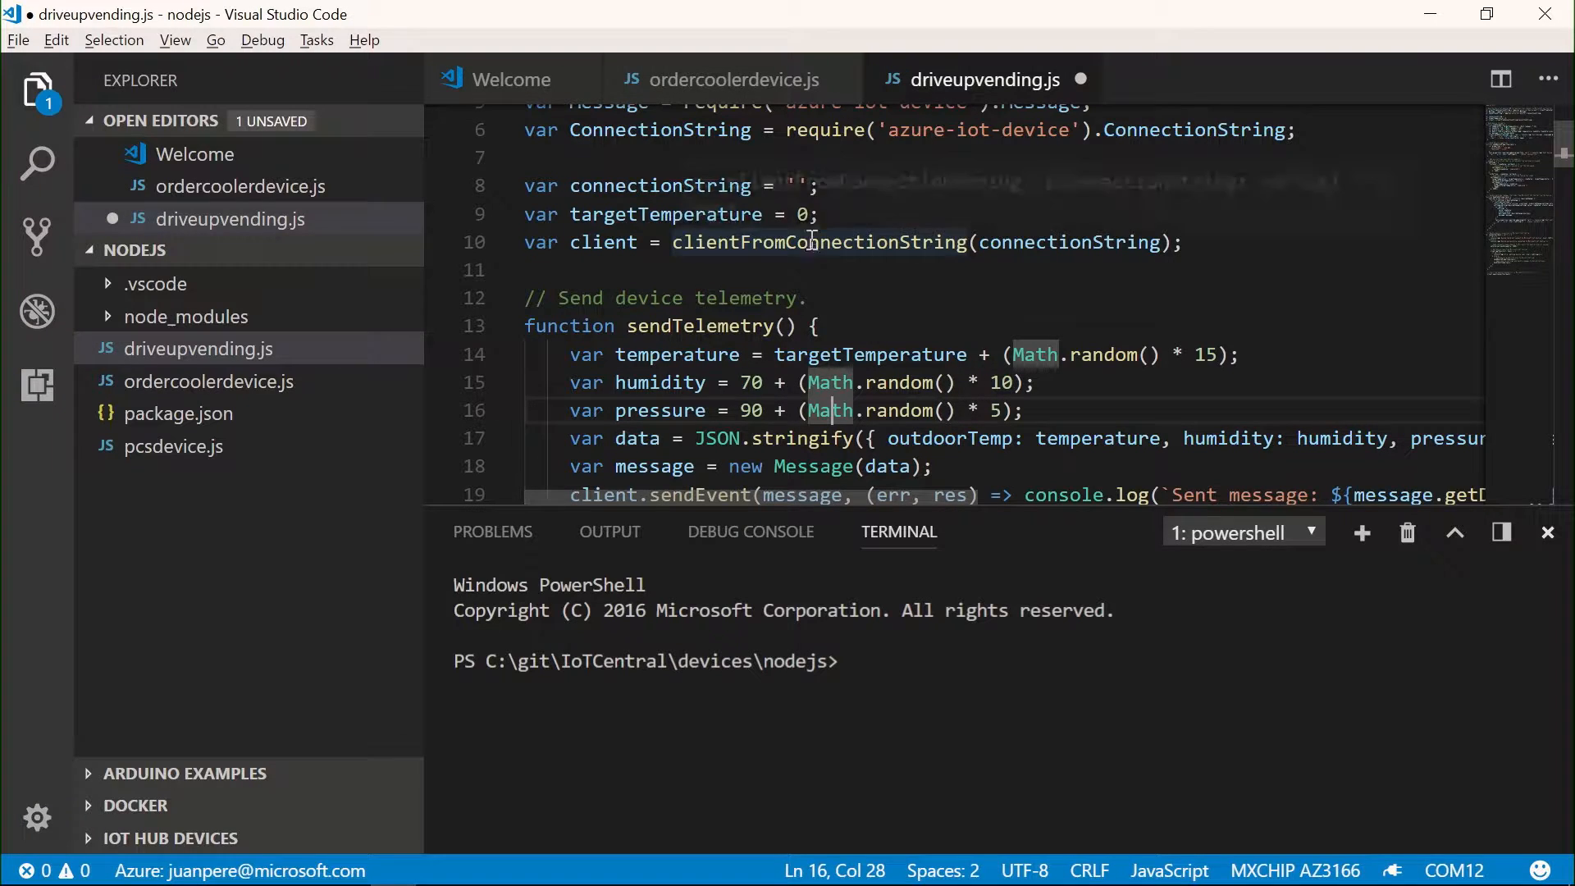
{"action": "mouse_move", "coordinate": [777, 361]}
{"action": "scroll", "coordinate": [777, 361], "scroll_direction": "up", "scroll_amount": 2}
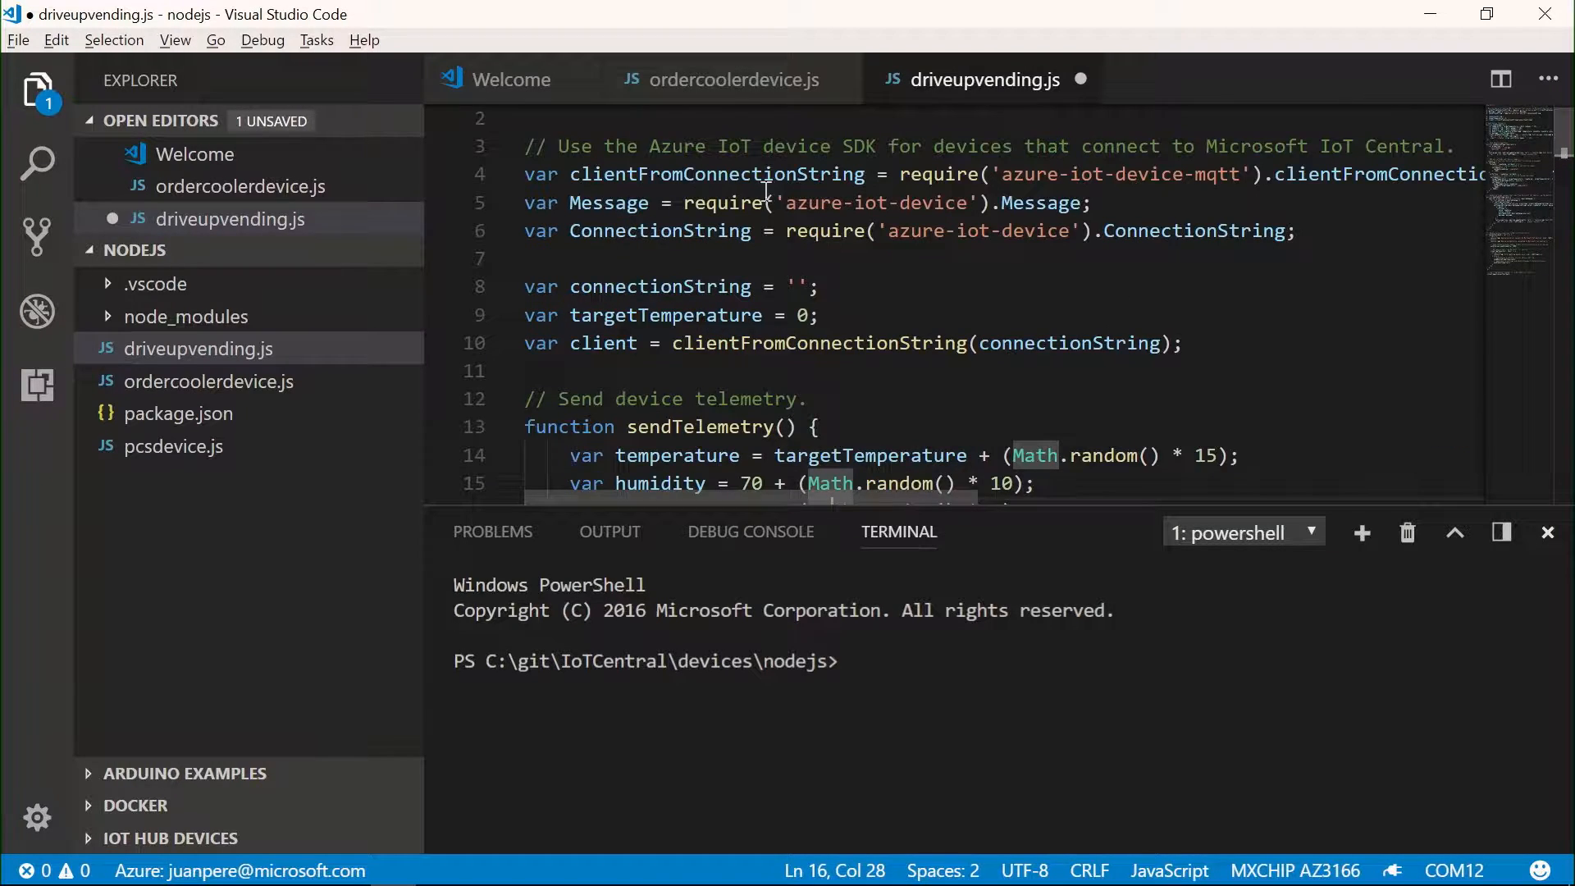
{"action": "left_click", "coordinate": [800, 286]}
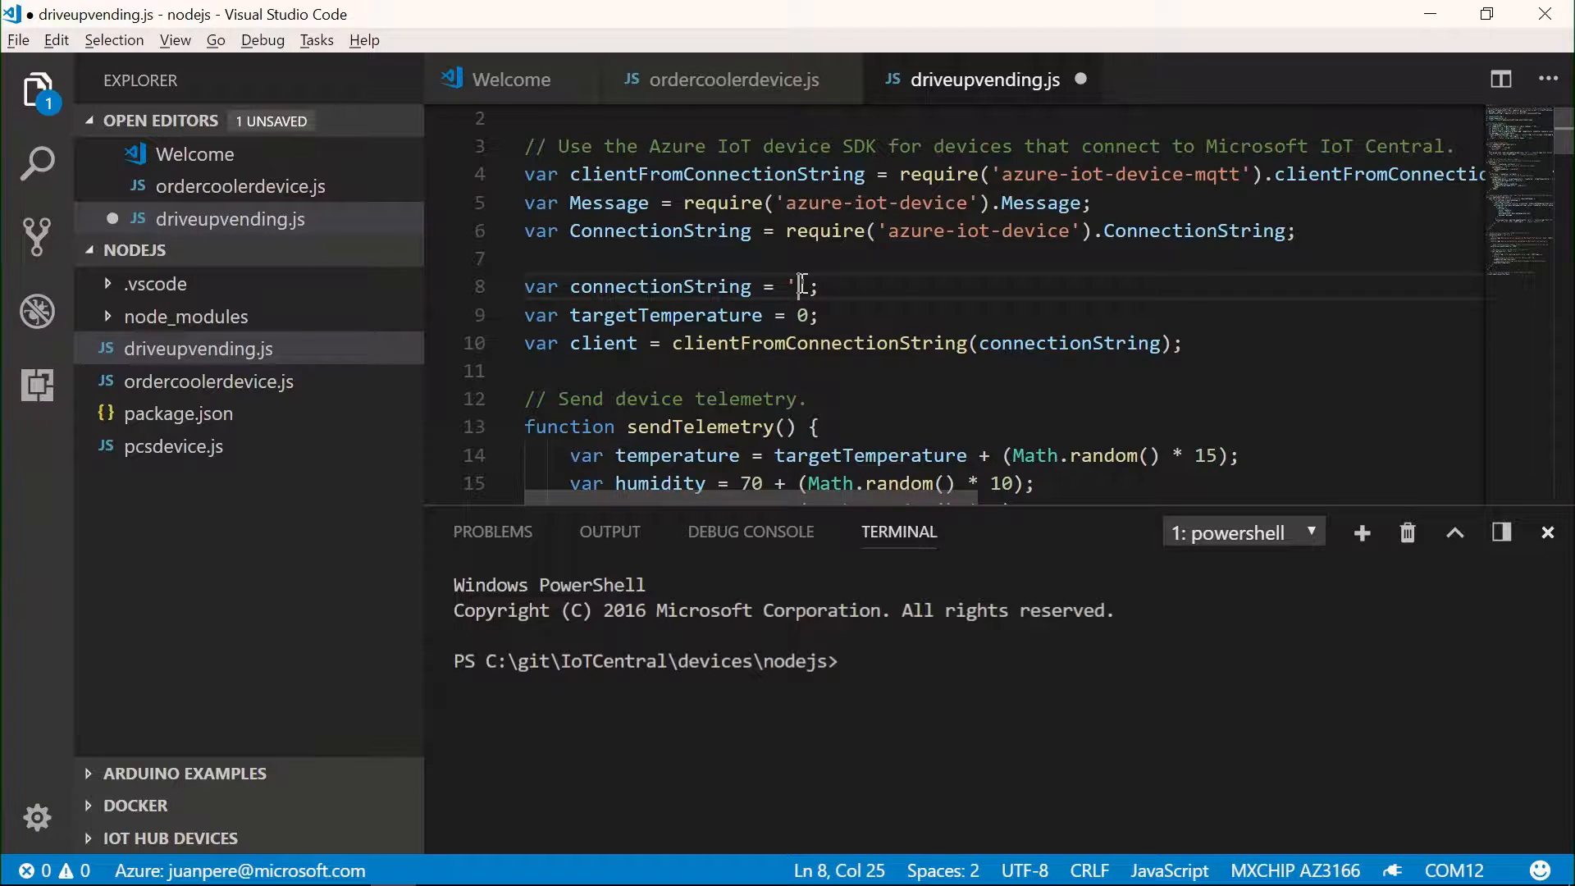
{"action": "key", "text": "ctrl+v"}
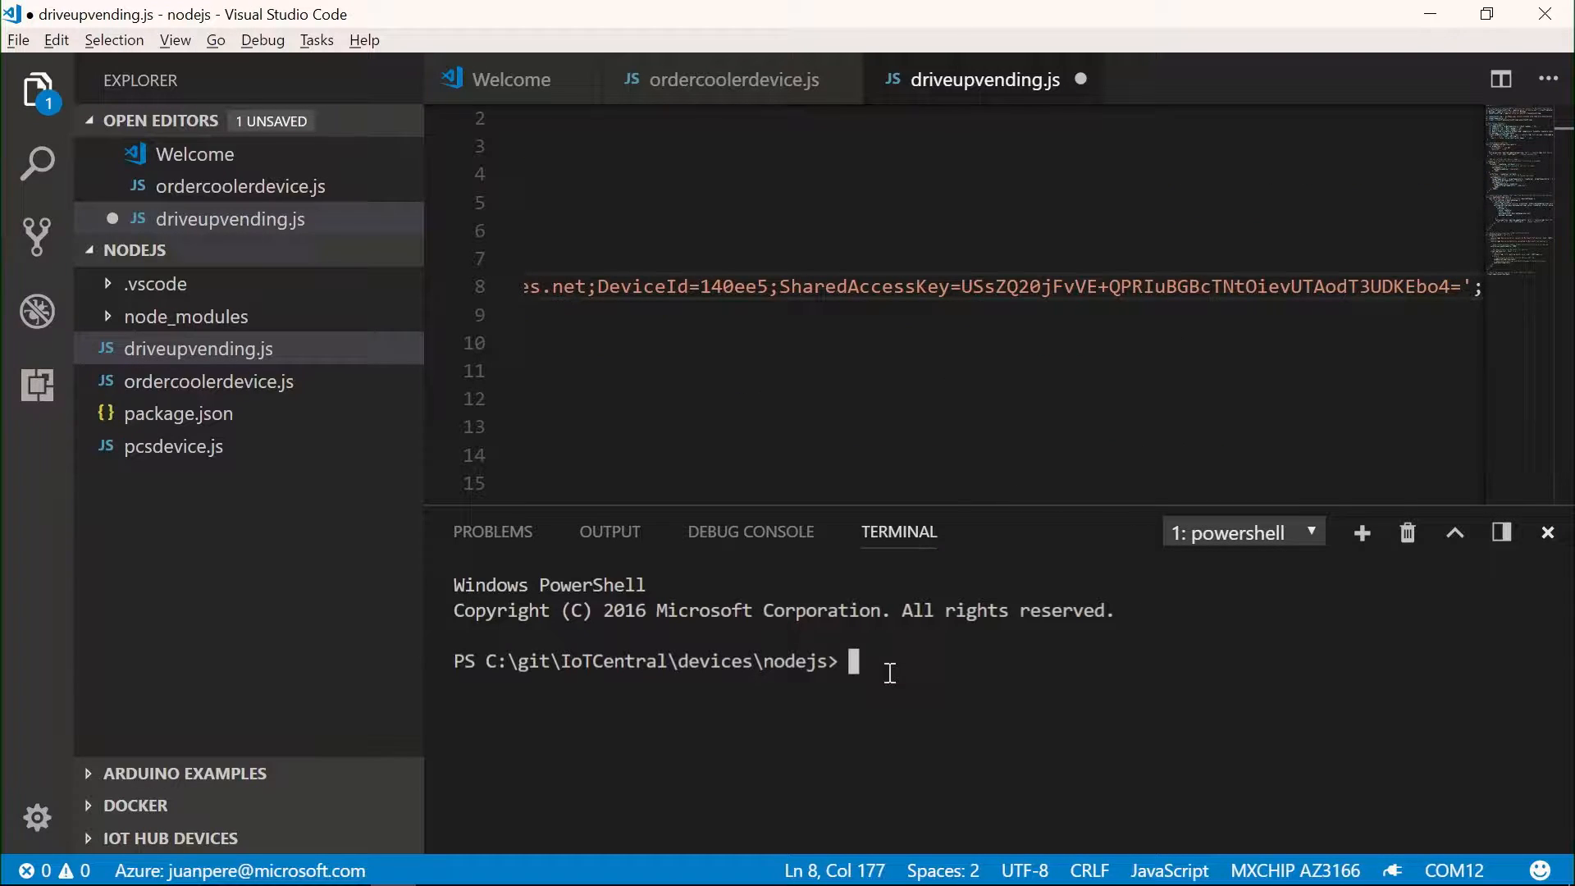
{"action": "left_click", "coordinate": [881, 339]}
{"action": "key", "text": "ctrl+s"}
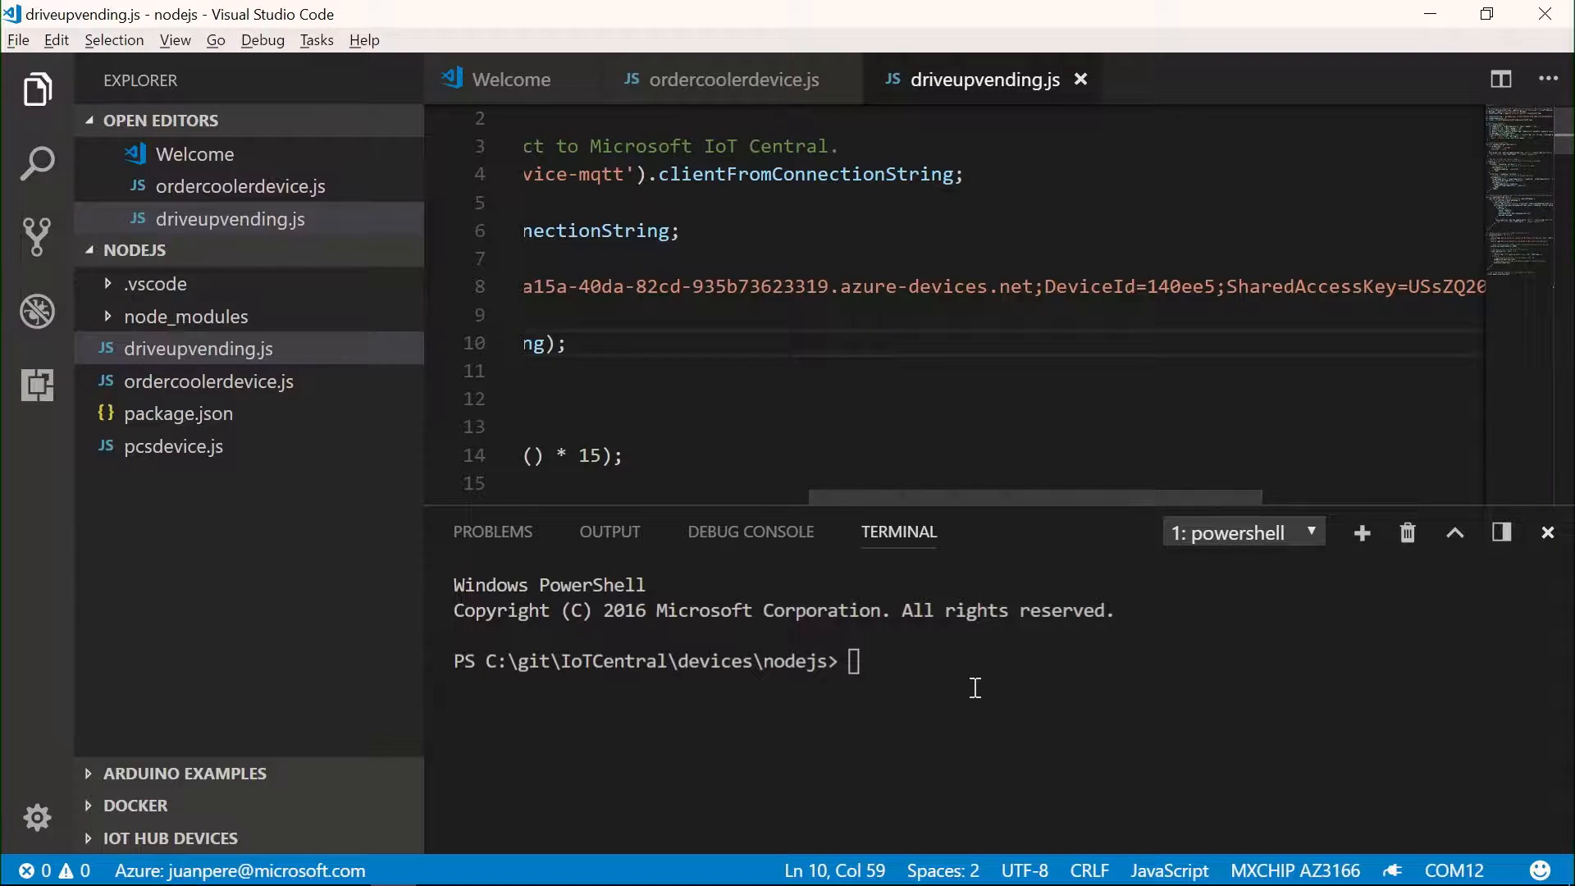
- Run the device script in the terminal with node .\driveupvending.js
{"action": "left_click", "coordinate": [972, 689]}
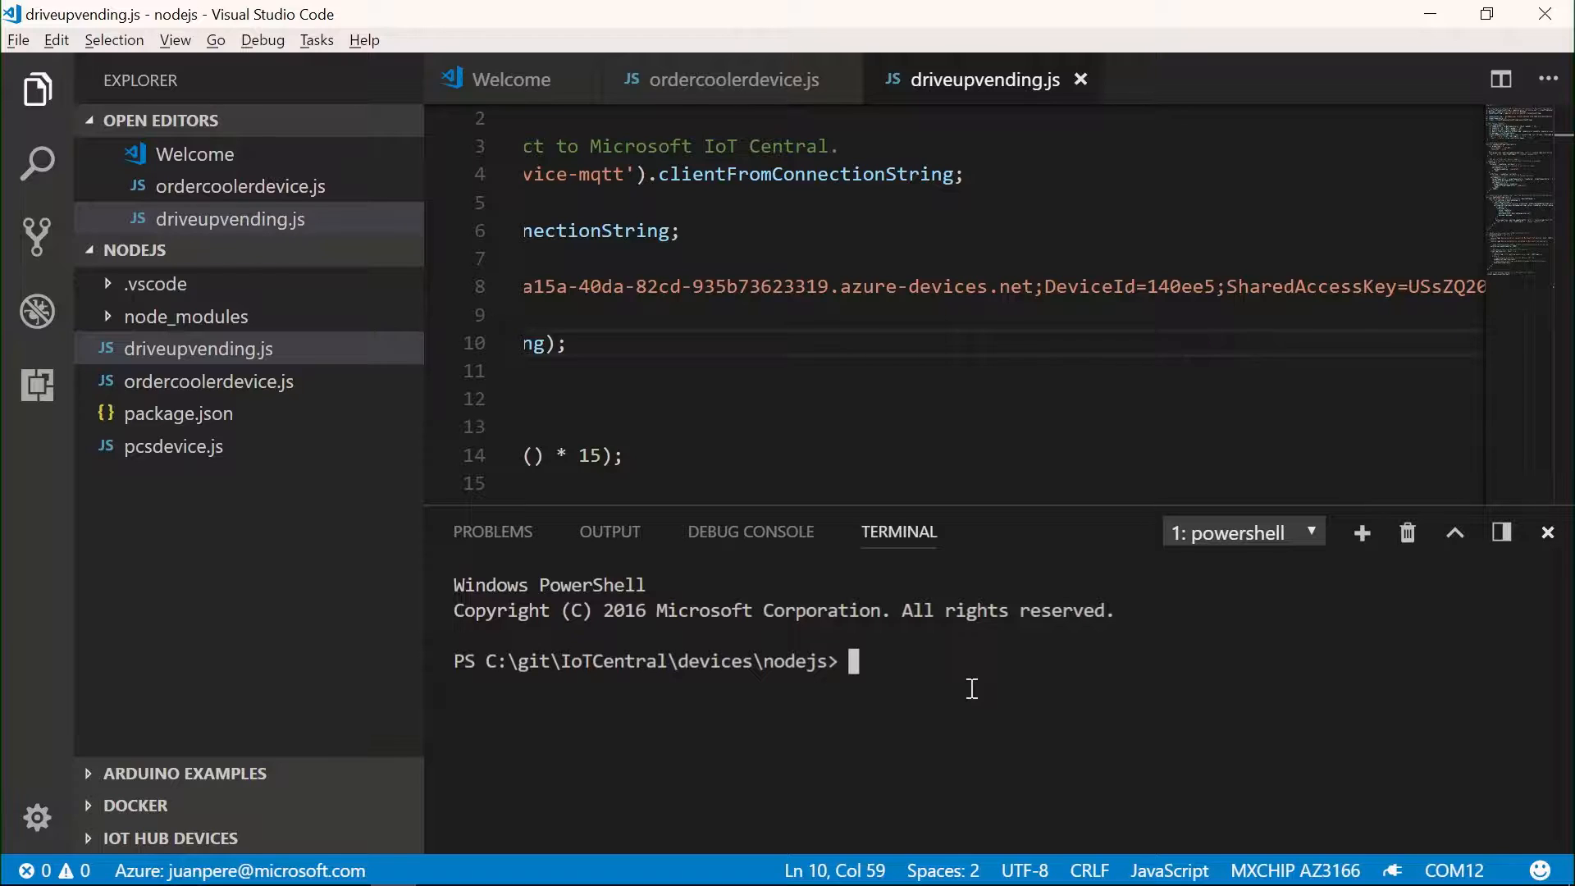
{"action": "type", "text": "node"}
{"action": "type", "text": " .\\"}
{"action": "type", "text": "drive"}
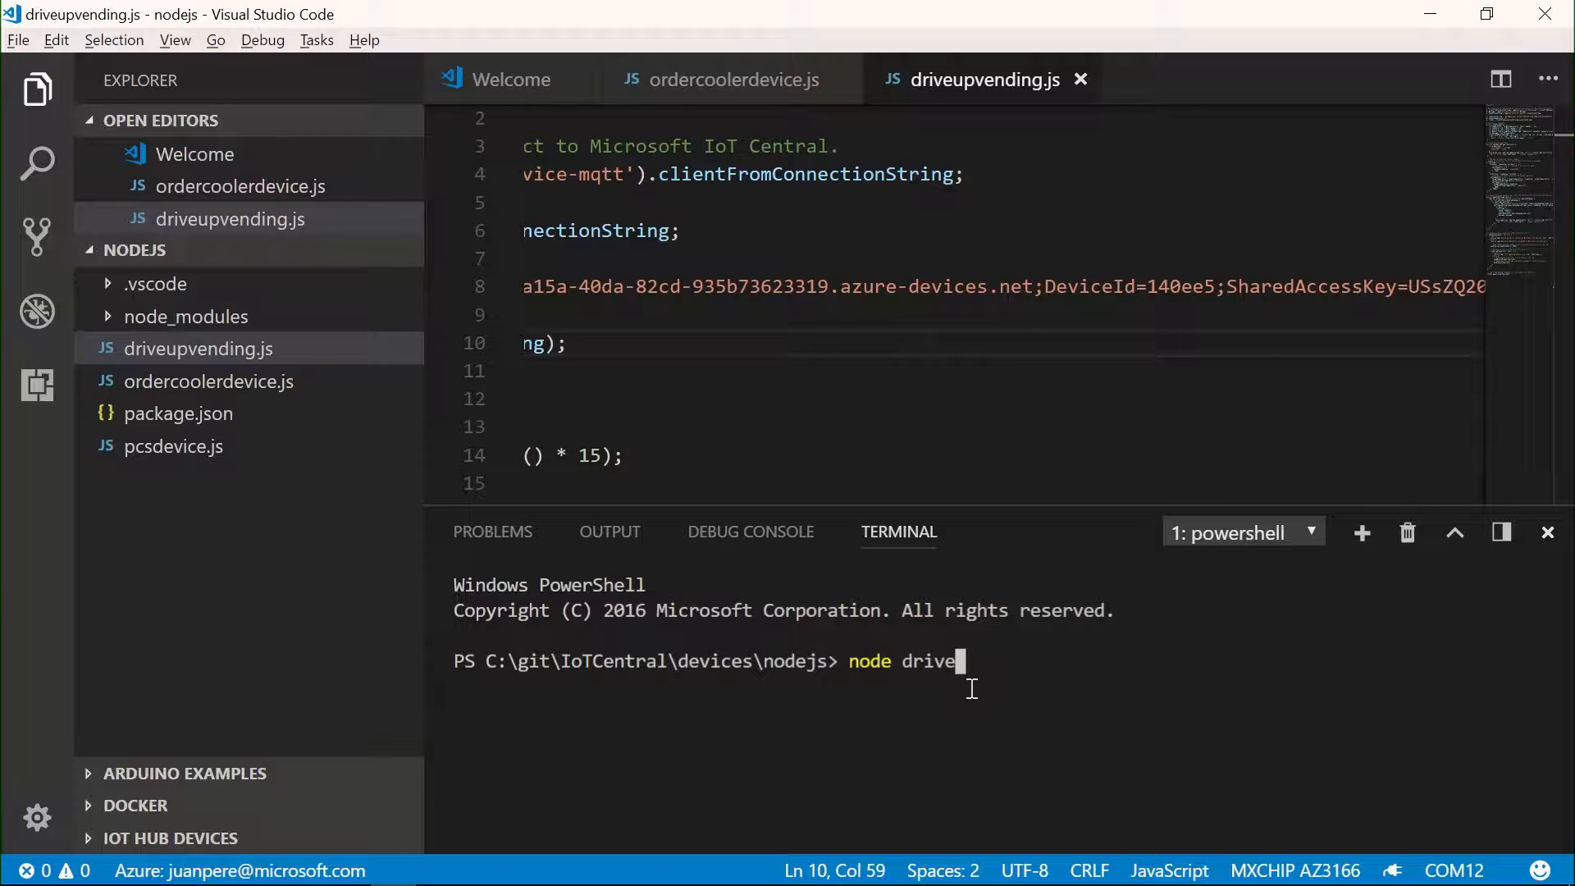
{"action": "key", "text": "Tab"}
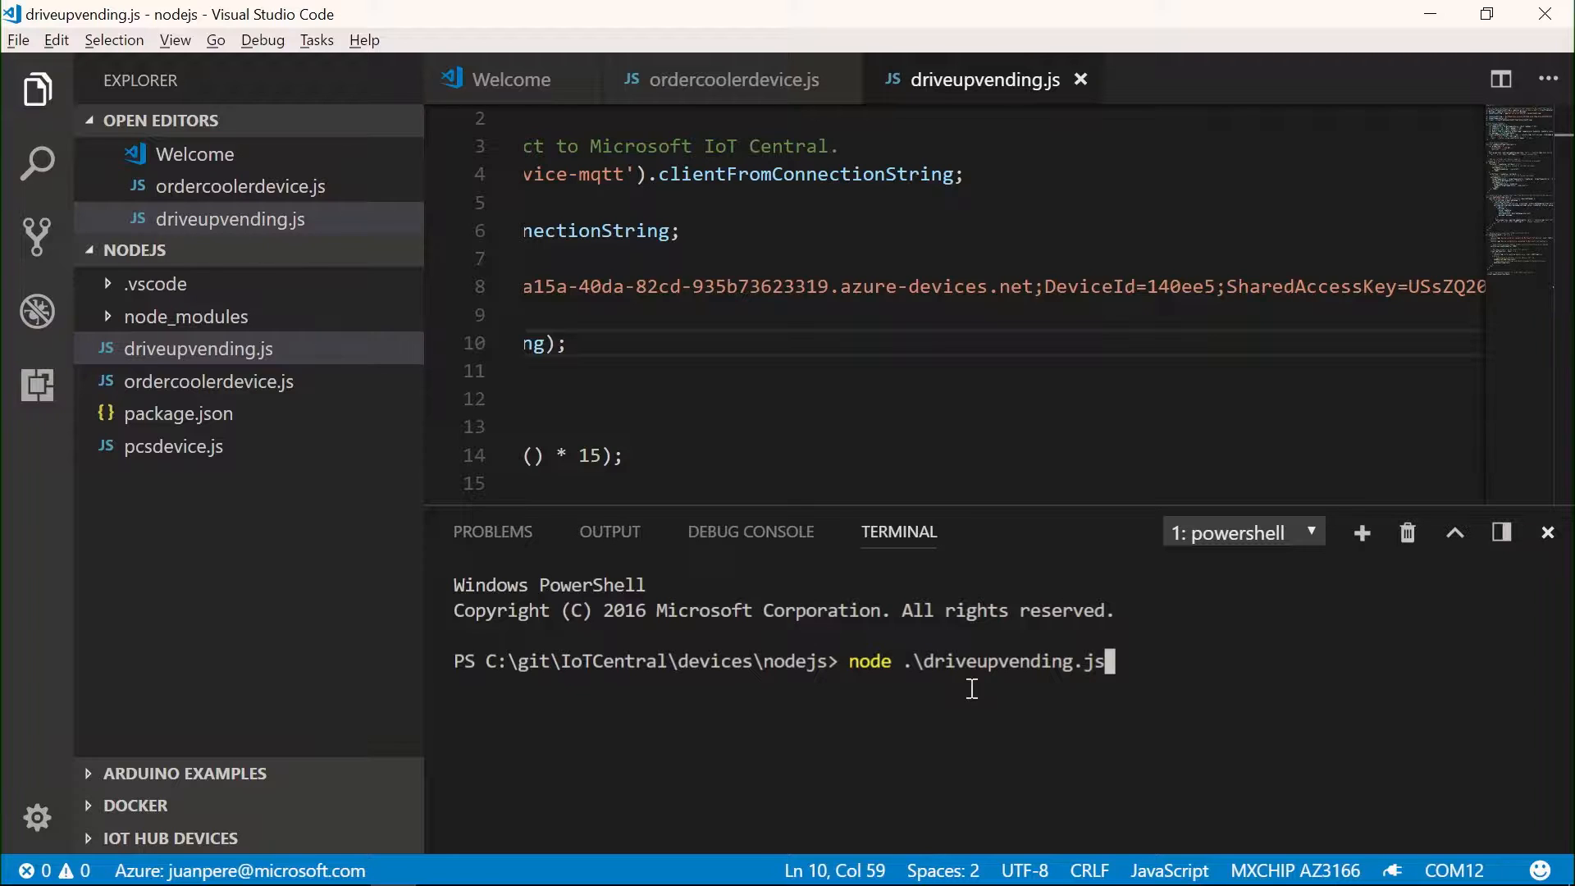
{"action": "key", "text": "Return"}
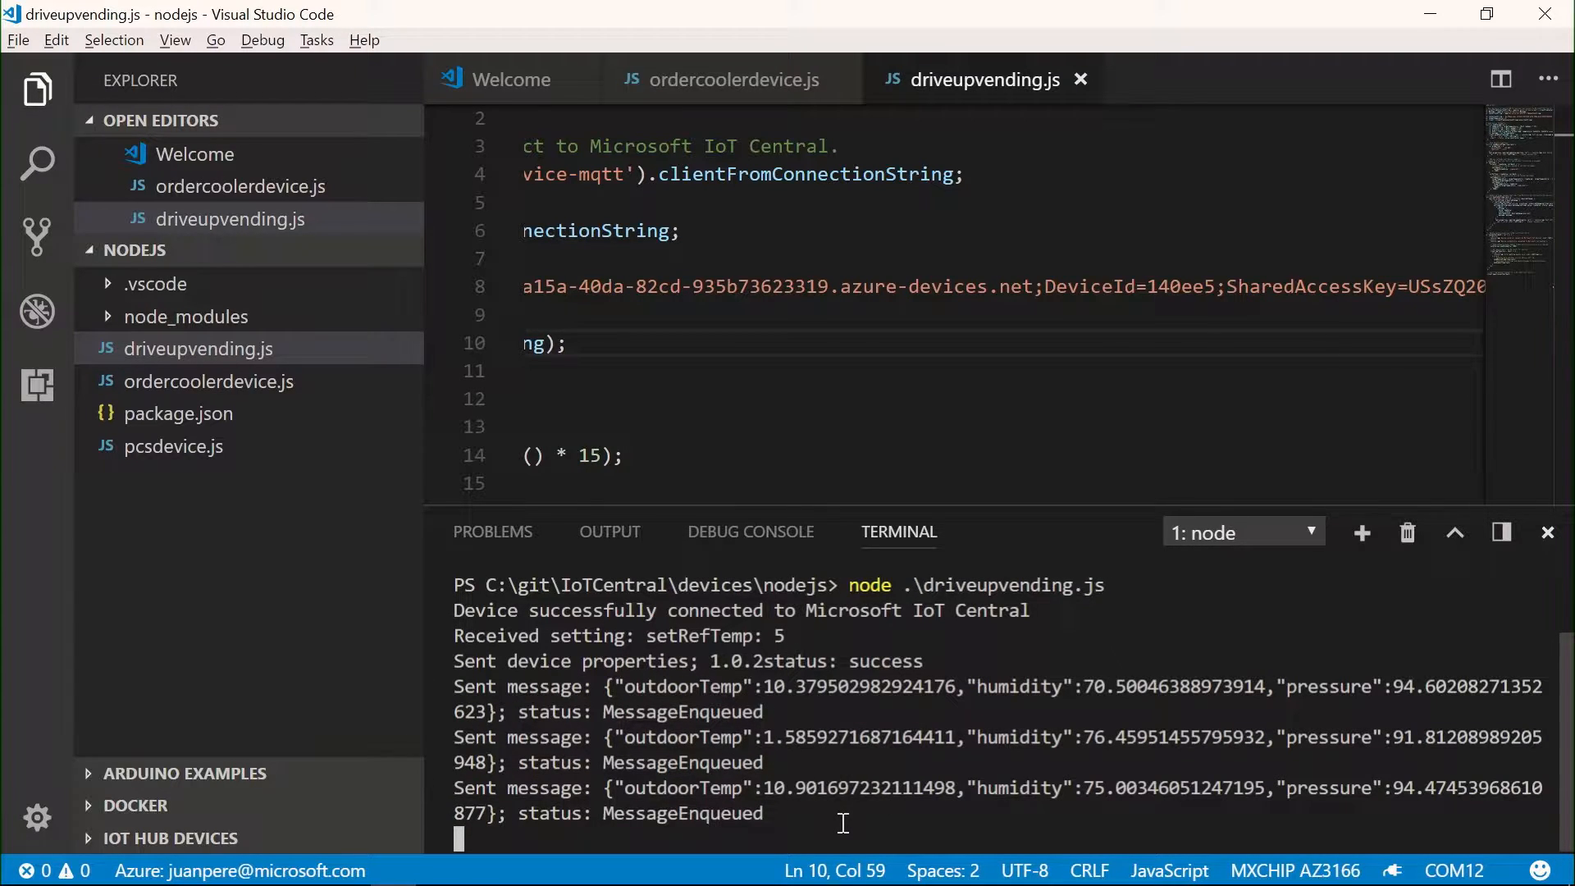
- Switch back to IoT Central in the browser and examine the Drive-Up Vending Machine's Outdoor Temperature telemetry chart
{"action": "key", "text": "alt+Tab"}
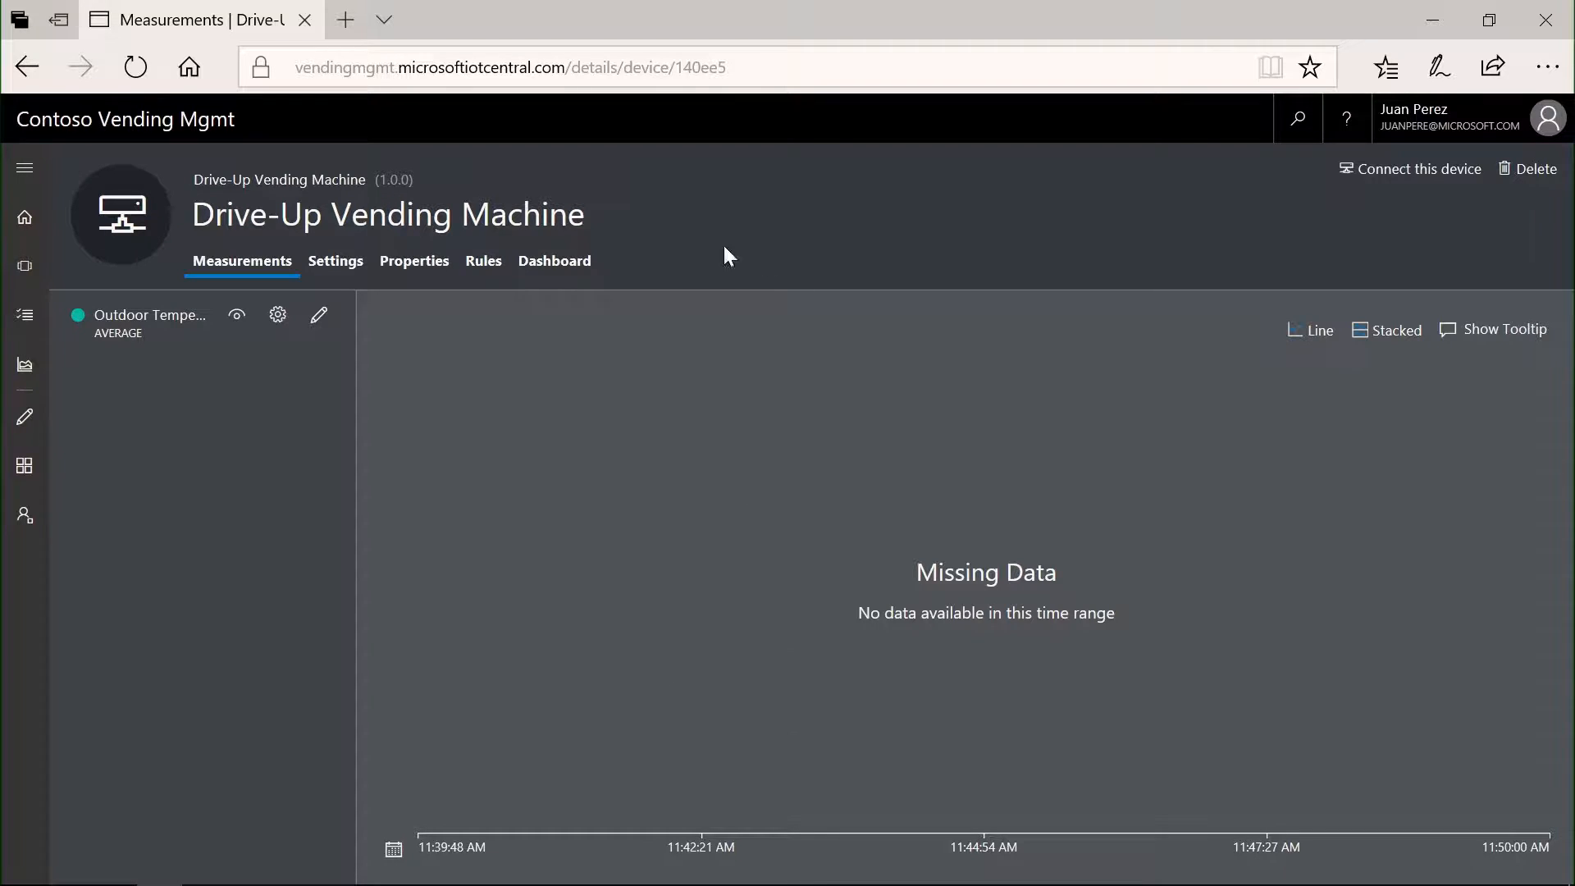
{"action": "left_click", "coordinate": [566, 260]}
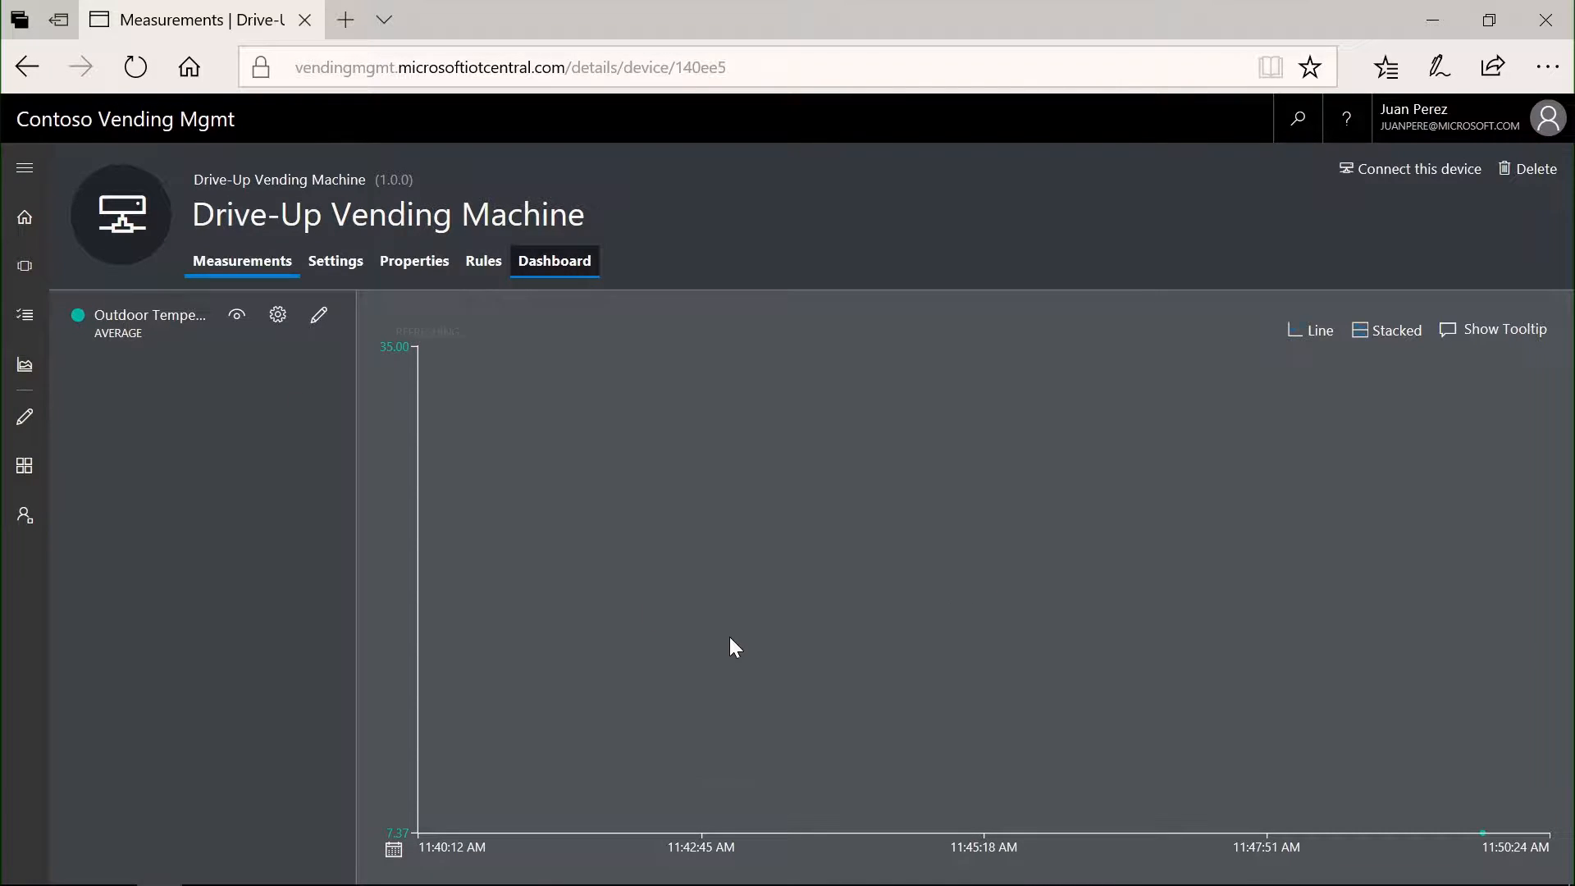
{"action": "mouse_move", "coordinate": [1466, 786]}
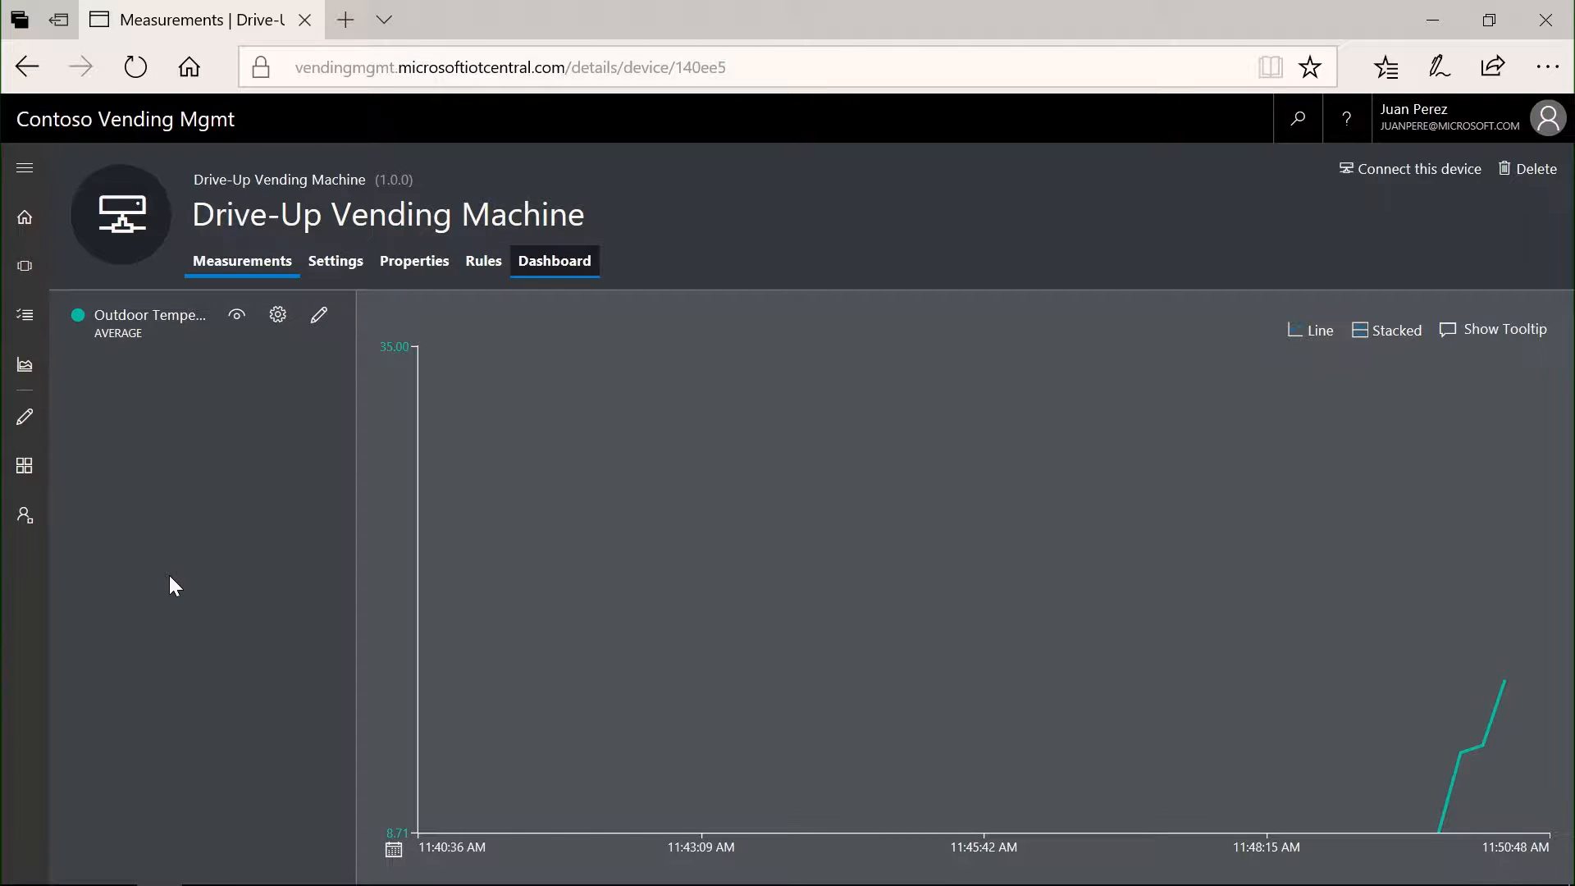
- Open the application's administration area and review its Application Settings and Users pages
{"action": "left_click", "coordinate": [17, 527]}
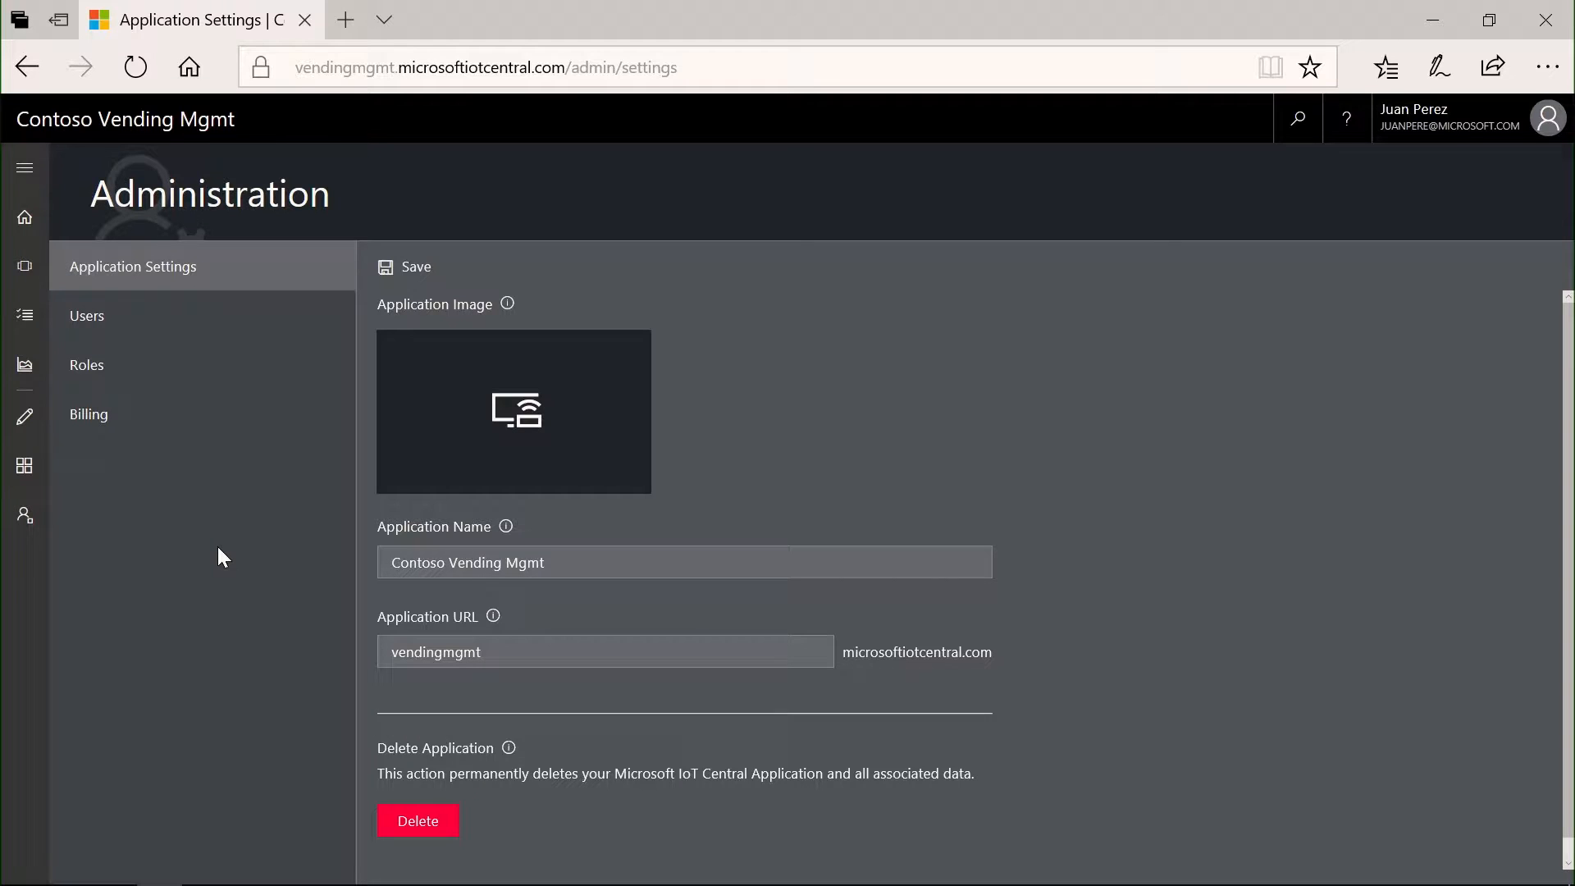
{"action": "left_click", "coordinate": [116, 322]}
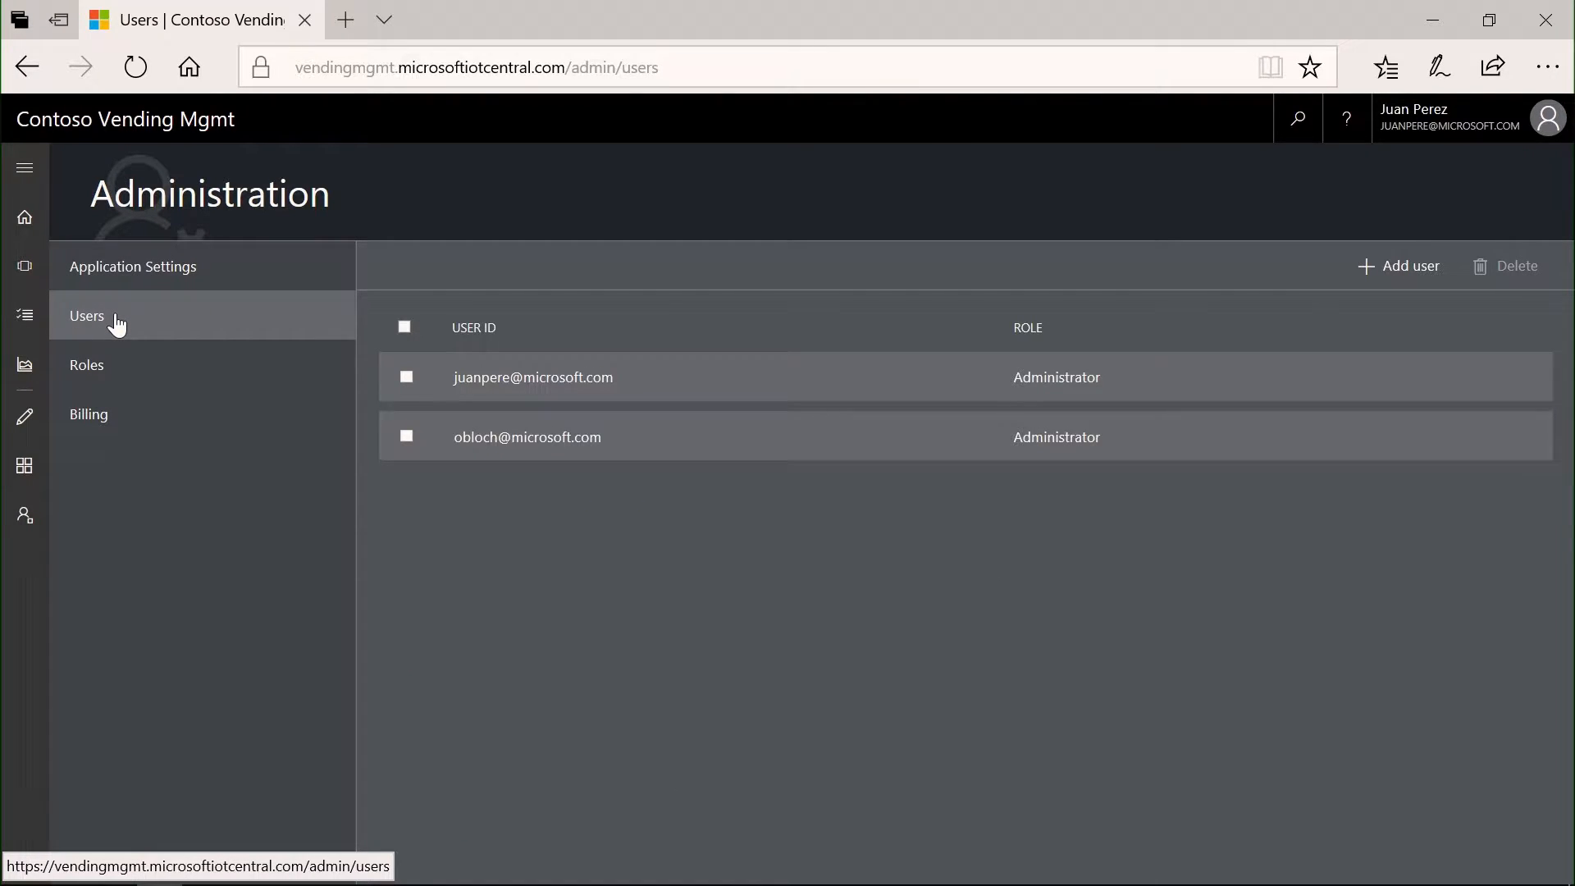
{"action": "left_click", "coordinate": [189, 276]}
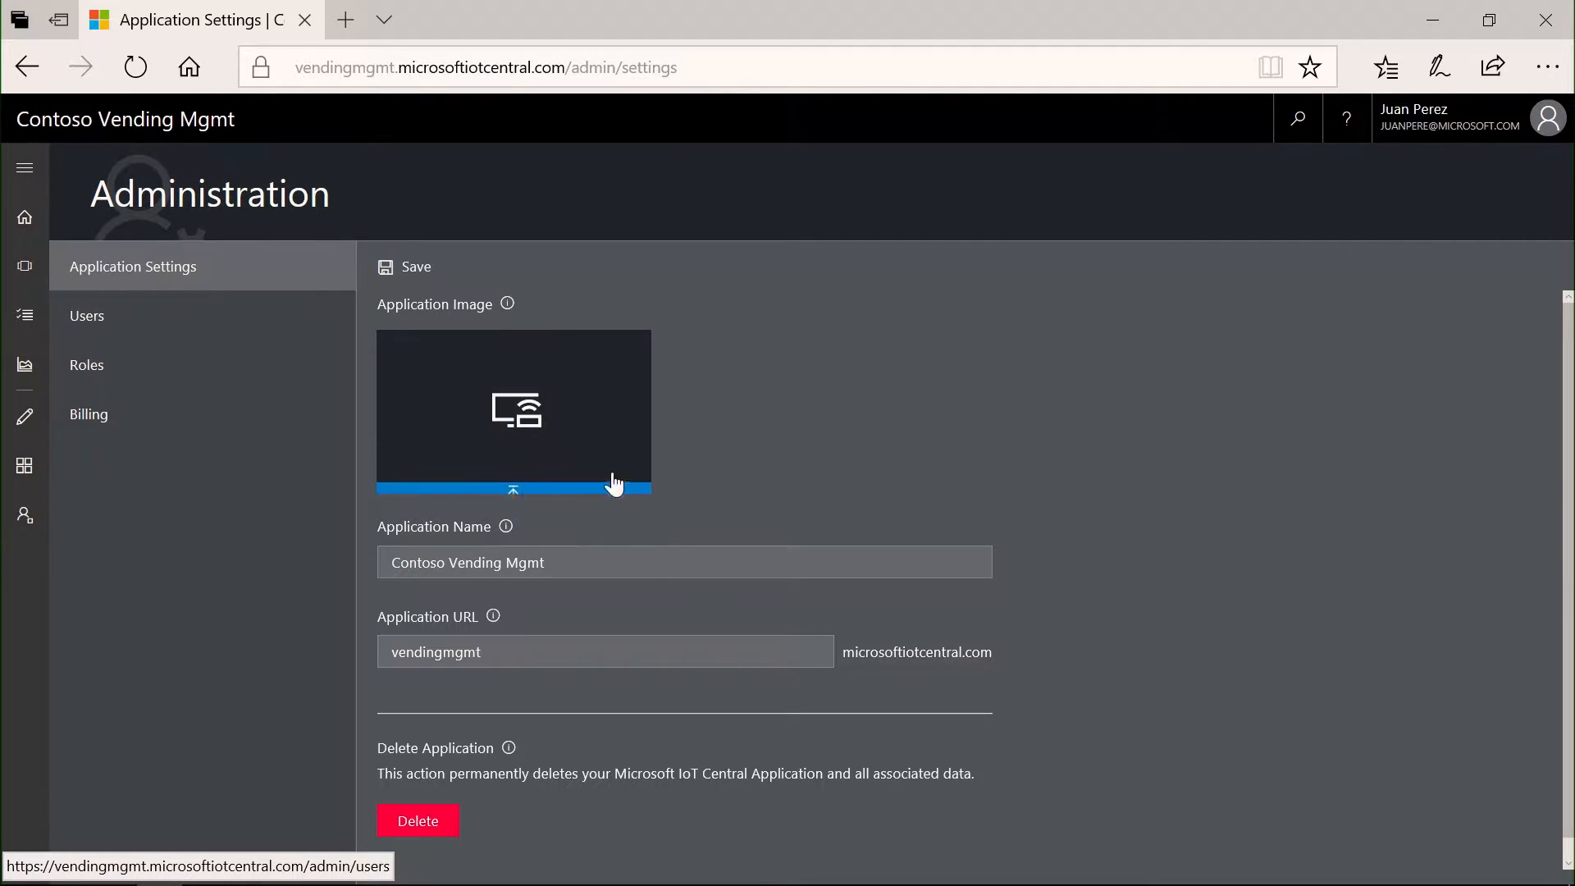
{"action": "left_click", "coordinate": [147, 329]}
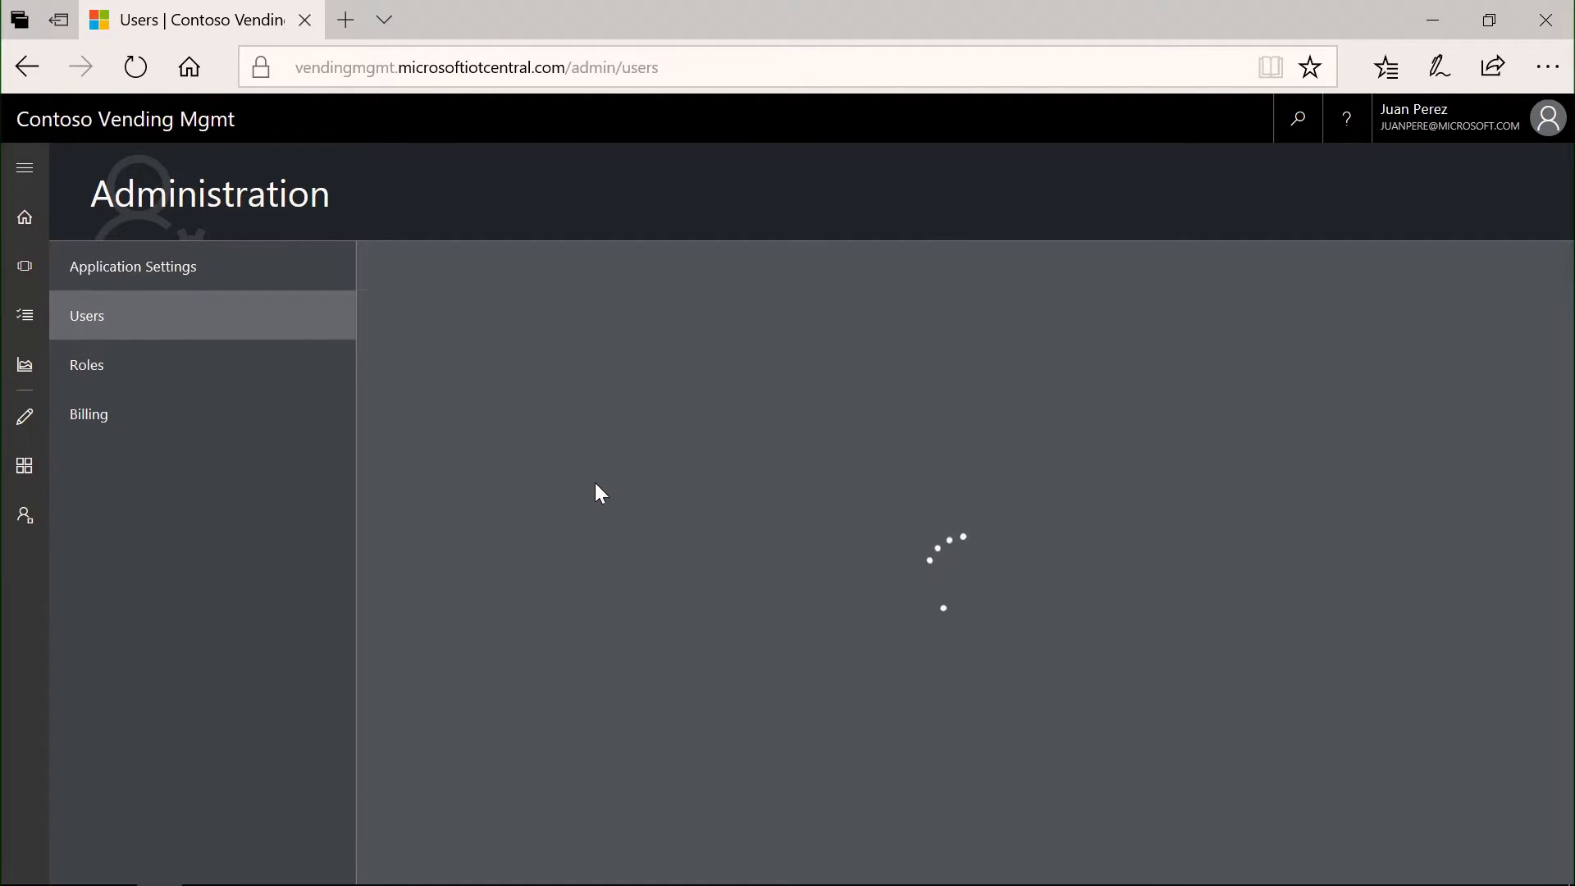